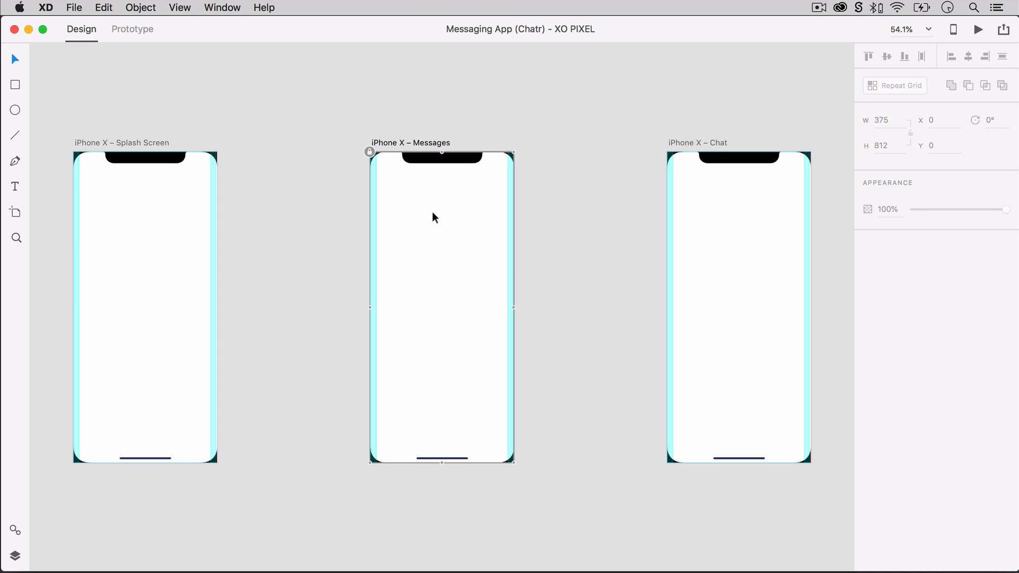
# Show the document's assets and look over its colors, character styles and symbols.
pyautogui.click(728, 199)
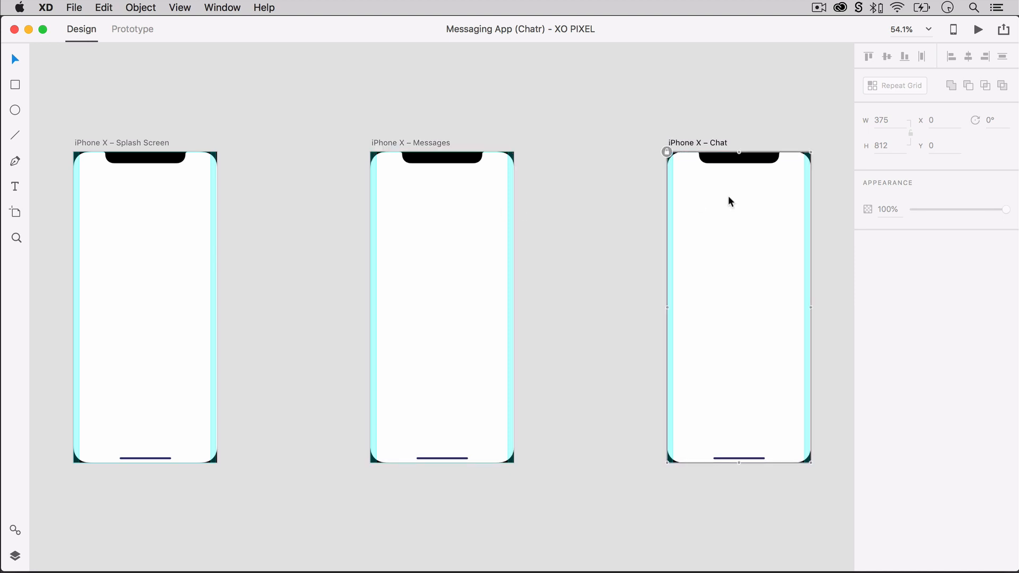
pyautogui.click(826, 202)
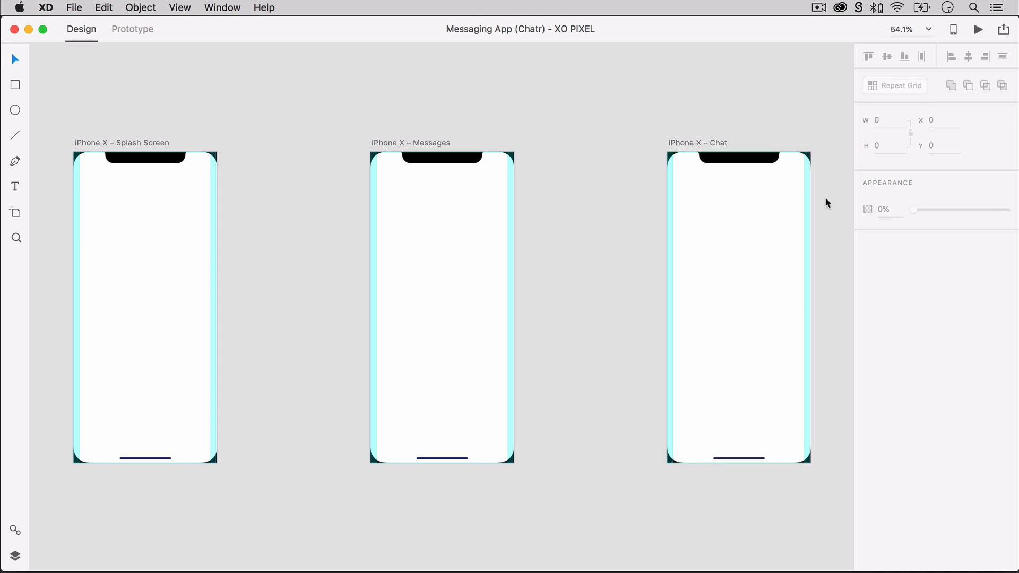
pyautogui.press('super+shift+y')
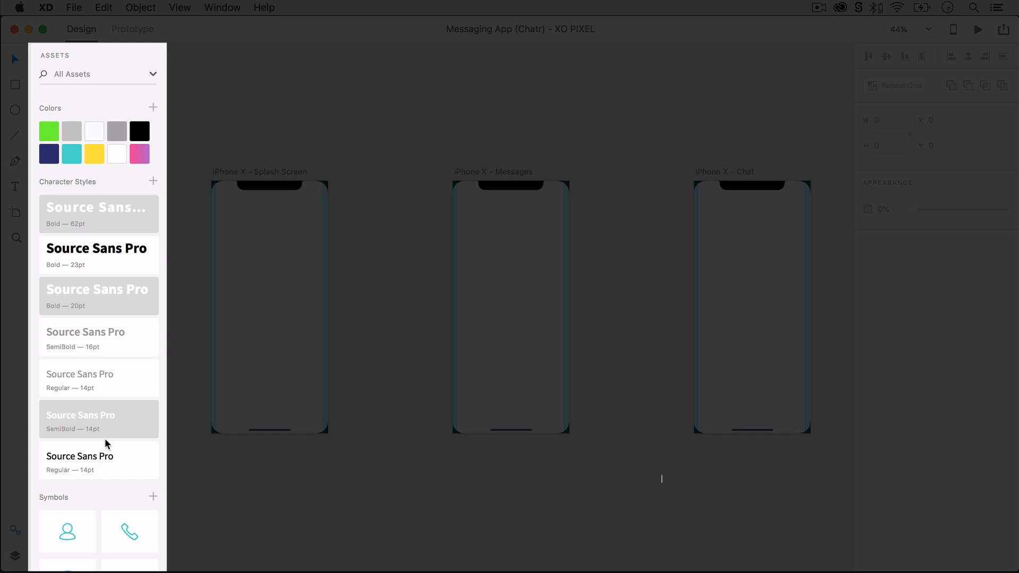
pyautogui.scroll(-6, 104, 441)
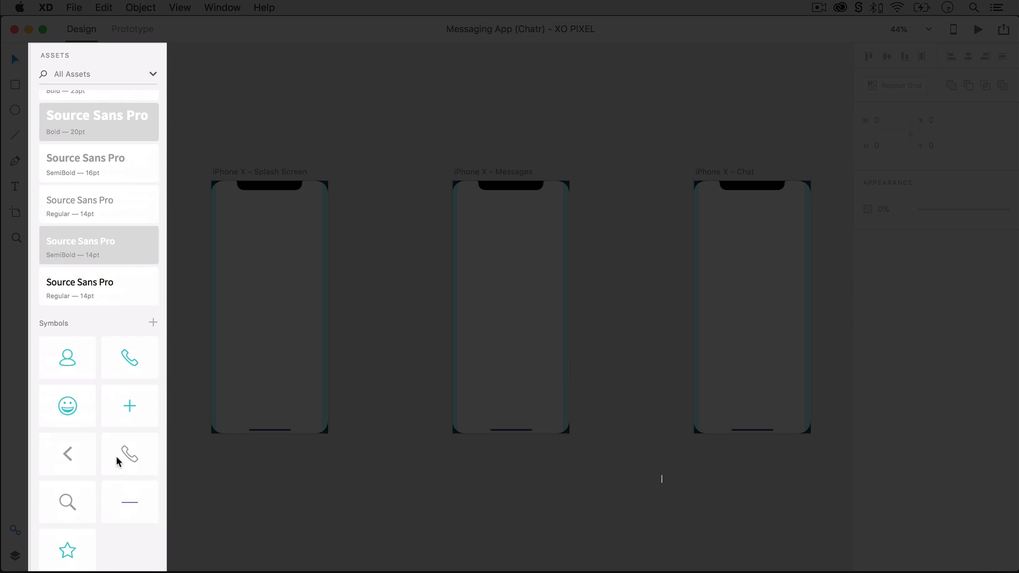
pyautogui.scroll(5, 116, 457)
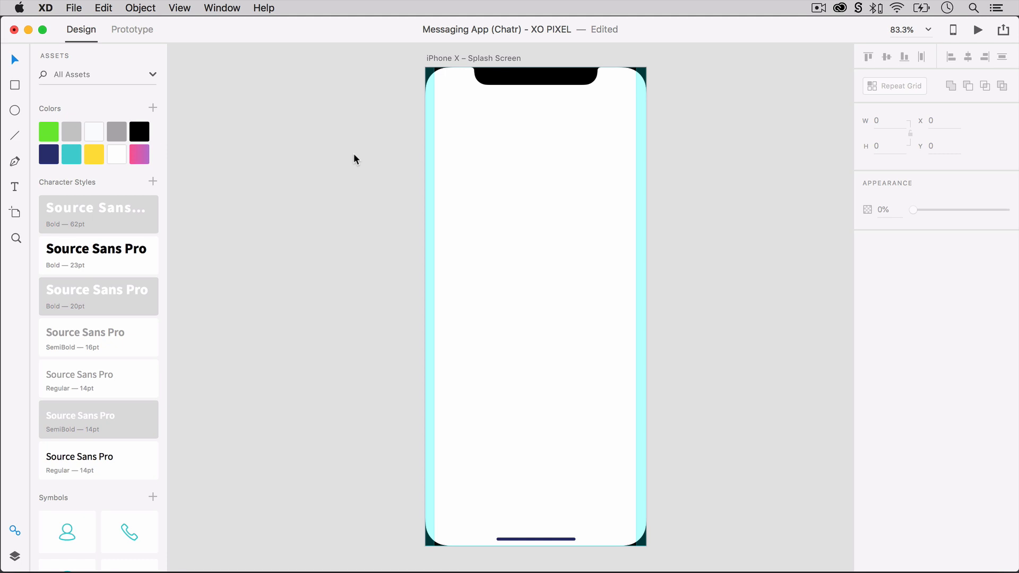
# Draw a closed shape about 517 × 433 with the Pen tool over the splash screen's upper half, giving it an S-curved lower edge.
pyautogui.press('p')
pyautogui.click(391, 183)
pyautogui.moveTo(541, 269); pyautogui.dragTo(589, 346)
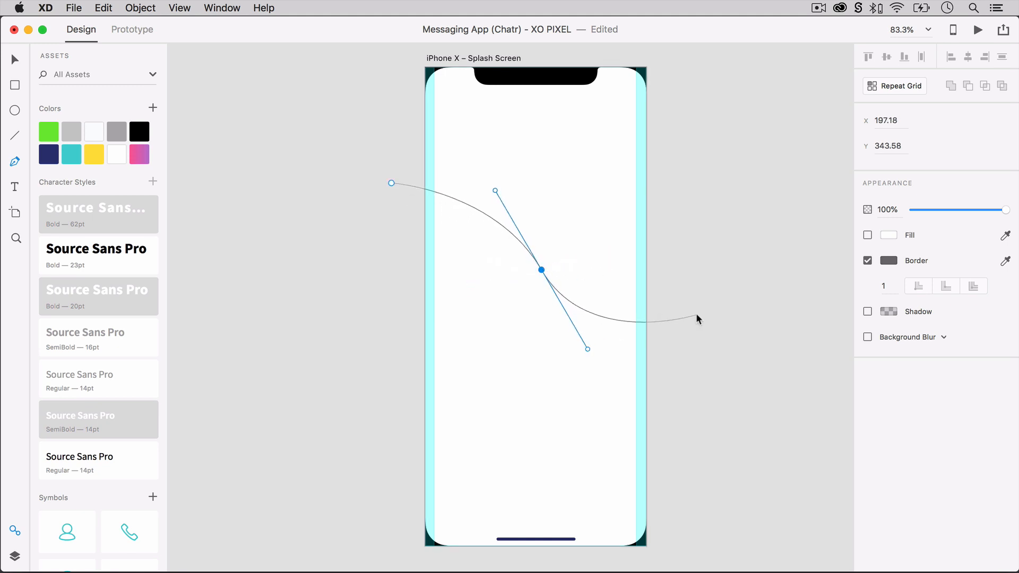
pyautogui.moveTo(695, 313); pyautogui.dragTo(692, 60)
pyautogui.click(695, 67)
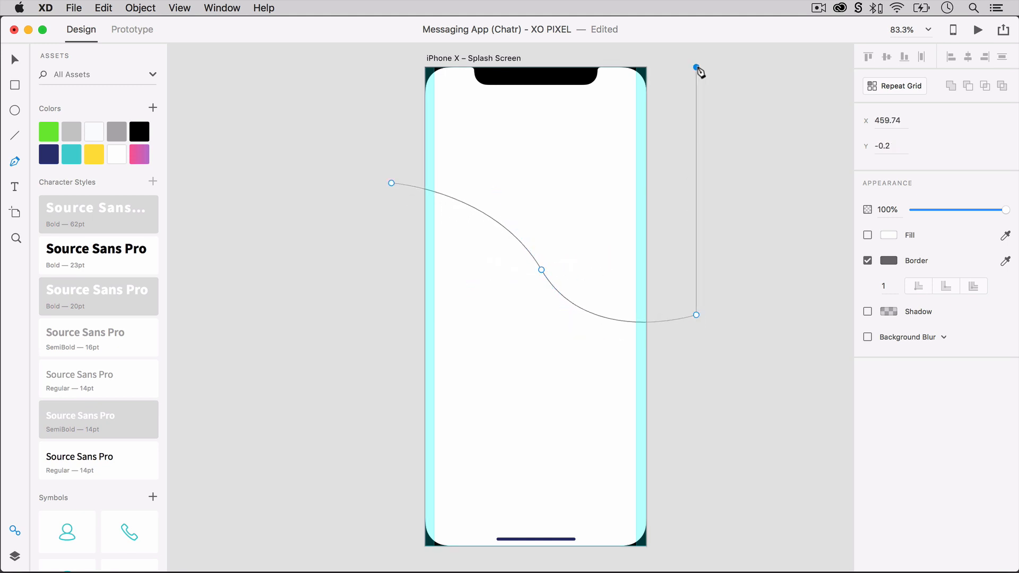
pyautogui.click(391, 67)
pyautogui.click(391, 183)
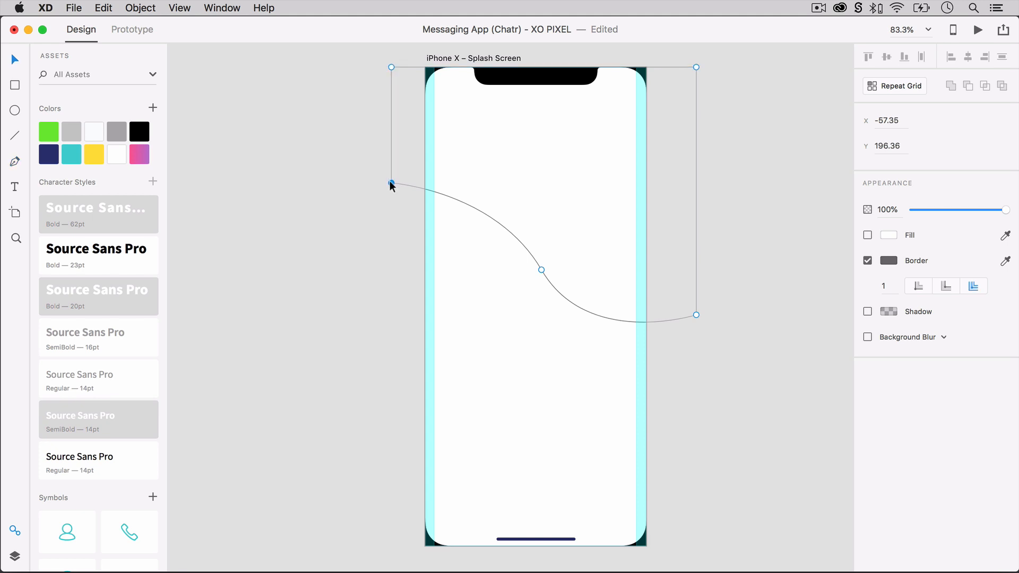
pyautogui.press('Escape')
# Give the wave shape the saved pink-purple gradient fill without a border and enlarge it to about 641 × 478.
pyautogui.click(867, 236)
pyautogui.click(867, 261)
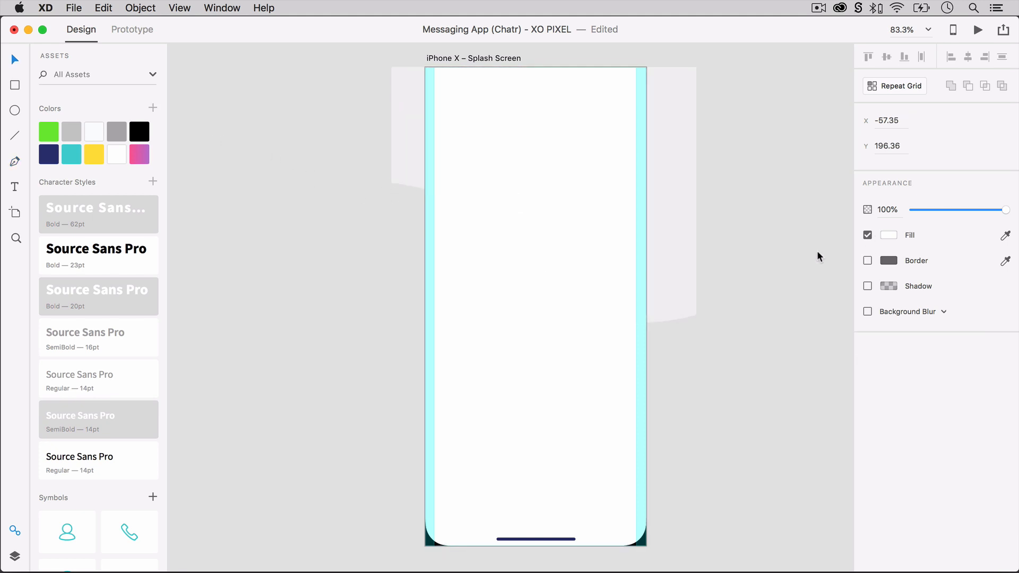
pyautogui.click(139, 154)
pyautogui.press('Escape')
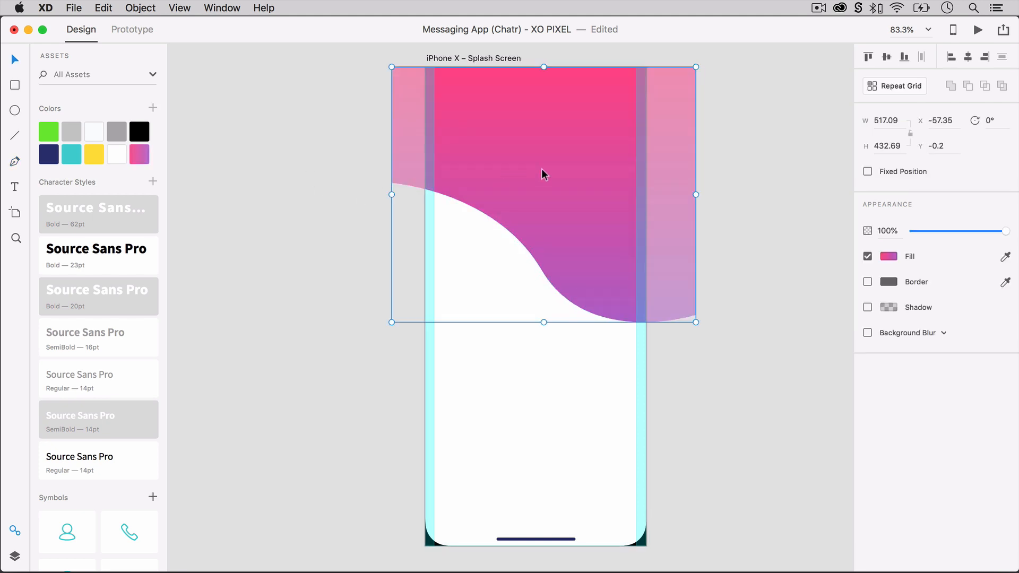
pyautogui.moveTo(391, 322); pyautogui.dragTo(318, 348)
pyautogui.click(385, 332)
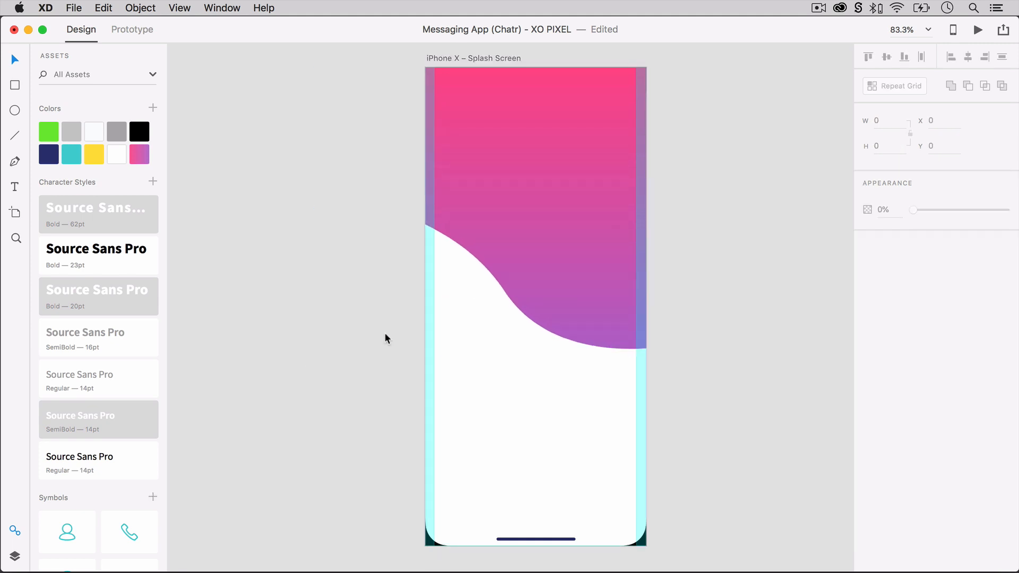
# Draw an ellipse about 629 × 391 across the middle of the splash screen and reshape it by moving its upper, right and lower anchor points.
pyautogui.press('e')
pyautogui.moveTo(348, 200); pyautogui.dragTo(720, 430)
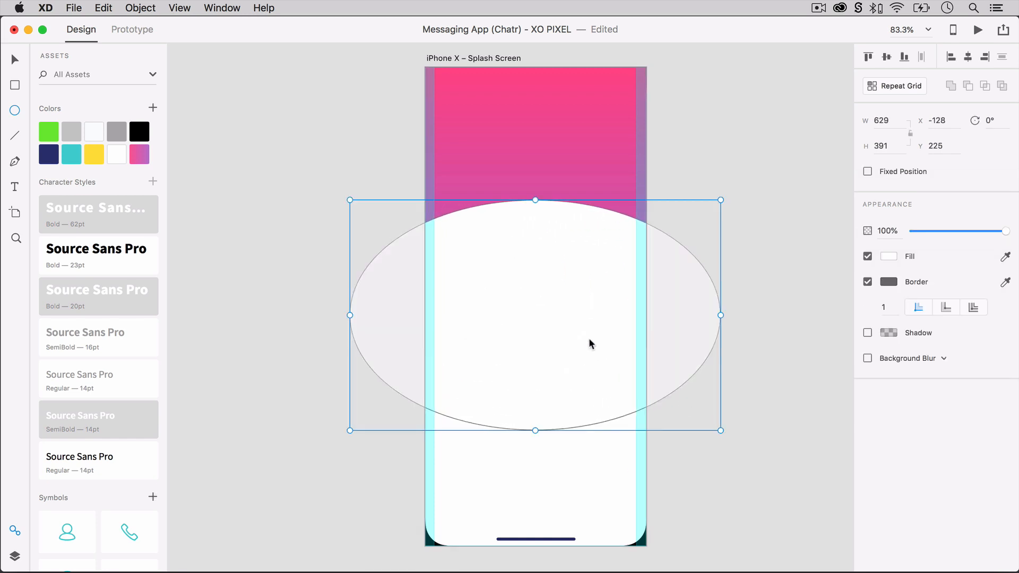
pyautogui.press('v')
pyautogui.doubleClick(490, 285)
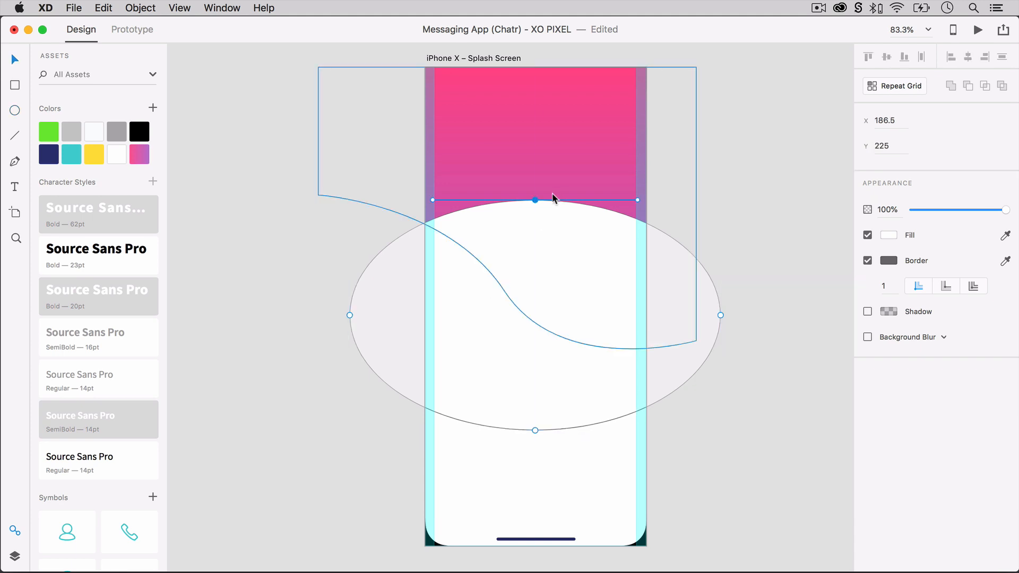
pyautogui.click(535, 201)
pyautogui.moveTo(535, 201); pyautogui.dragTo(565, 303)
pyautogui.moveTo(721, 314); pyautogui.dragTo(766, 293)
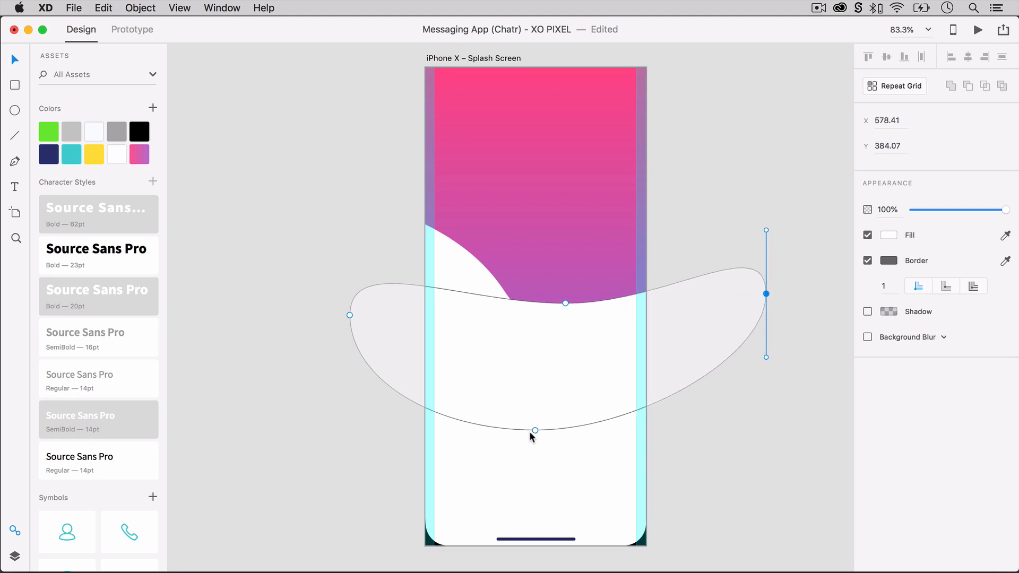
pyautogui.moveTo(530, 431); pyautogui.dragTo(552, 479)
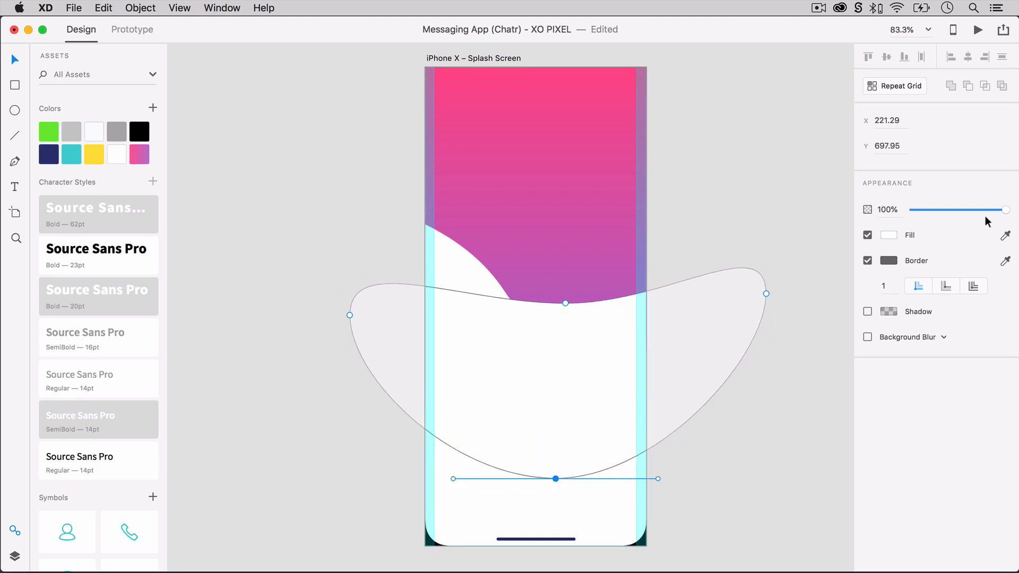
# Remove the reshaped ellipse's border, fill it with the saved yellow and move it up over the gradient wave.
pyautogui.click(868, 260)
pyautogui.click(95, 159)
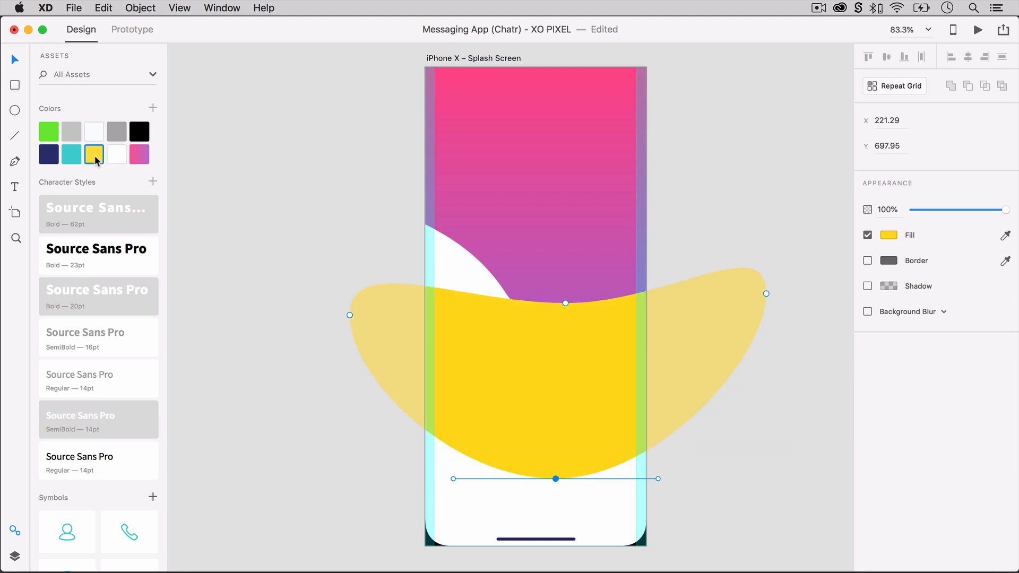
pyautogui.moveTo(461, 347); pyautogui.dragTo(454, 274)
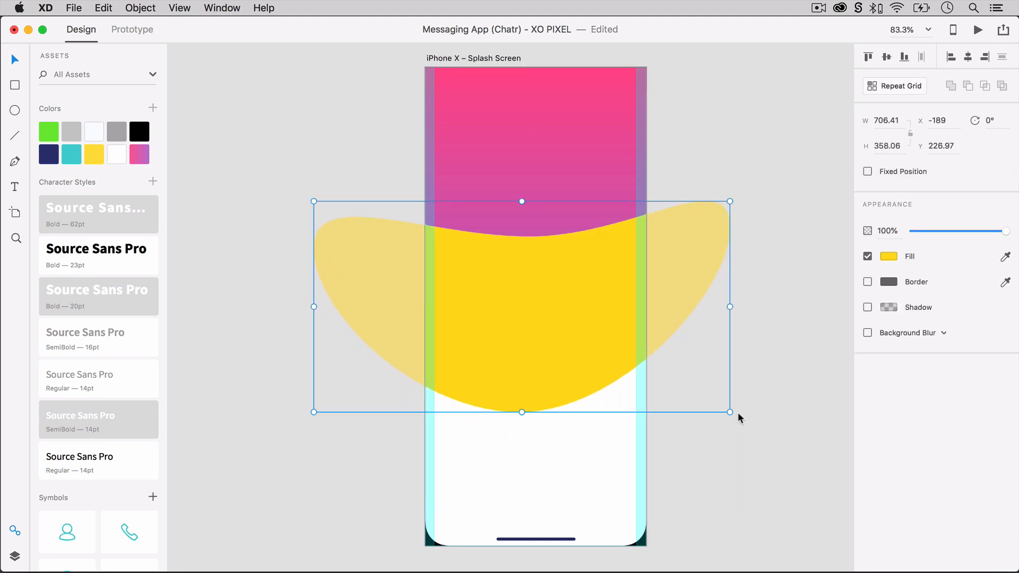
# Rotate the yellow shape to 12° and place it slightly lower, behind the gradient wave.
pyautogui.moveTo(734, 412); pyautogui.dragTo(698, 448)
pyautogui.press('super+bracketleft')
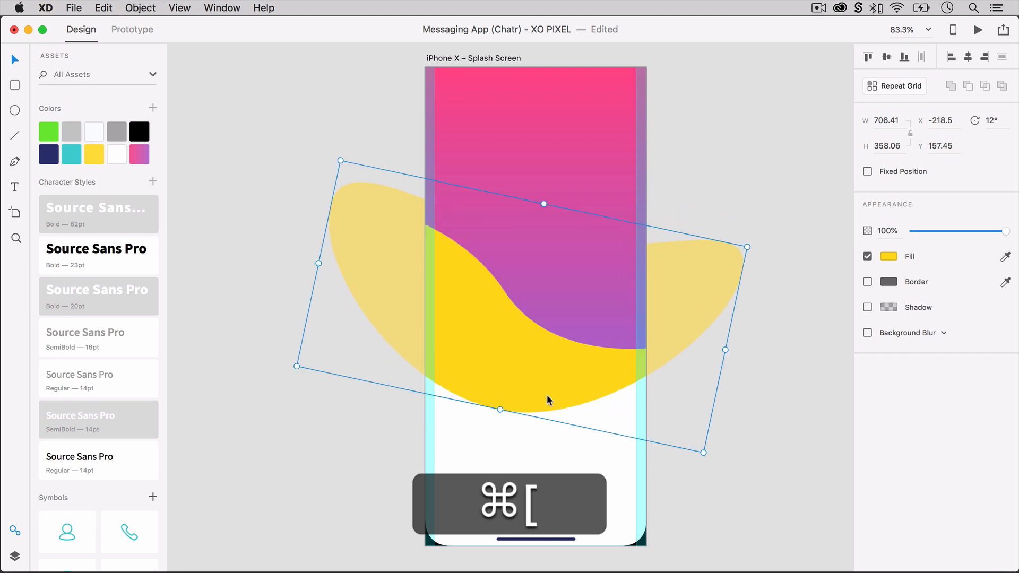
pyautogui.moveTo(546, 394); pyautogui.dragTo(584, 431)
pyautogui.click(752, 459)
# Draw a large ellipse over the splash screen's lower half and pull its right, upper and left anchor points into a rising curve about 1099 × 625.
pyautogui.press('e')
pyautogui.moveTo(300, 290); pyautogui.dragTo(759, 571)
pyautogui.press('v')
pyautogui.doubleClick(762, 430)
pyautogui.moveTo(762, 431); pyautogui.dragTo(818, 220)
pyautogui.moveTo(530, 291); pyautogui.dragTo(418, 337)
pyautogui.moveTo(298, 431); pyautogui.dragTo(170, 397)
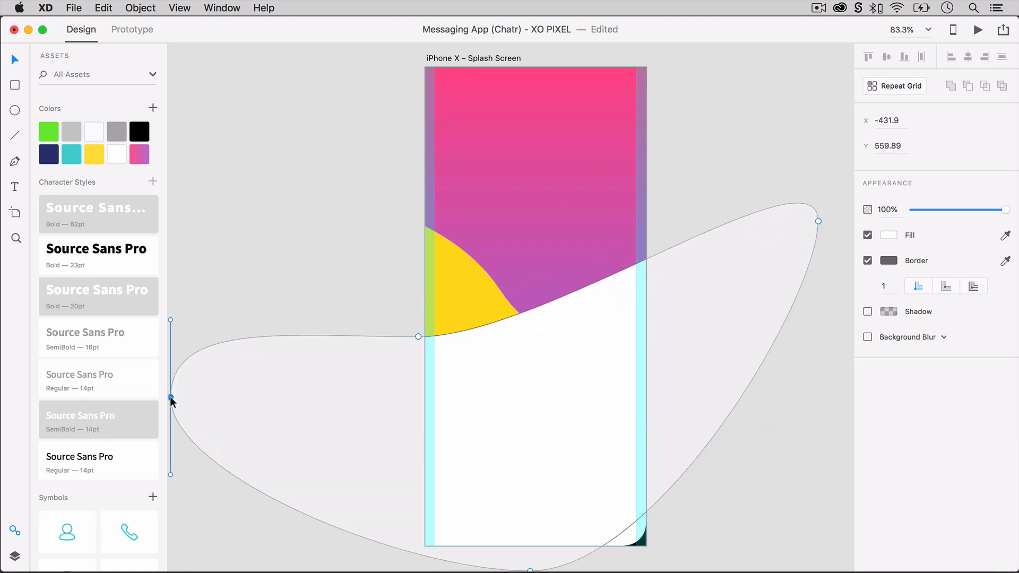
# Stretch the large curved shape to about 663 high, rotate it to 347° and position it over the lower half of the screen.
pyautogui.click(360, 395)
pyautogui.click(507, 457)
pyautogui.moveTo(621, 498); pyautogui.dragTo(666, 490)
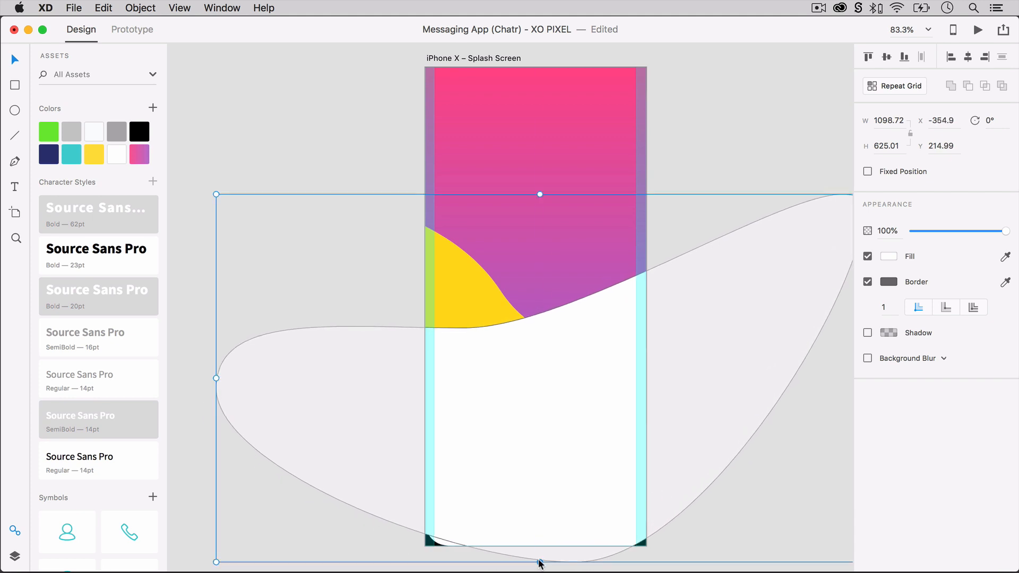
pyautogui.moveTo(539, 561); pyautogui.dragTo(539, 572)
pyautogui.moveTo(532, 465); pyautogui.dragTo(504, 522)
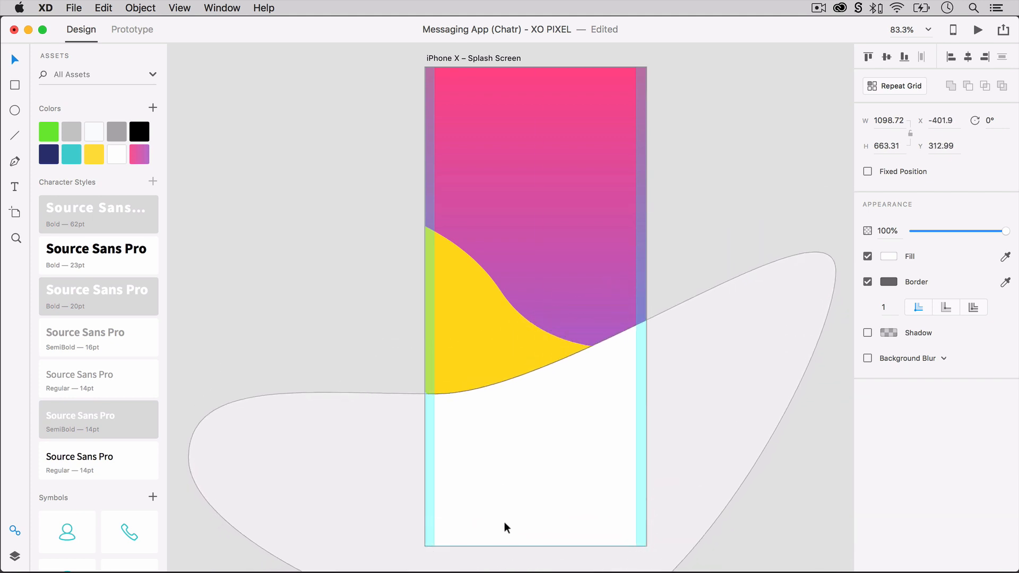
pyautogui.moveTo(837, 246); pyautogui.dragTo(782, 186)
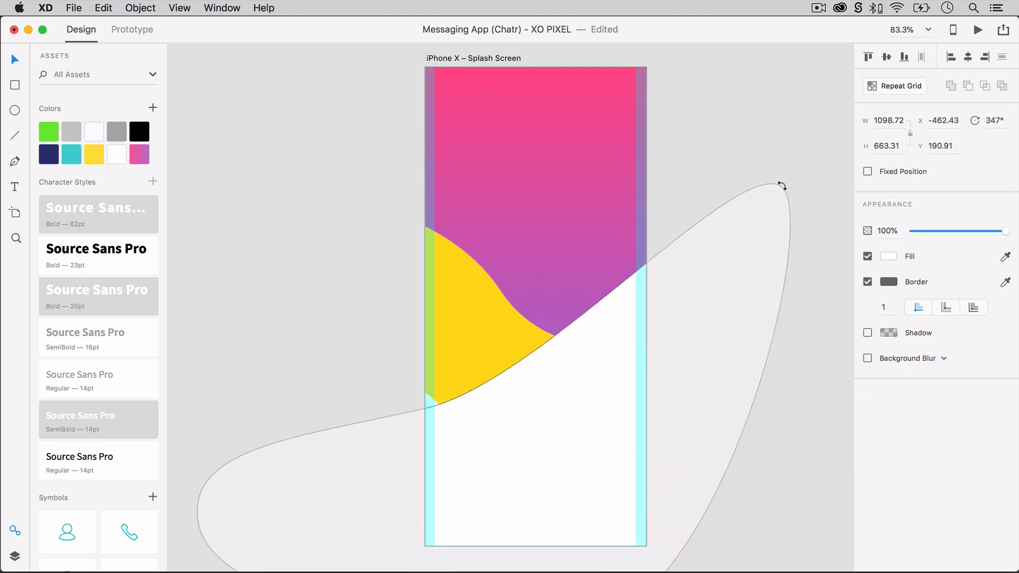
pyautogui.moveTo(705, 338); pyautogui.dragTo(769, 307)
# Fill the large lower shape with the saved teal and no border, and shift it and the gradient wave slightly to the left.
pyautogui.click(867, 281)
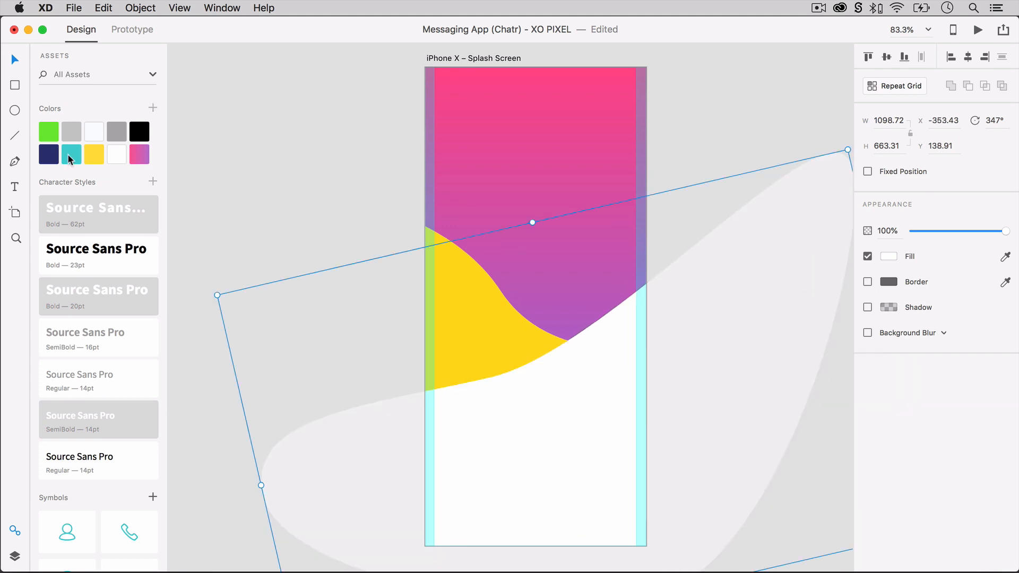
pyautogui.click(70, 156)
pyautogui.click(541, 284)
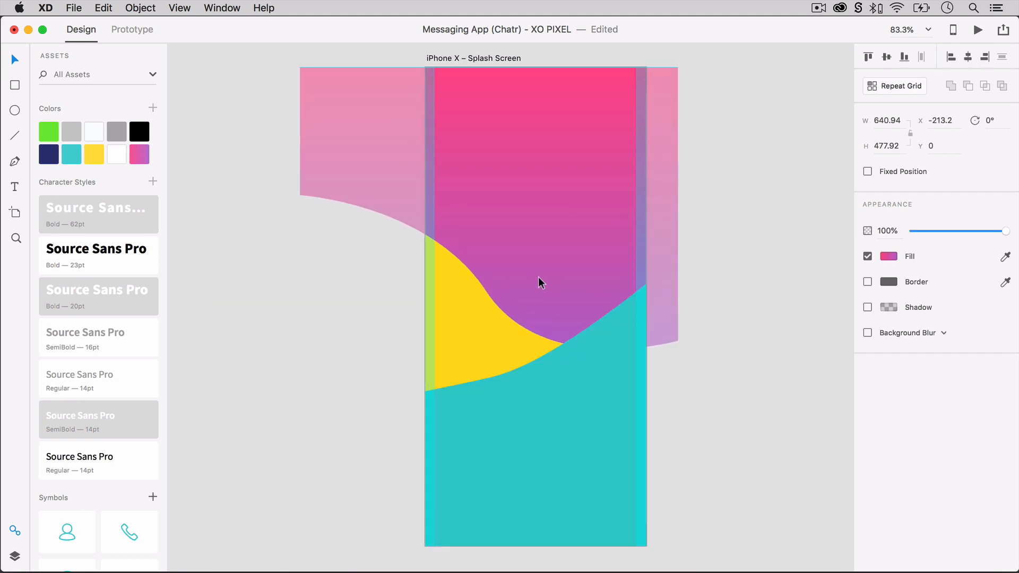
pyautogui.click(565, 397)
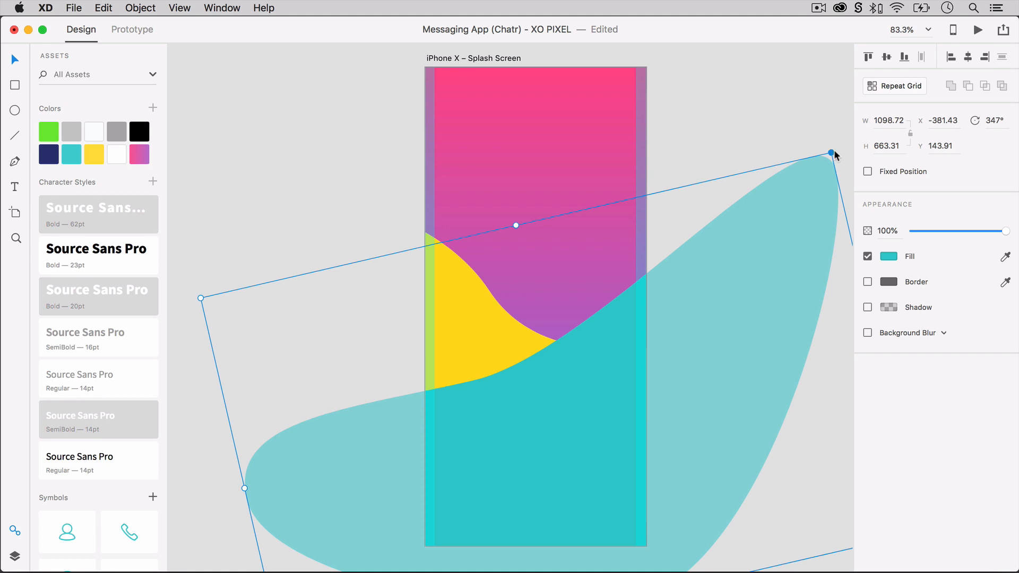
# Rotate the teal shape to 338°, adjust its position and send it behind the gradient wave.
pyautogui.moveTo(835, 150); pyautogui.dragTo(791, 108)
pyautogui.moveTo(483, 354); pyautogui.dragTo(468, 363)
pyautogui.moveTo(543, 245); pyautogui.dragTo(569, 211)
pyautogui.click(781, 298)
pyautogui.click(529, 453)
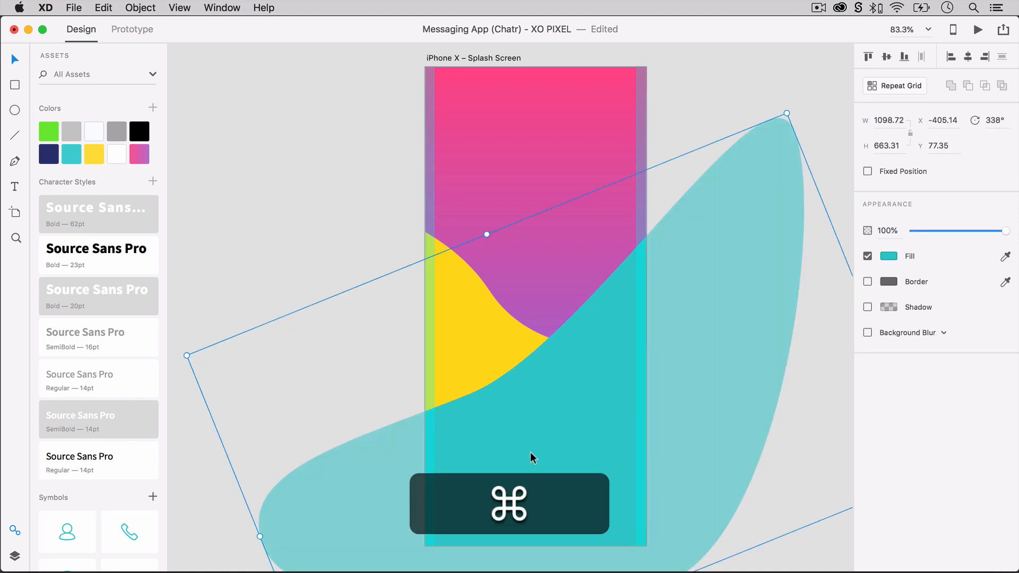
pyautogui.press('super+bracketleft')
# Try rotating the yellow shape to 336° and stretching its upper edge behind the gradient wave.
pyautogui.click(646, 354)
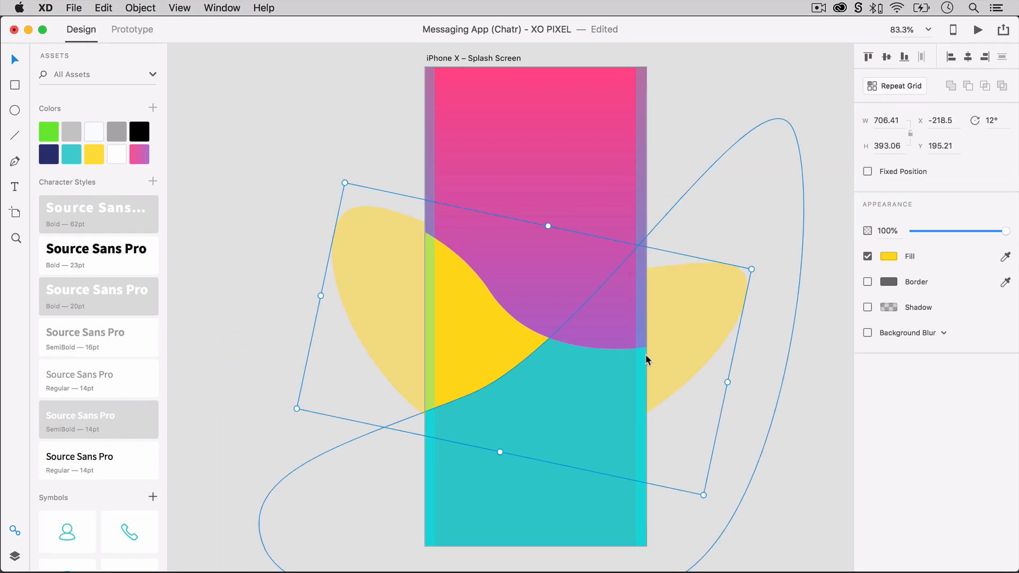
pyautogui.moveTo(706, 556); pyautogui.dragTo(739, 356)
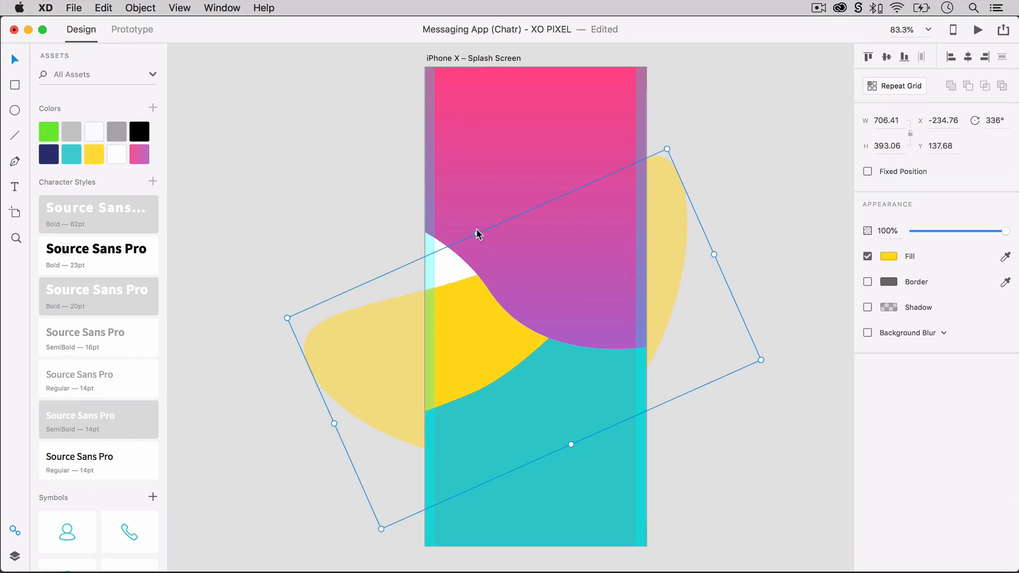
pyautogui.moveTo(477, 232); pyautogui.dragTo(465, 202)
pyautogui.moveTo(453, 315); pyautogui.dragTo(449, 287)
pyautogui.click(517, 235)
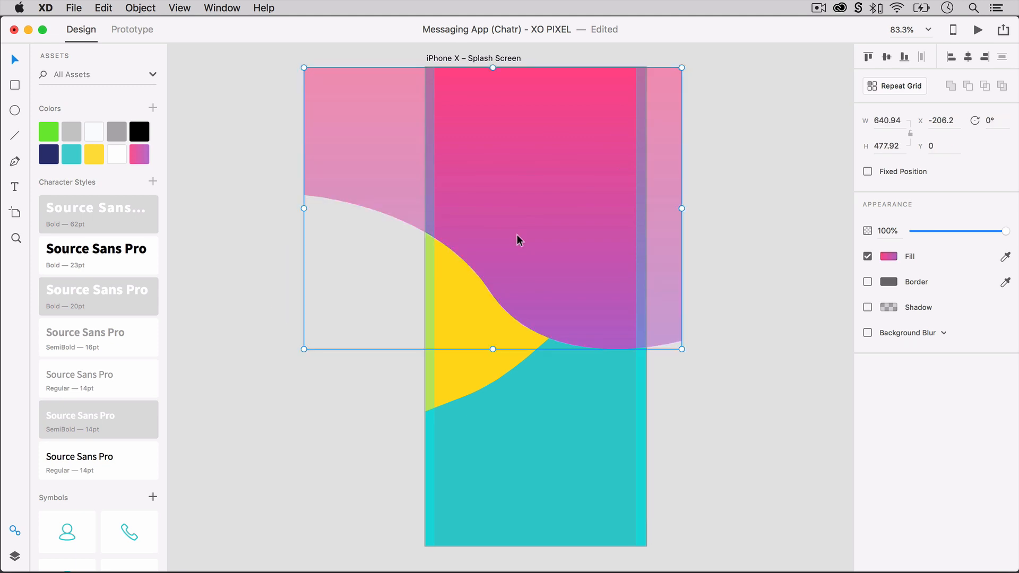
pyautogui.press('super+z')
# Rotate the yellow shape to 4° and extend its lower edge to a height of about 442 to fill the white gap above the teal.
pyautogui.moveTo(461, 173); pyautogui.dragTo(473, 205)
pyautogui.moveTo(762, 332); pyautogui.dragTo(710, 428)
pyautogui.click(437, 434)
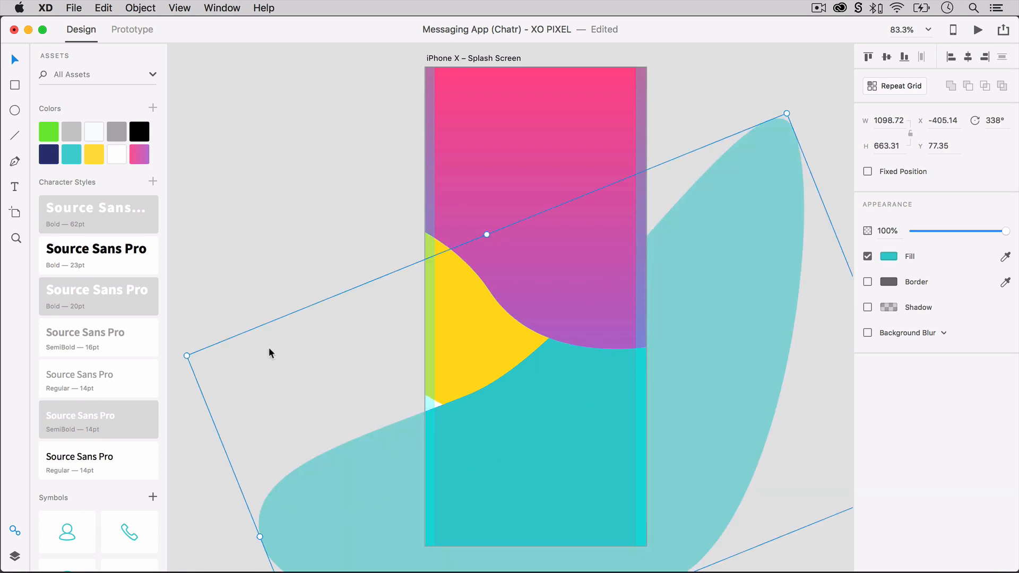
pyautogui.click(475, 355)
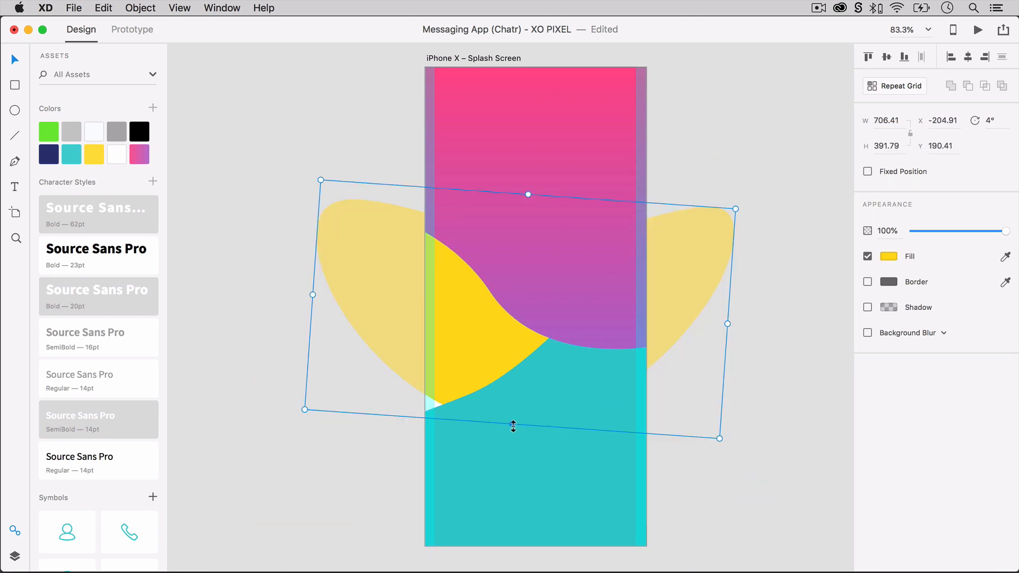
pyautogui.moveTo(512, 425); pyautogui.dragTo(508, 454)
pyautogui.click(764, 311)
# Set the opacity of the gradient wave and the teal shape to 80%.
pyautogui.click(560, 220)
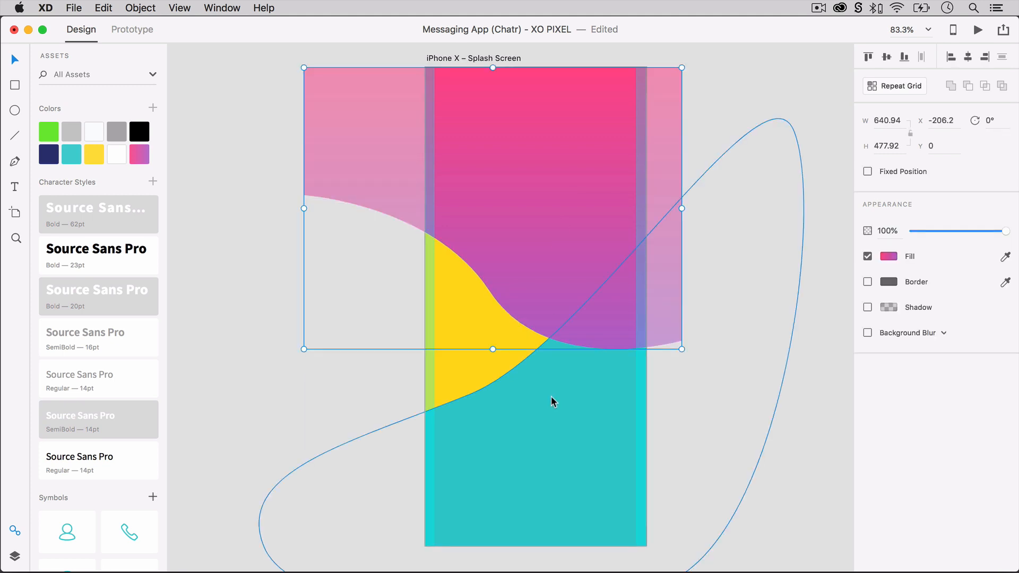
pyautogui.keyDown('shift'); pyautogui.click(551, 398); pyautogui.keyUp('shift')
pyautogui.hotkey('shift', '8')
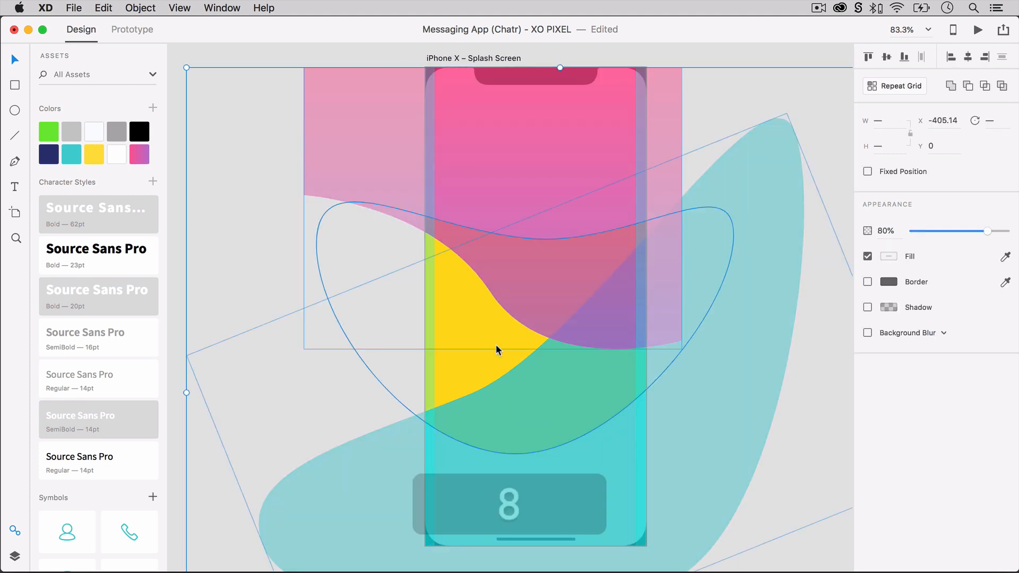
# Rotate the yellow shape to 16° and adjust it and the teal shape to close the white gap between them.
pyautogui.click(495, 345)
pyautogui.moveTo(495, 345); pyautogui.dragTo(565, 327)
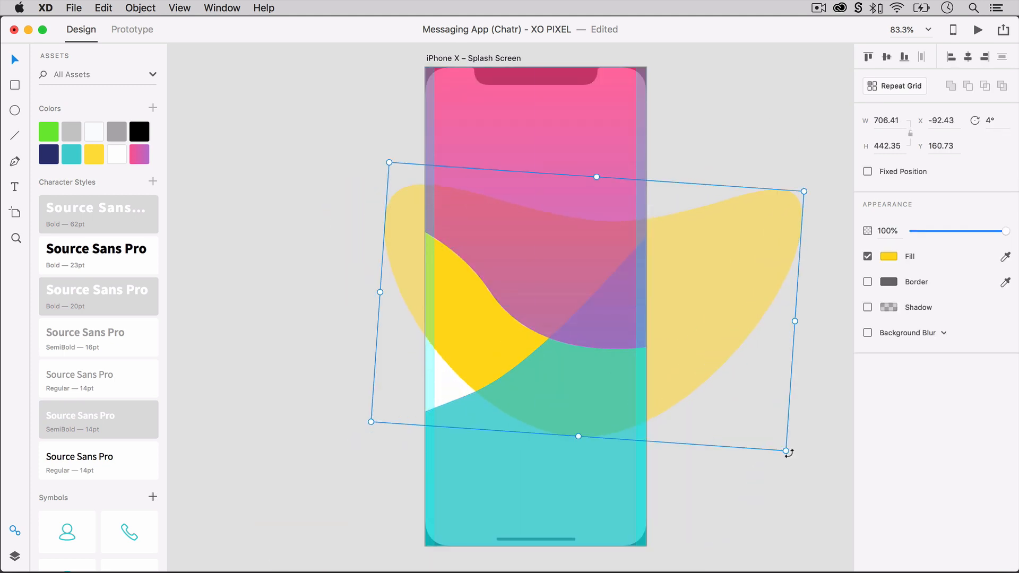
pyautogui.moveTo(790, 455); pyautogui.dragTo(750, 487)
pyautogui.moveTo(630, 410); pyautogui.dragTo(591, 420)
pyautogui.press('Delete')
pyautogui.click(414, 358)
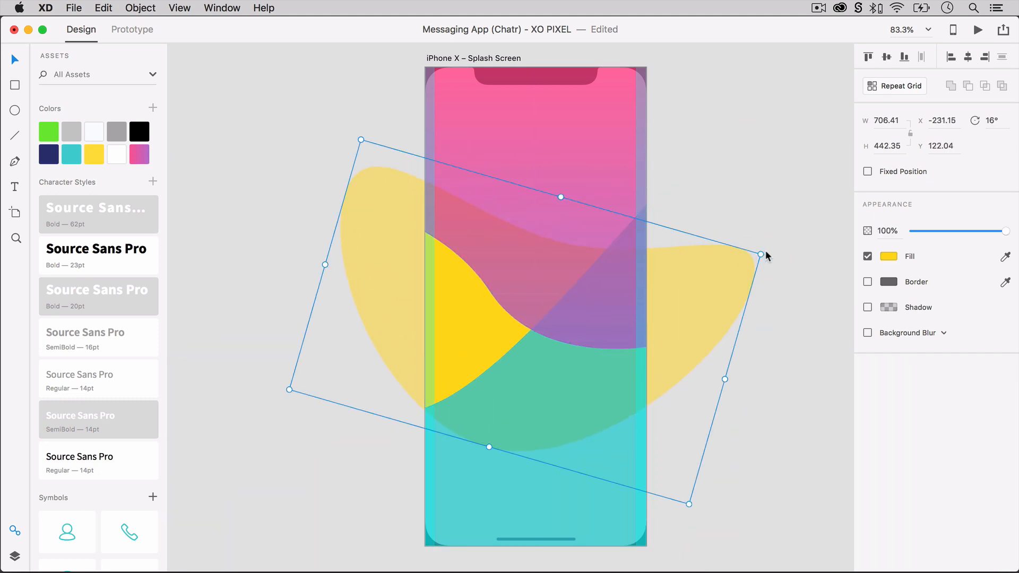
# Reposition the teal shape so its upper edge meets the yellow and gradient shapes without leaving a gap.
pyautogui.click(554, 480)
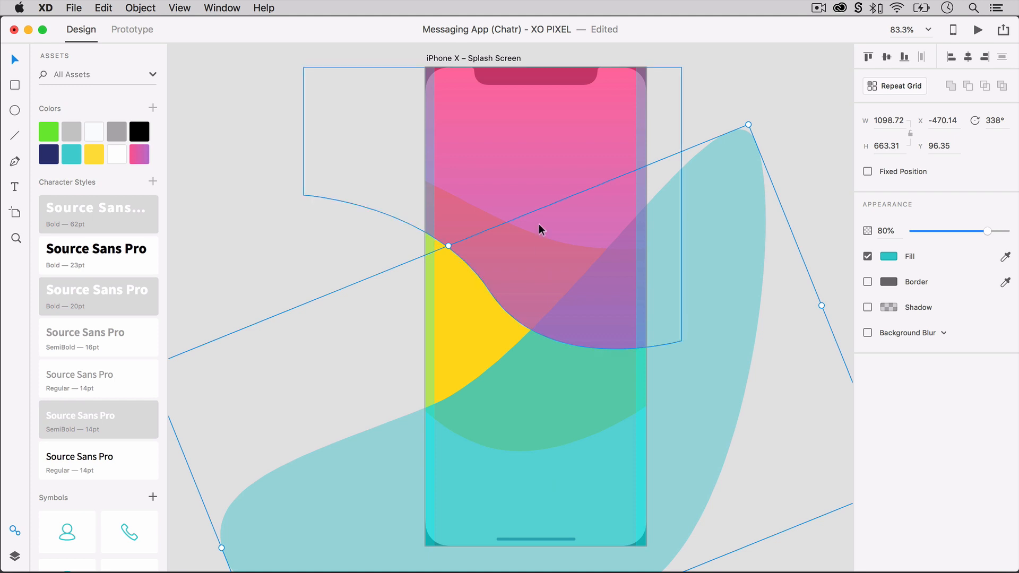
pyautogui.moveTo(557, 385); pyautogui.dragTo(535, 352)
pyautogui.click(786, 371)
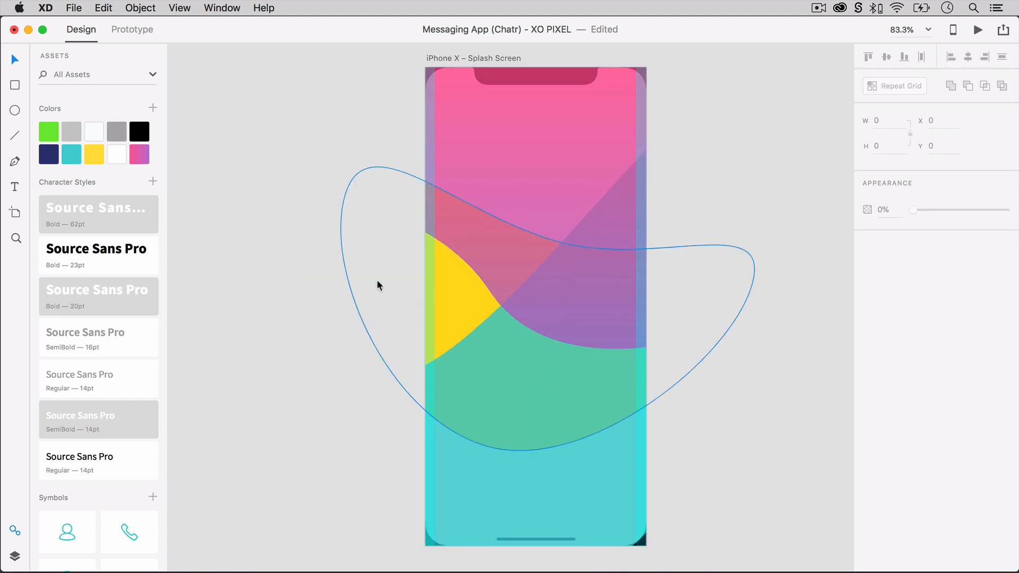
pyautogui.moveTo(466, 383); pyautogui.dragTo(517, 403)
pyautogui.click(288, 323)
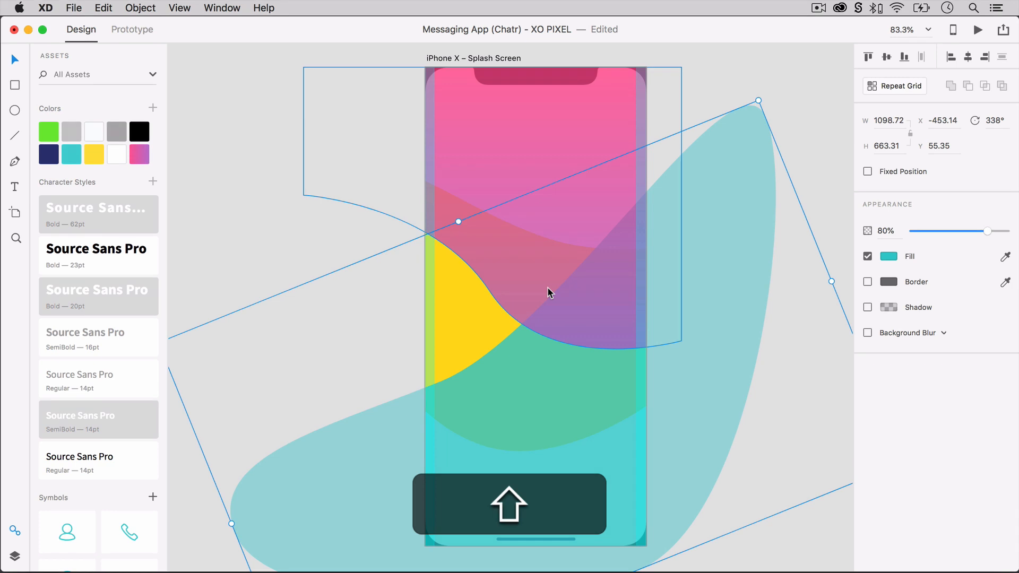
# Send the gradient, teal and yellow shapes to the back of the artboard and lock them.
pyautogui.keyDown('shift'); pyautogui.click(546, 287); pyautogui.keyUp('shift')
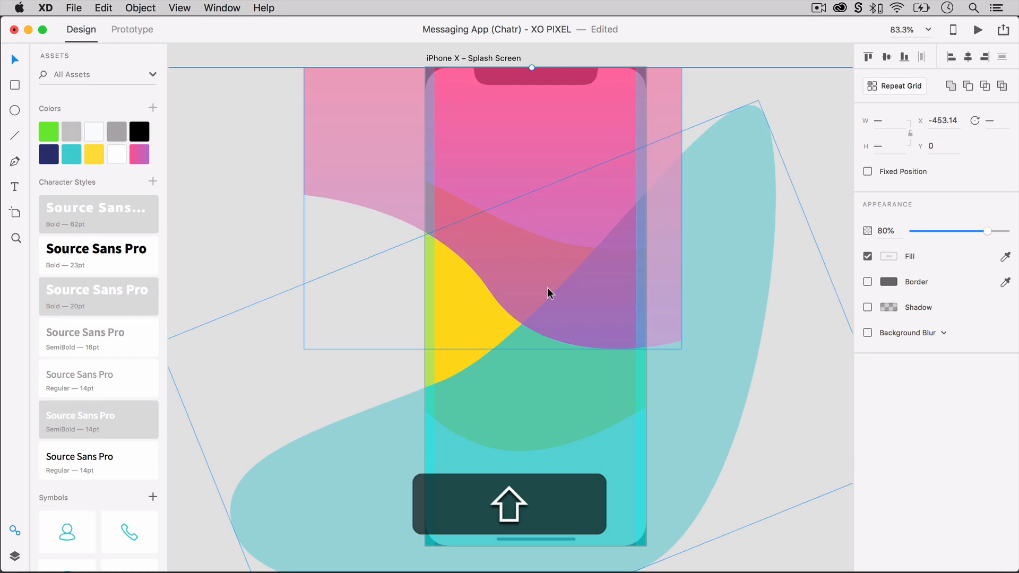
pyautogui.keyDown('shift'); pyautogui.click(498, 316); pyautogui.keyUp('shift')
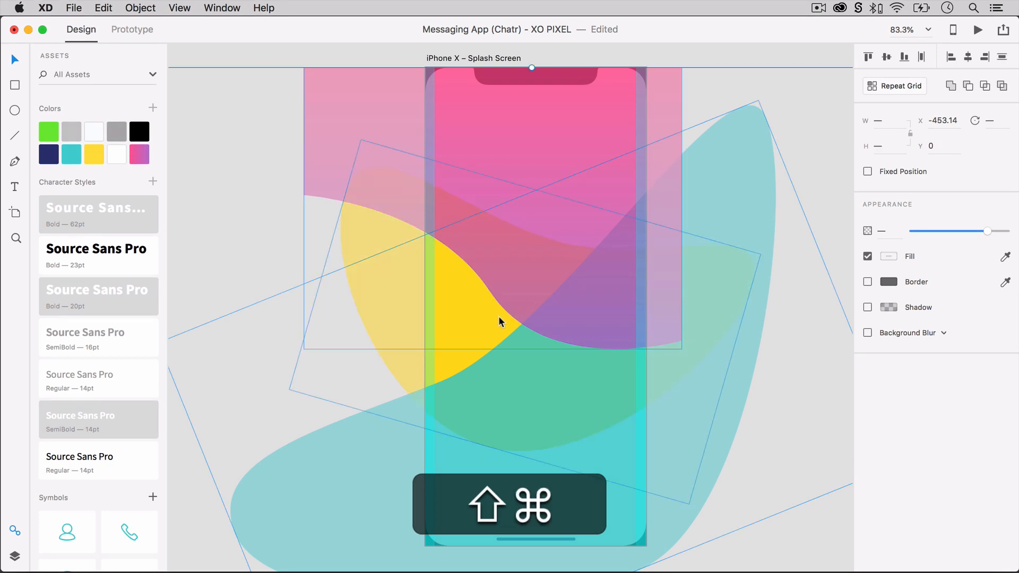
pyautogui.press('super+shift+bracketleft')
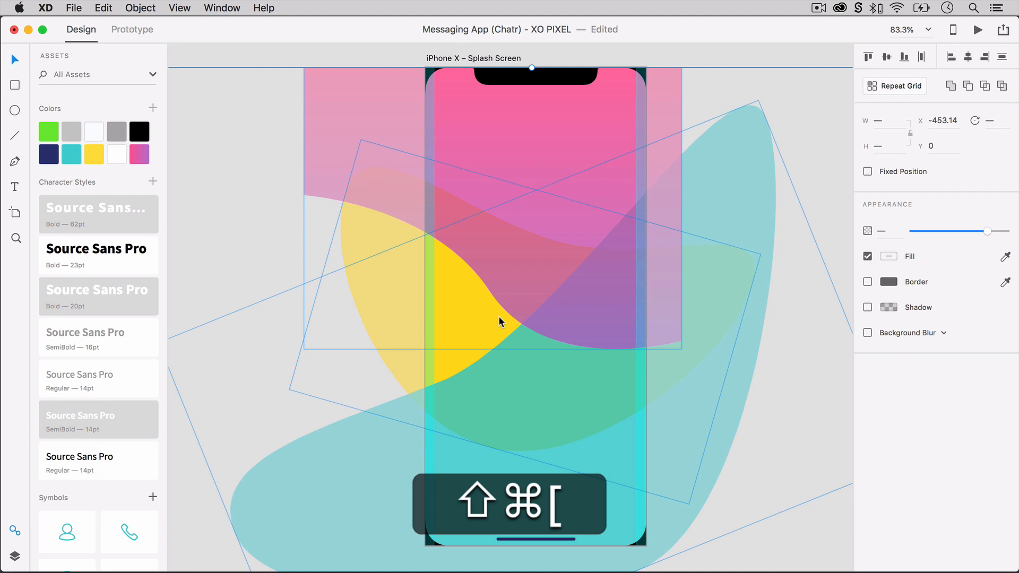
pyautogui.press('super+l')
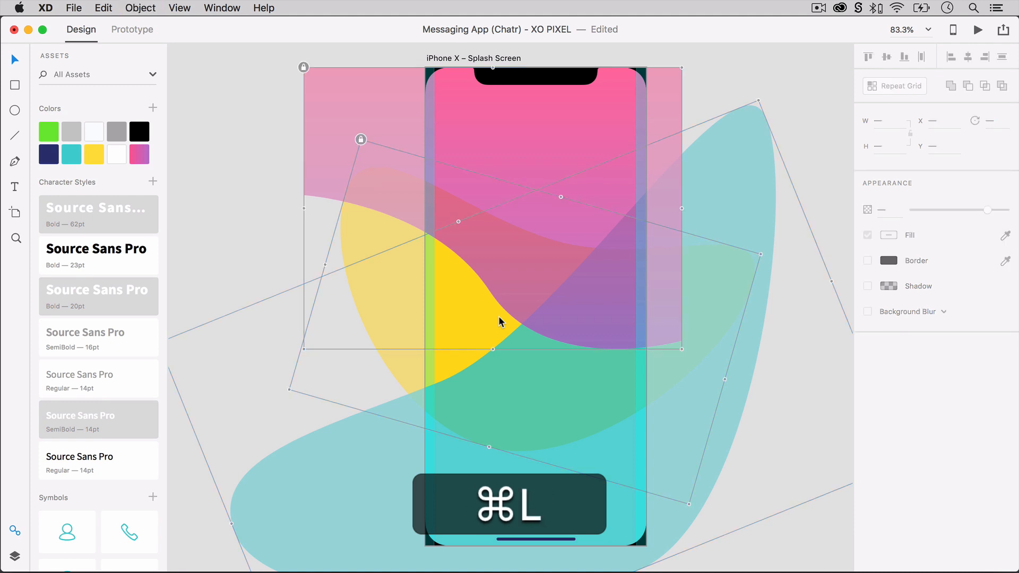
pyautogui.click(259, 237)
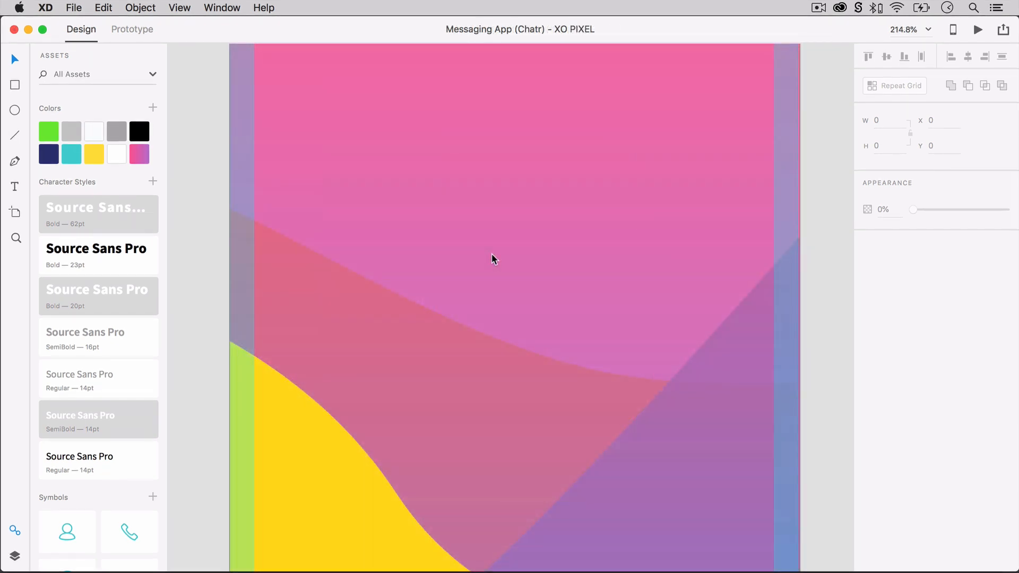
# Add the title text "Chatr" on the pink area and apply the white Source Sans Pro Bold 62pt character style.
pyautogui.click(492, 255)
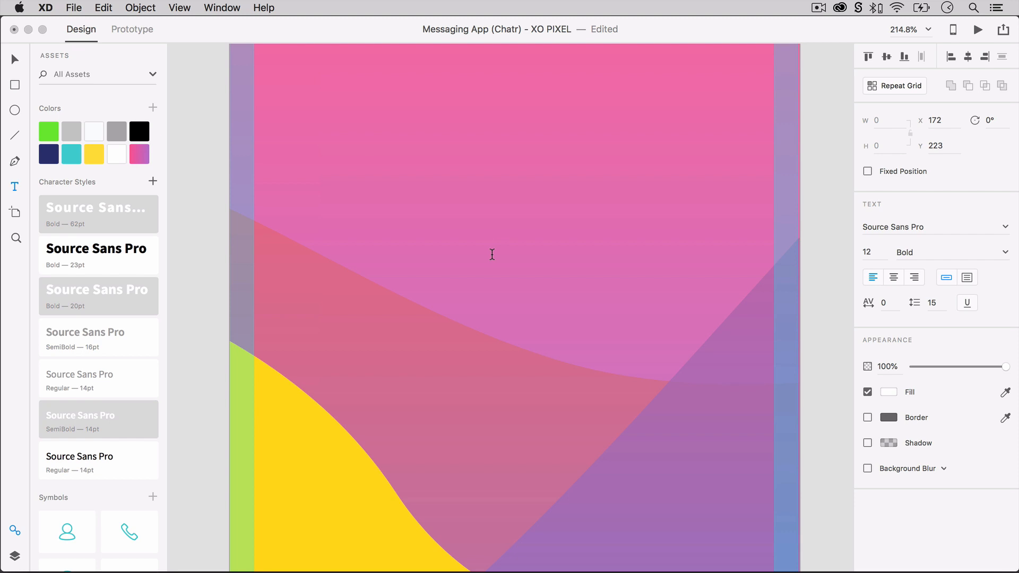
pyautogui.write('Chatr')
pyautogui.click(506, 308)
pyautogui.press('Escape')
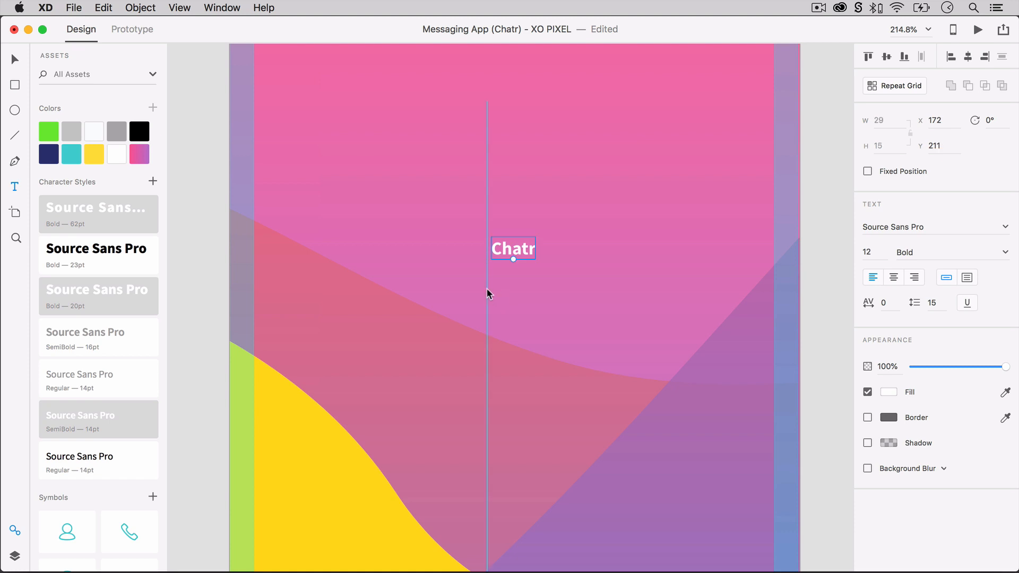
pyautogui.click(142, 215)
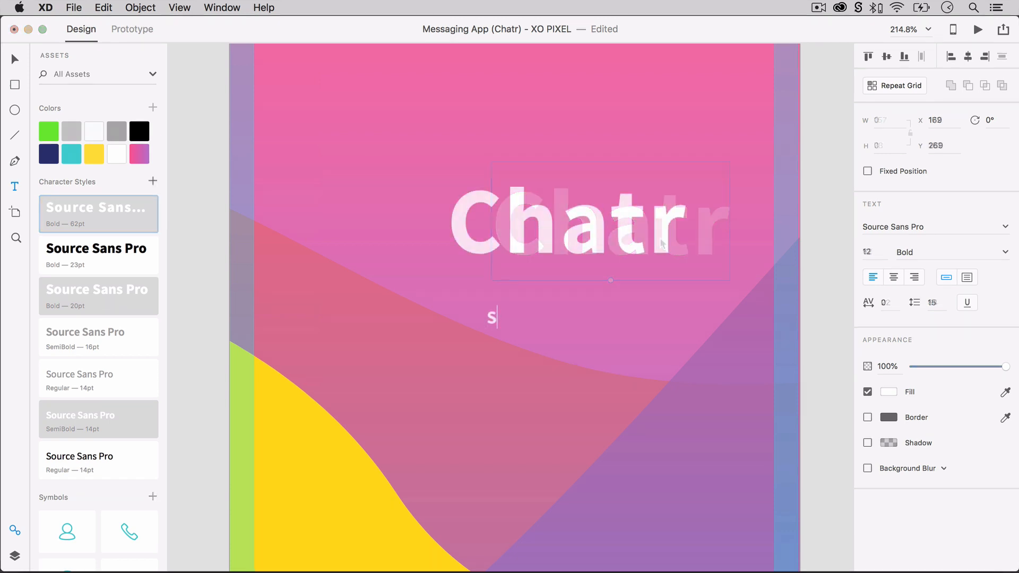
# Add the tagline "Say more, Do more" below the title and apply the white Source Sans Pro Bold 20pt character style.
pyautogui.write('ay')
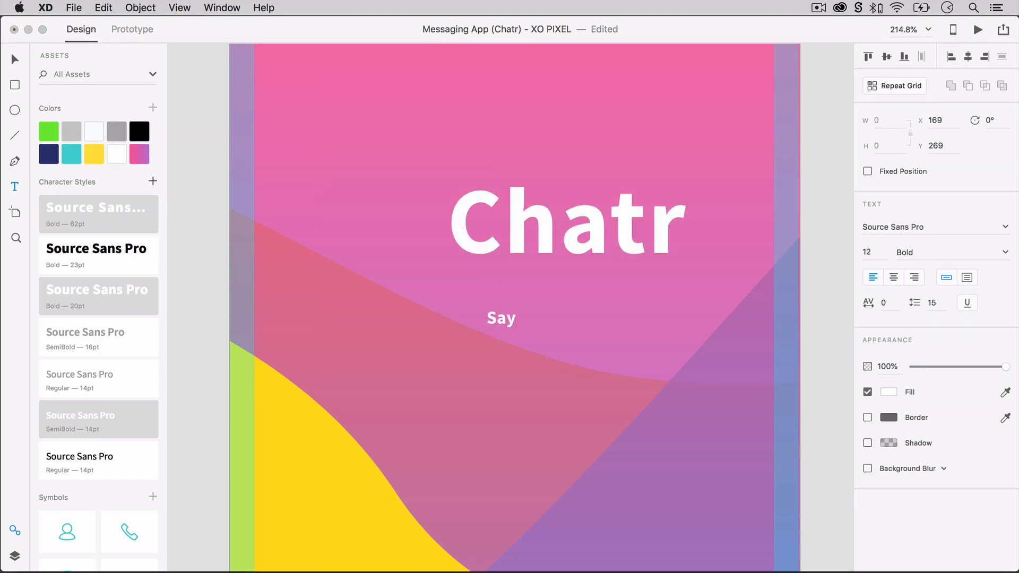
pyautogui.write(' more, Do more')
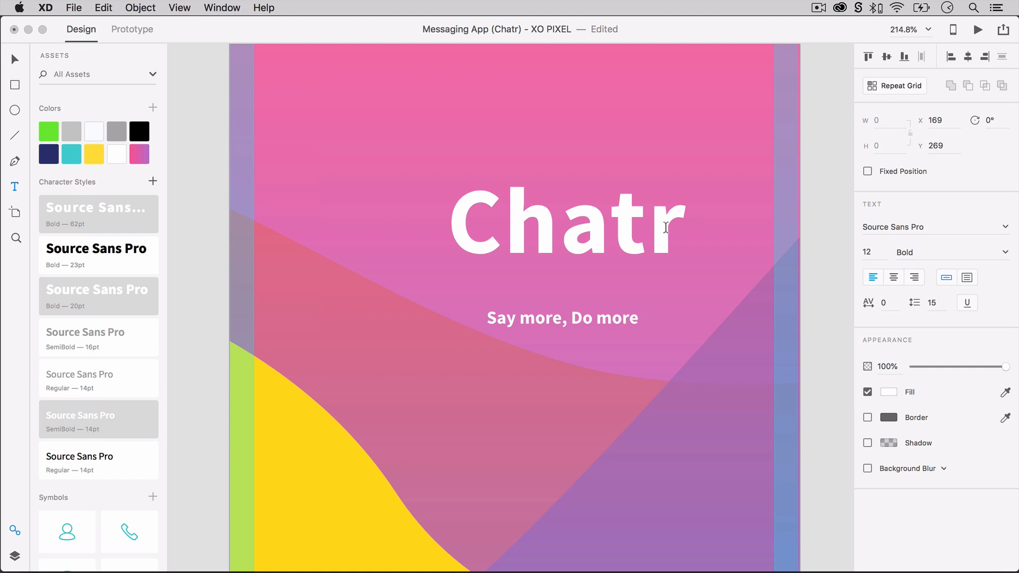
pyautogui.press('Escape')
pyautogui.click(134, 303)
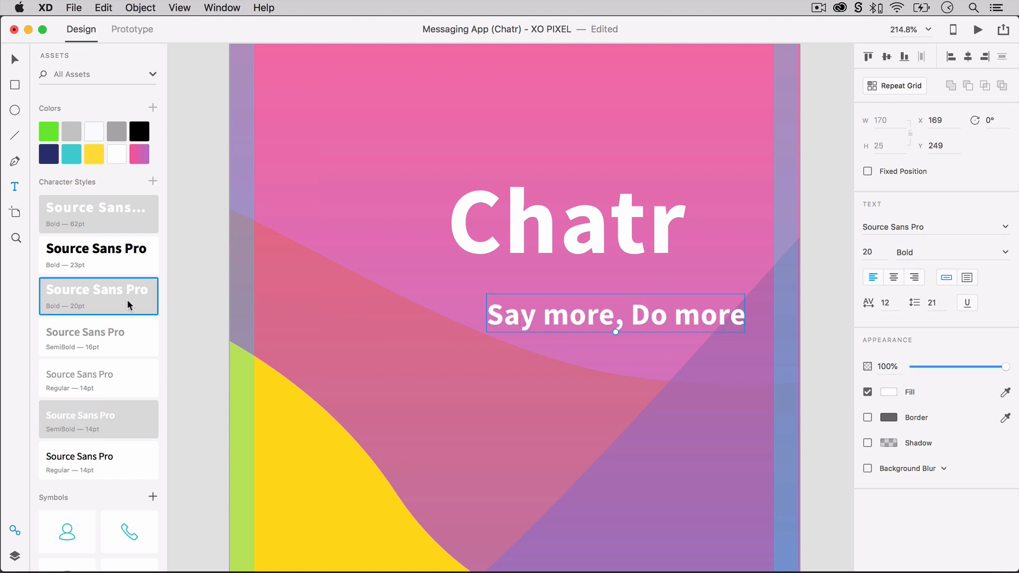
# Move the tagline closer to the title and align its right edge with the end of "Chatr".
pyautogui.press('Escape')
pyautogui.moveTo(566, 314); pyautogui.dragTo(507, 302)
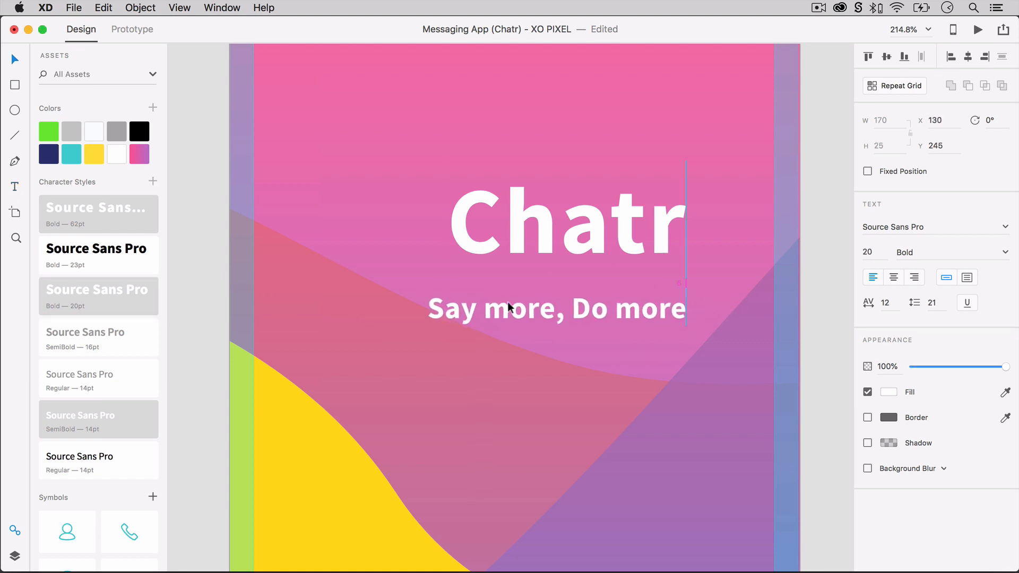
pyautogui.click(540, 424)
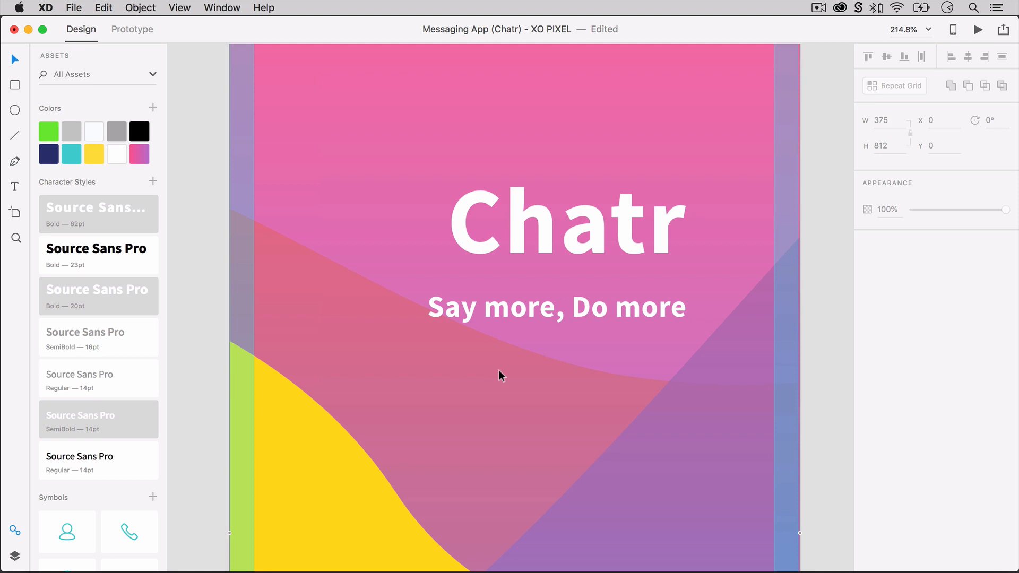
# Draw a 56 × 56 circle beside the title's first letter, without a border and filled with the saved yellow.
pyautogui.scroll(5, 358, 168)
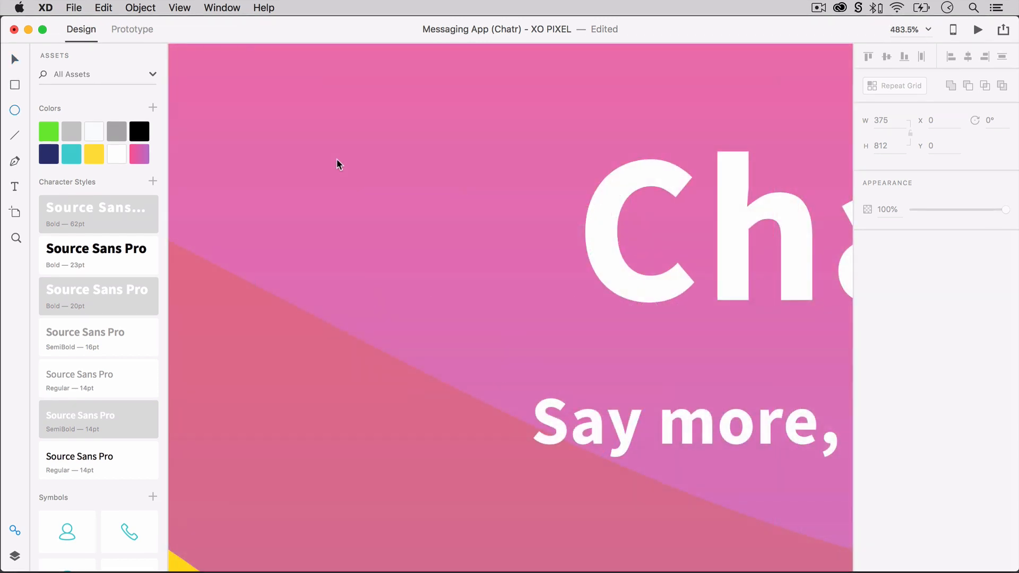
pyautogui.press('e')
pyautogui.moveTo(338, 161); pyautogui.dragTo(527, 363)
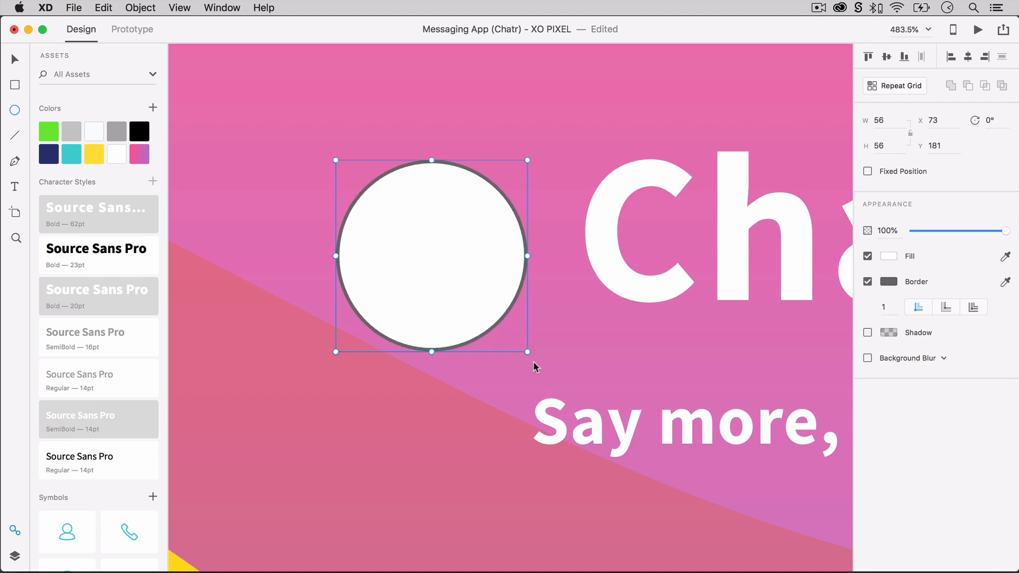
pyautogui.click(868, 281)
pyautogui.click(94, 154)
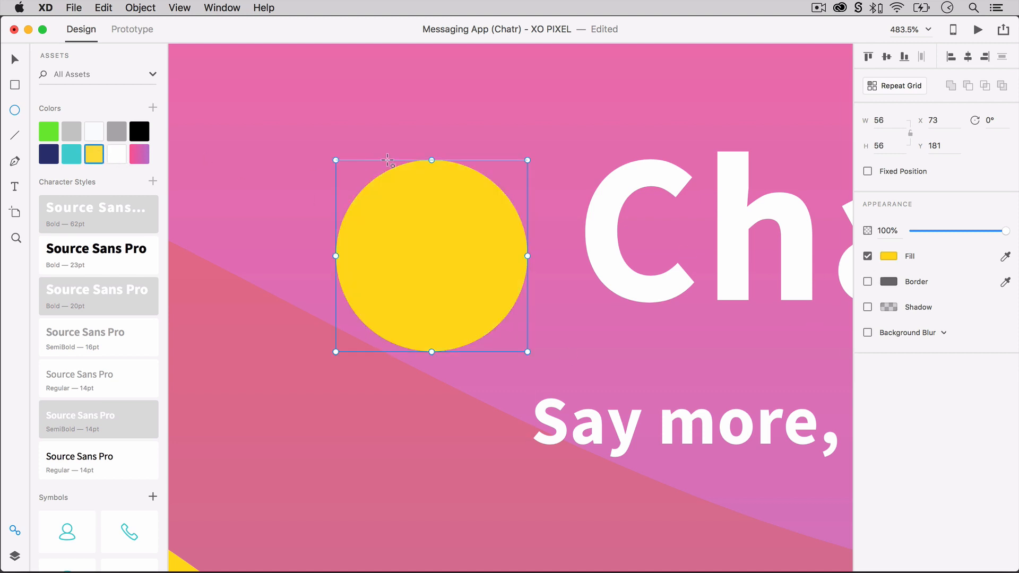
# Draw a borderless white 35 × 26 ellipse inside the yellow circle and a triangular tail at its lower-left edge.
pyautogui.moveTo(380, 211); pyautogui.dragTo(499, 293)
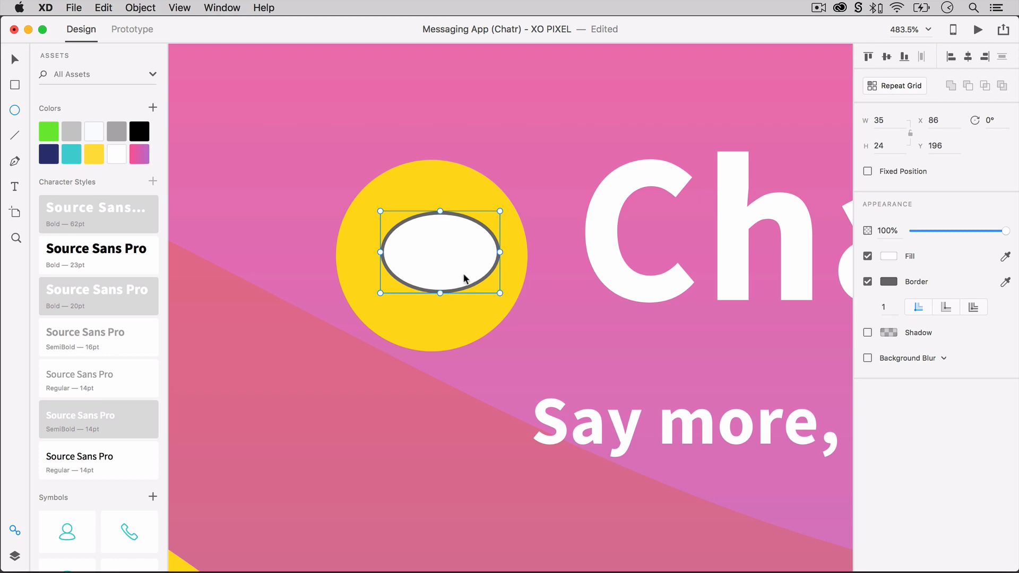
pyautogui.moveTo(440, 293); pyautogui.dragTo(439, 297)
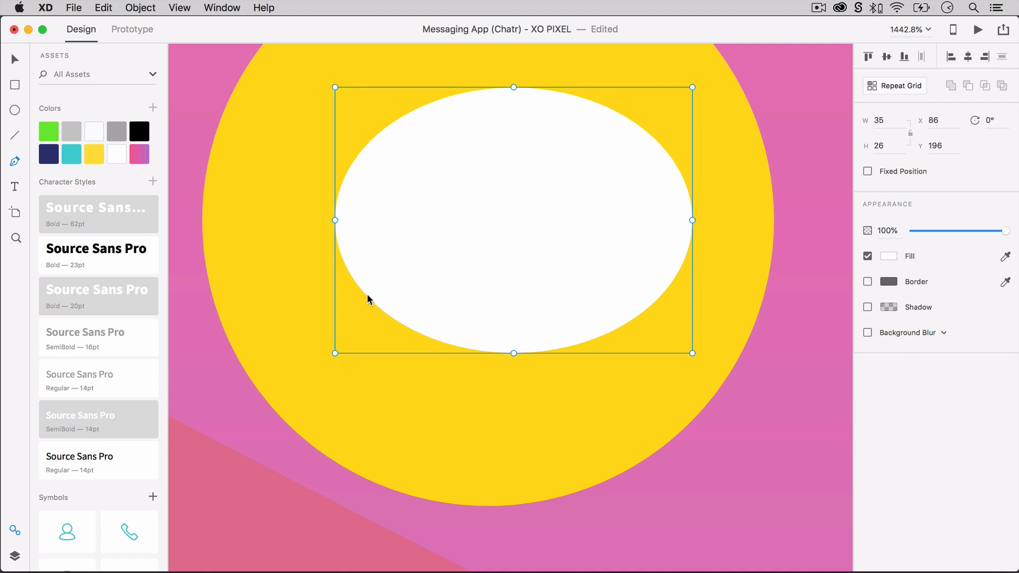
pyautogui.click(376, 292)
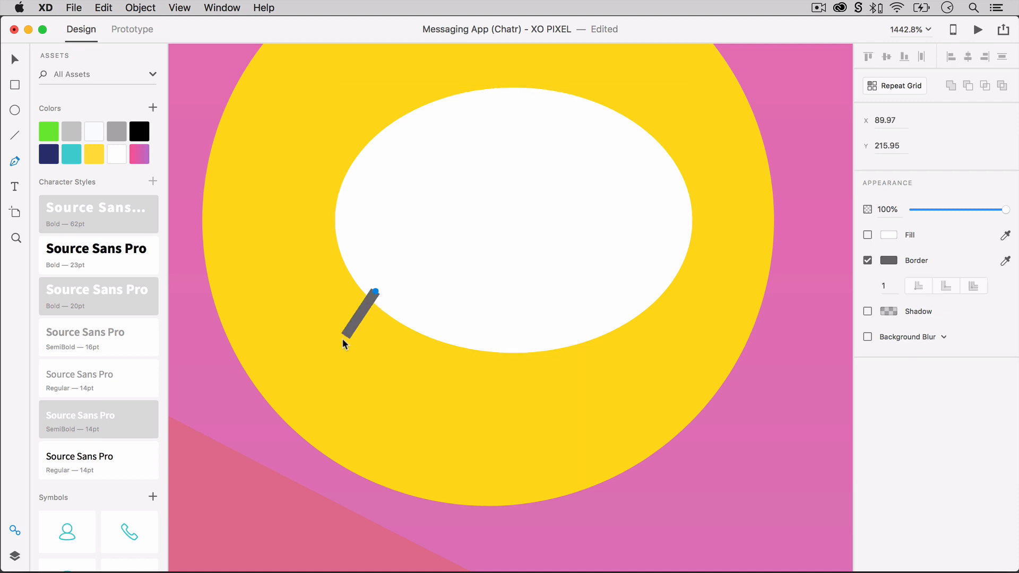
pyautogui.click(325, 358)
pyautogui.click(425, 318)
pyautogui.click(375, 291)
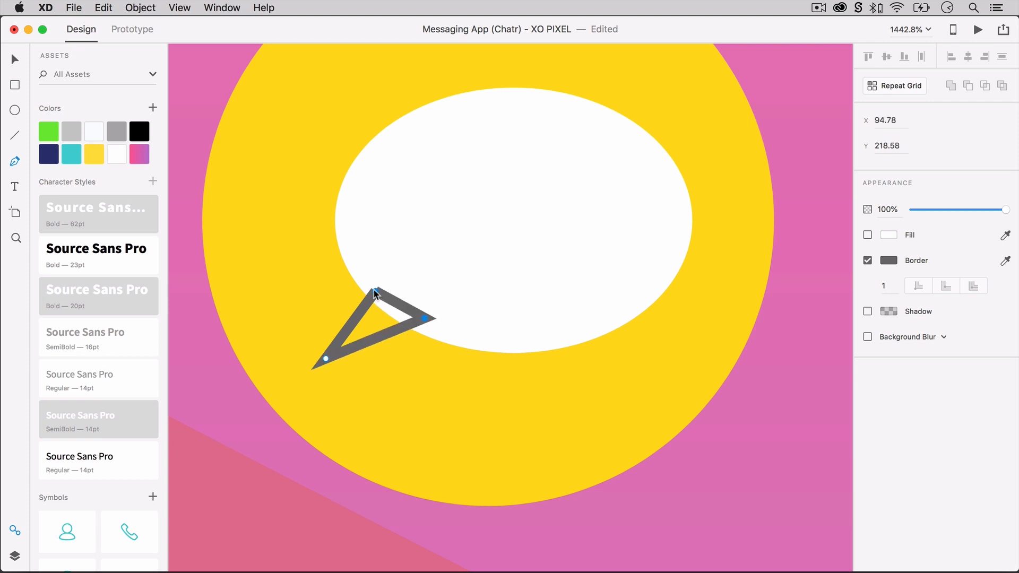
pyautogui.press('Escape')
# Give the triangular tail a white fill and remove its border.
pyautogui.click(867, 235)
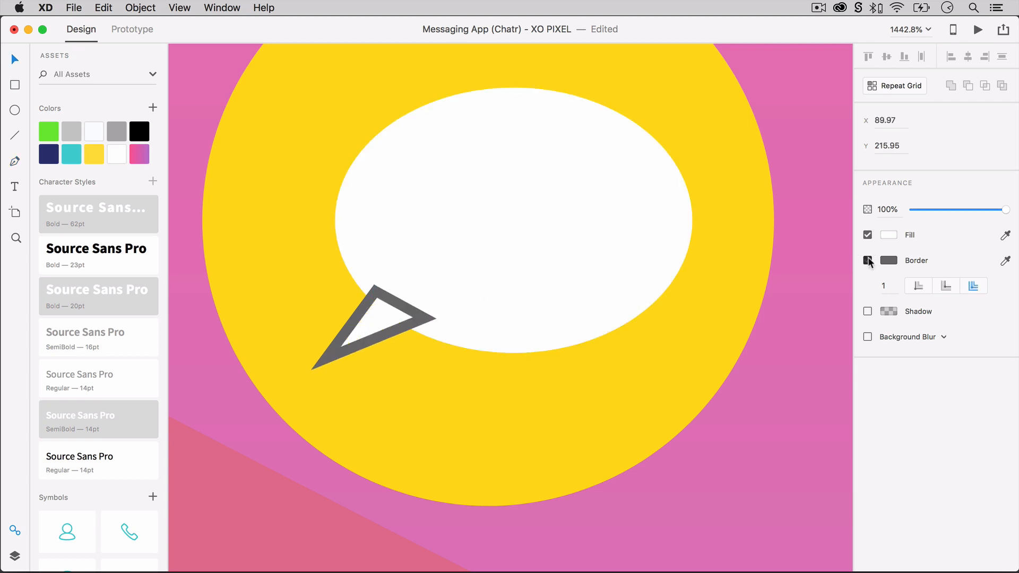
pyautogui.click(867, 260)
pyautogui.press('Escape')
# Overlap the triangular tail with the ellipse and unite both into a single speech bubble shape.
pyautogui.keyDown('shift'); pyautogui.click(446, 319); pyautogui.keyUp('shift')
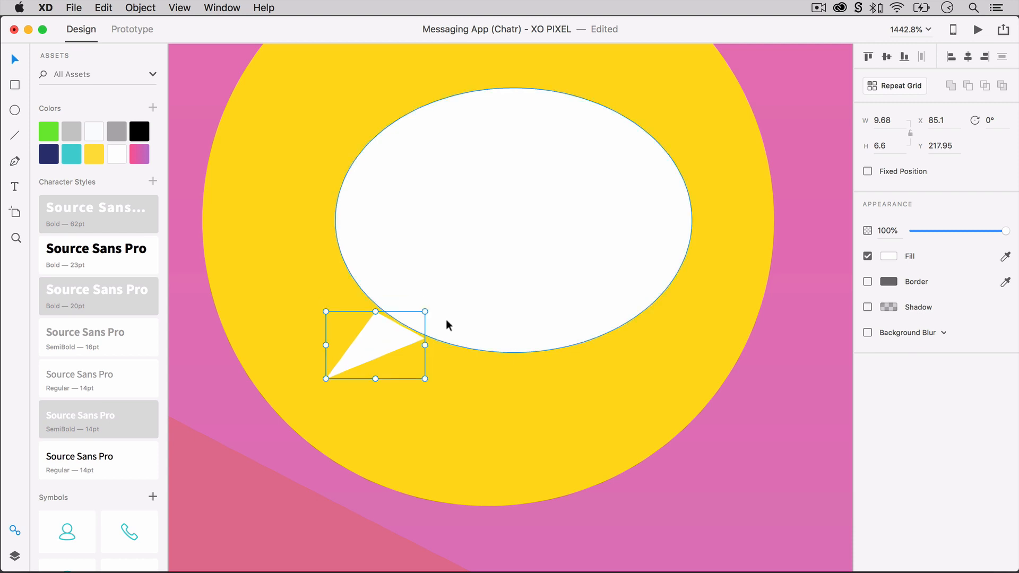
pyautogui.press('super+alt+u')
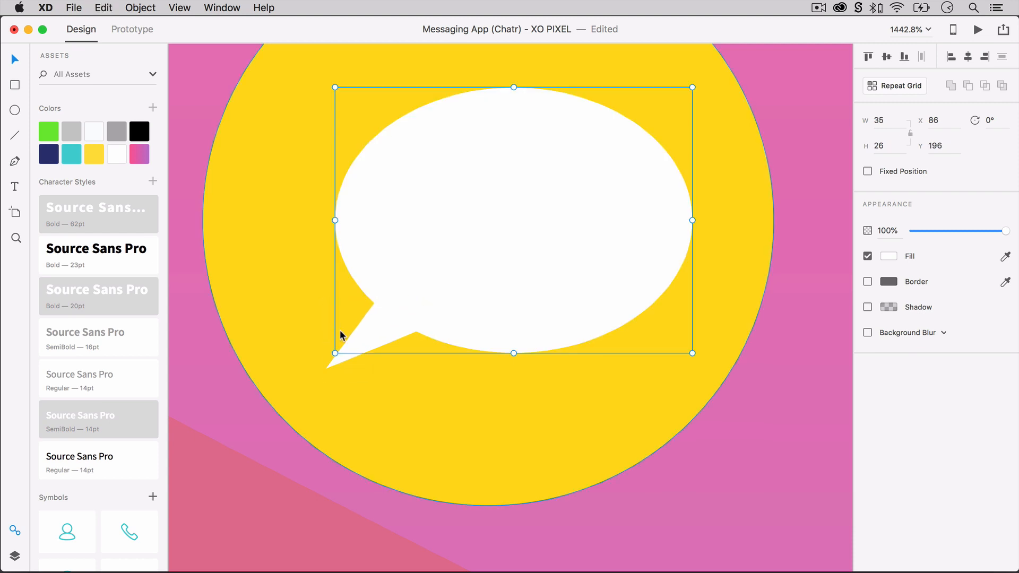
pyautogui.keyDown('shift'); pyautogui.click(373, 333); pyautogui.keyUp('shift')
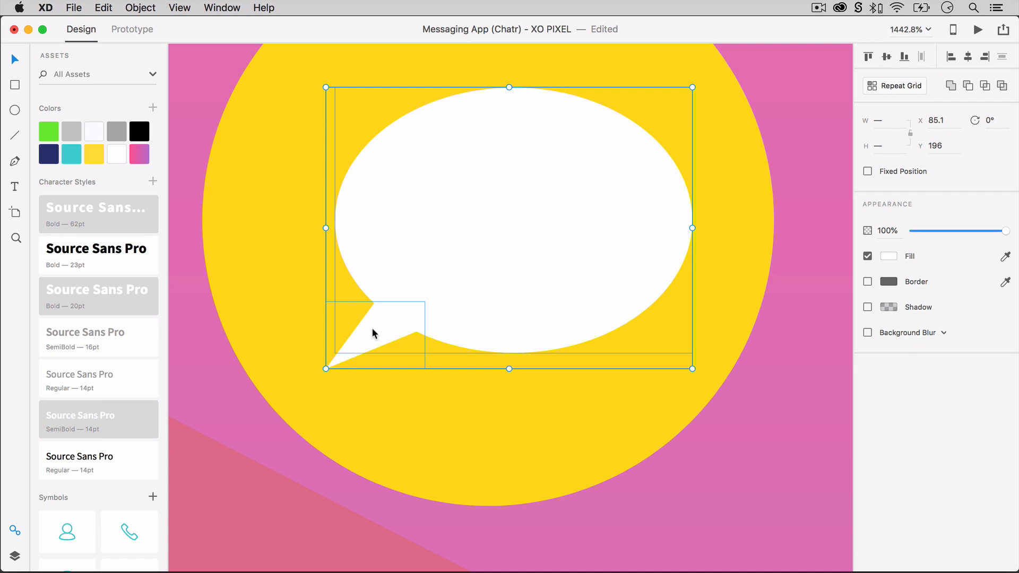
pyautogui.press('super+alt+u')
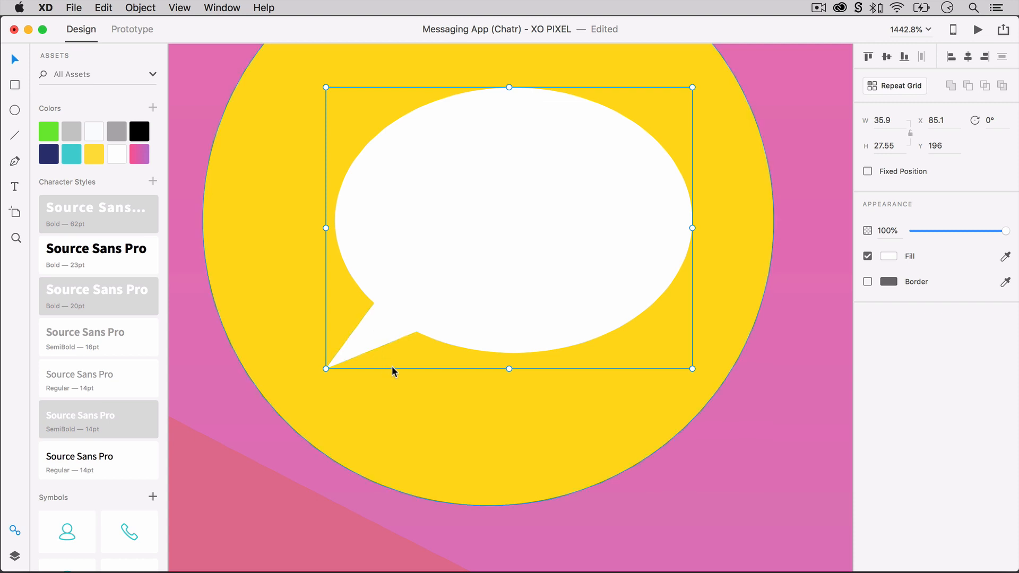
# Center the speech bubble within the yellow circle.
pyautogui.click(510, 372)
pyautogui.scroll(-5, 797, 386)
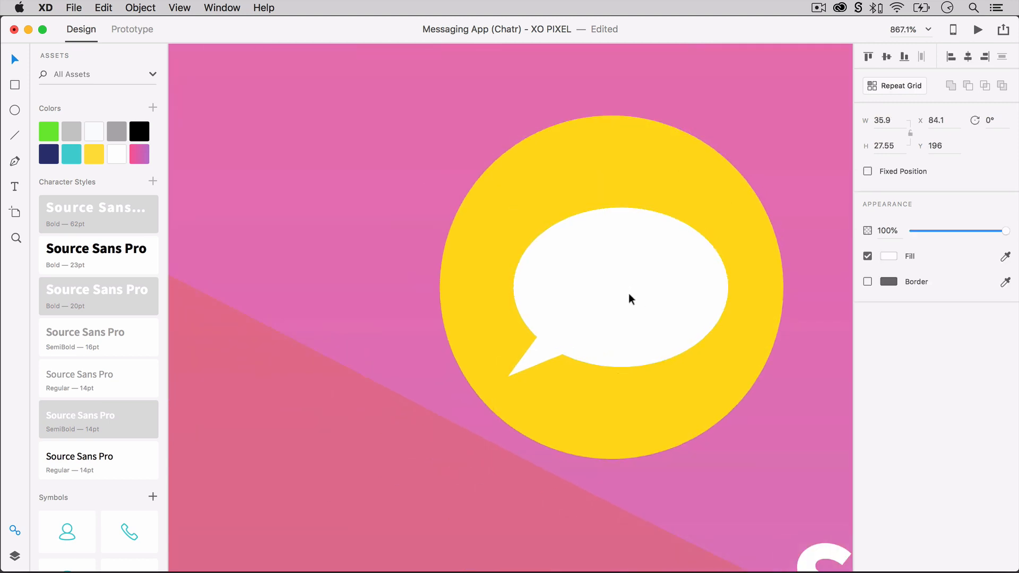
pyautogui.moveTo(628, 293); pyautogui.dragTo(655, 298)
pyautogui.click(784, 383)
pyautogui.click(774, 384)
pyautogui.scroll(-5, 775, 384)
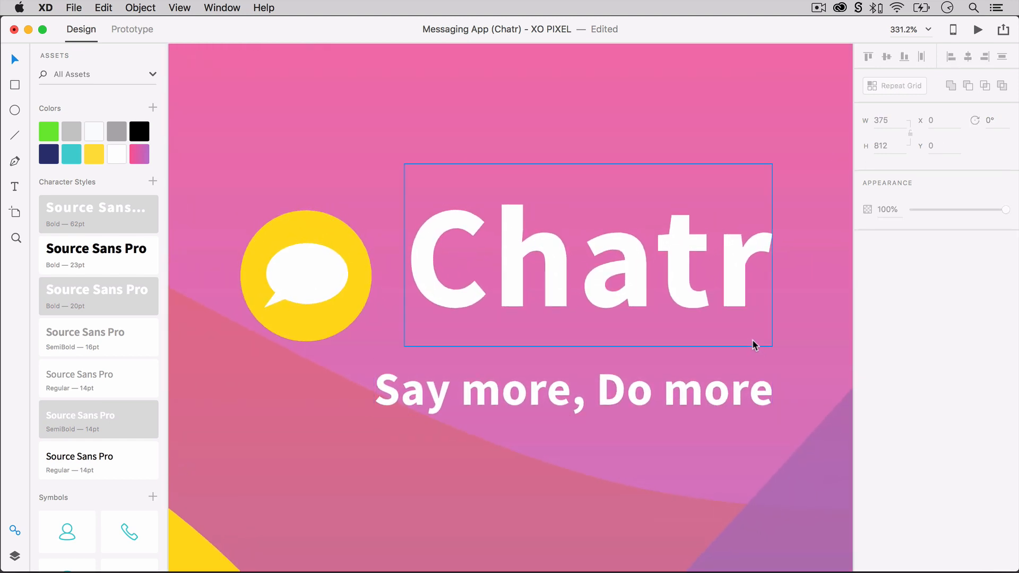
# Add a drop shadow to the "Chatr" title with Y offset 5, blur 10 and black at 33% opacity.
pyautogui.click(693, 258)
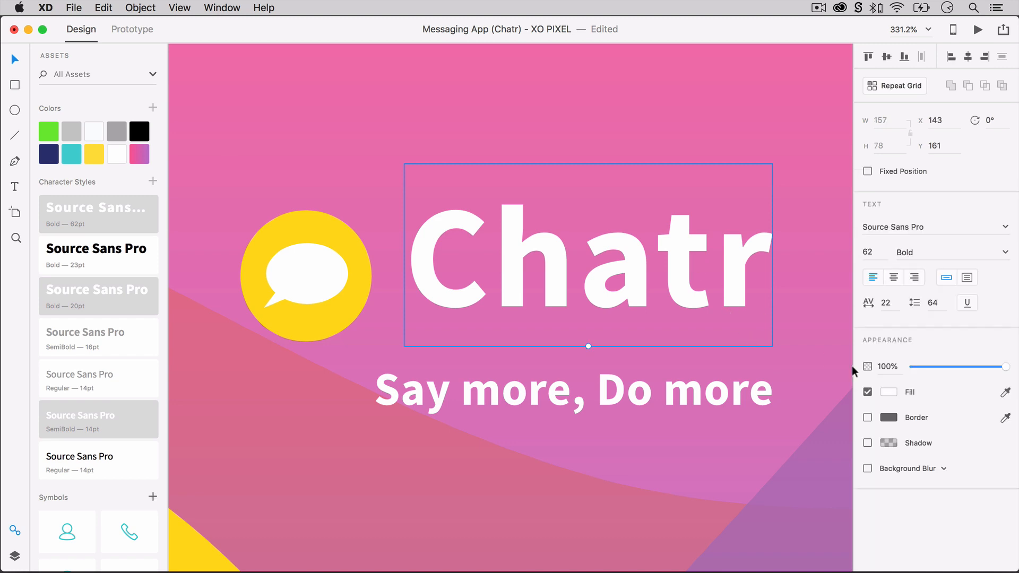
pyautogui.click(867, 442)
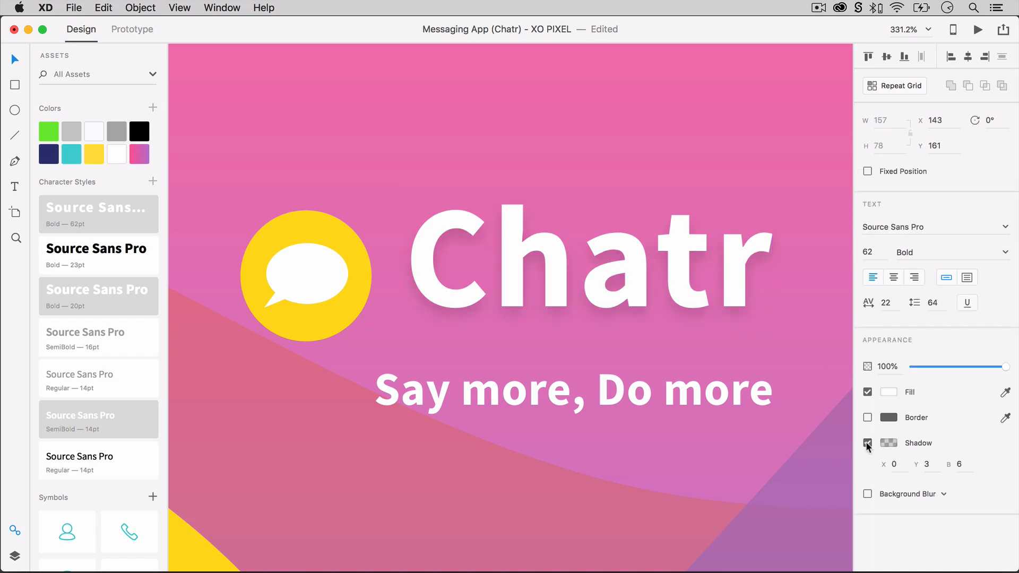
pyautogui.click(927, 465)
pyautogui.click(958, 465)
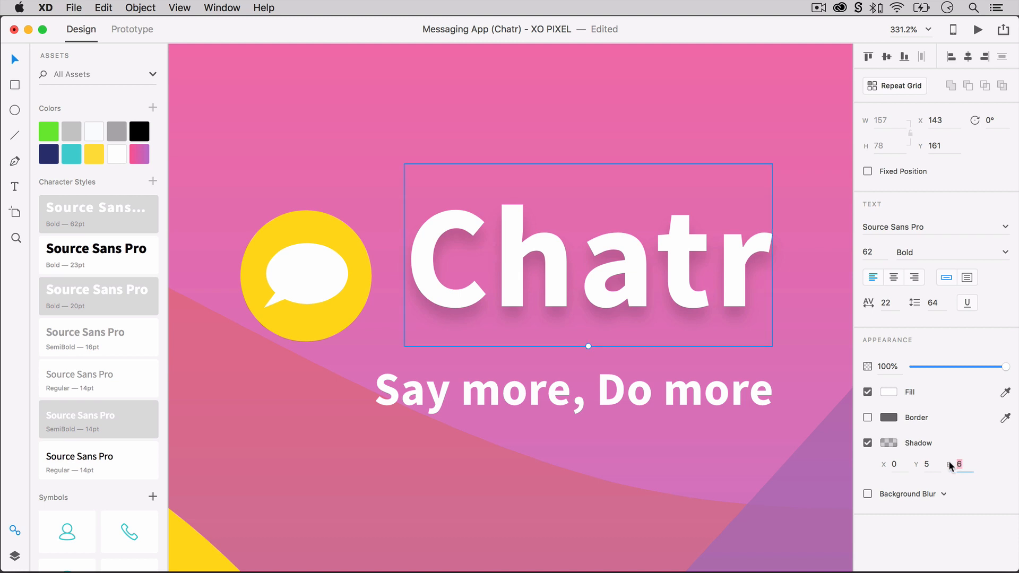
pyautogui.write('10')
pyautogui.press('Return')
pyautogui.click(895, 447)
pyautogui.click(835, 491)
pyautogui.write('33')
pyautogui.press('Return')
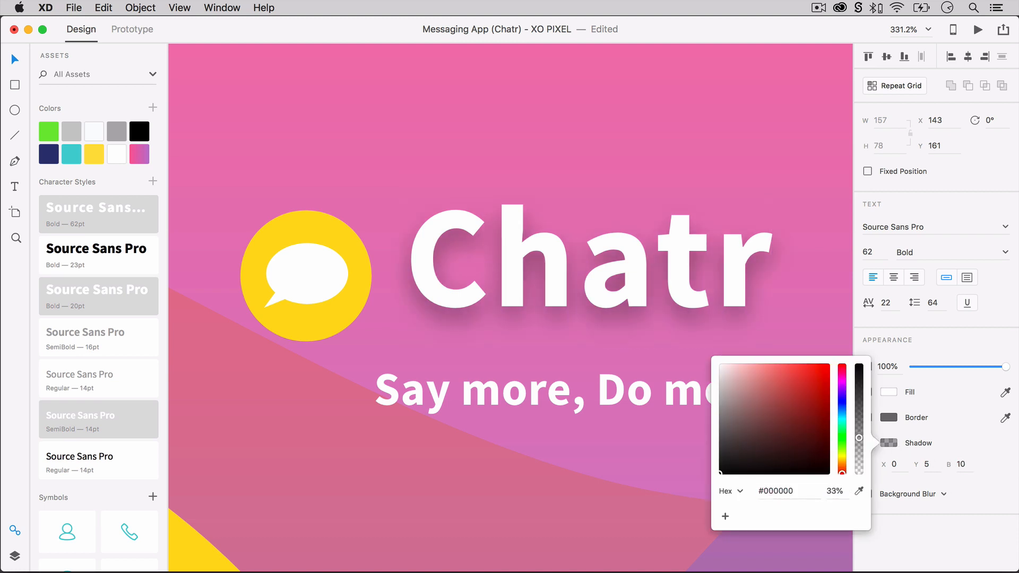
pyautogui.click(389, 294)
# Add a drop shadow to the yellow logo circle with Y offset 5, blur 10 and black at 33% opacity.
pyautogui.click(363, 278)
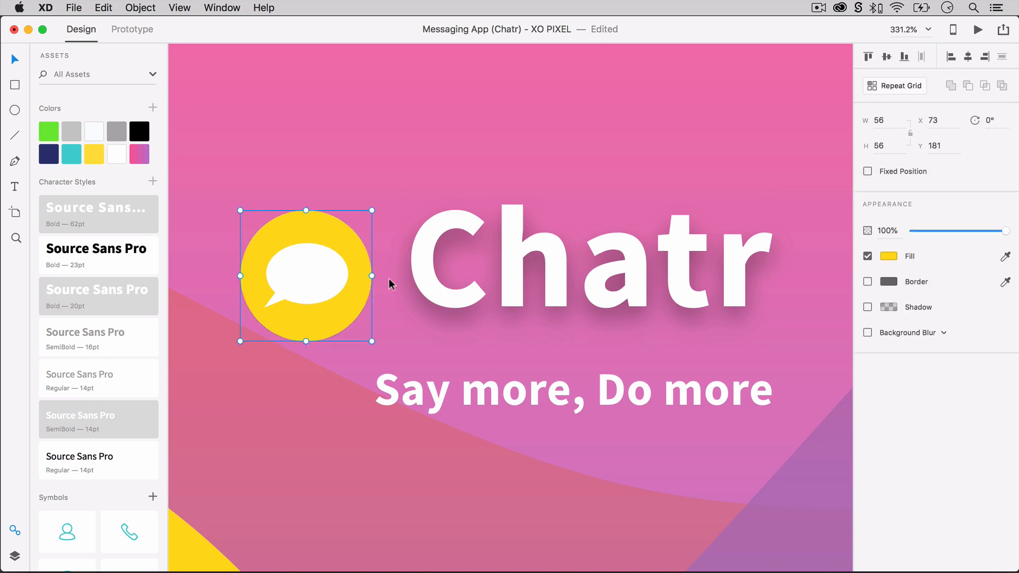
pyautogui.click(867, 306)
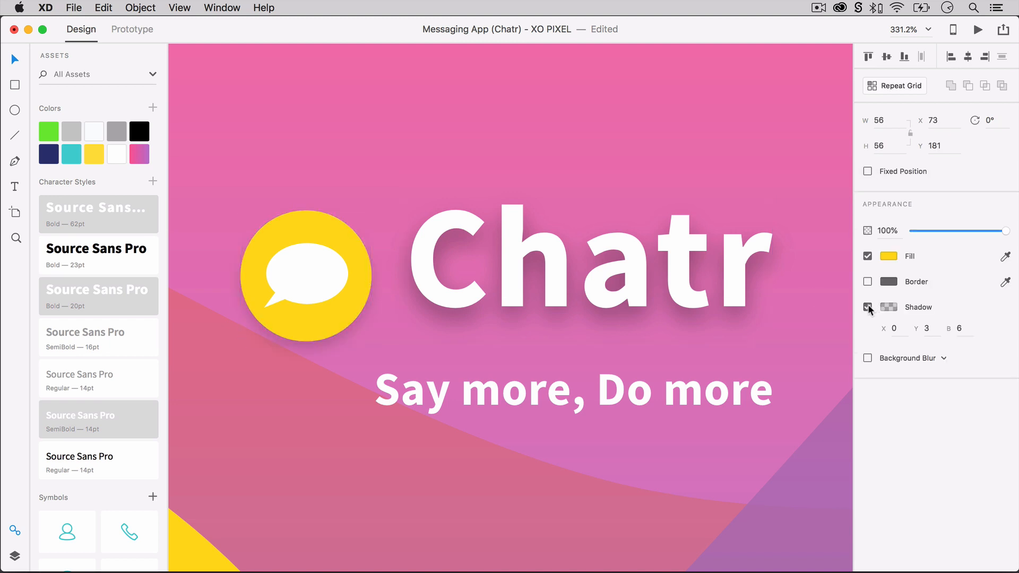
pyautogui.click(923, 328)
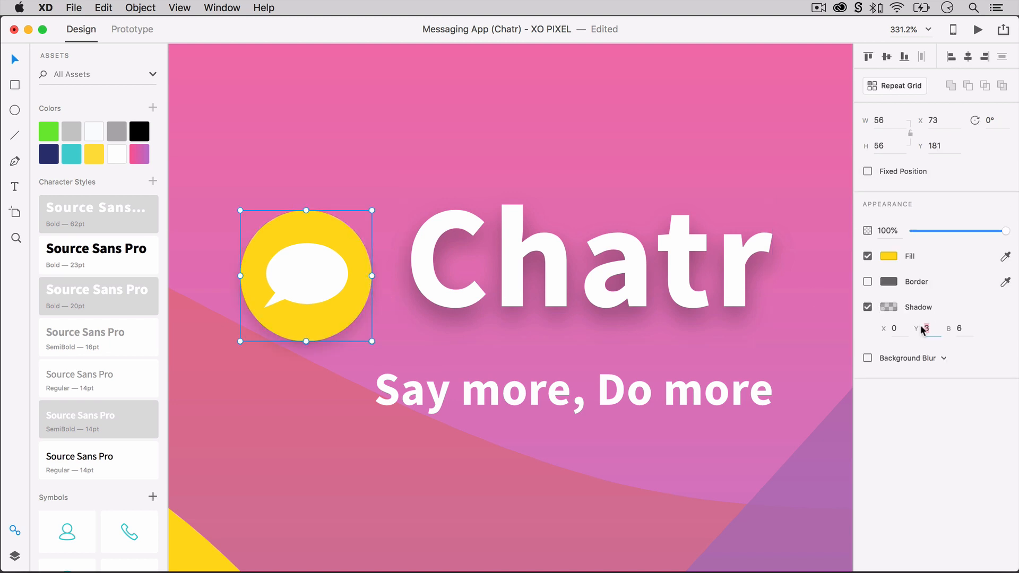
pyautogui.write('5')
pyautogui.press('Tab')
pyautogui.write('10')
pyautogui.click(889, 308)
pyautogui.click(837, 359)
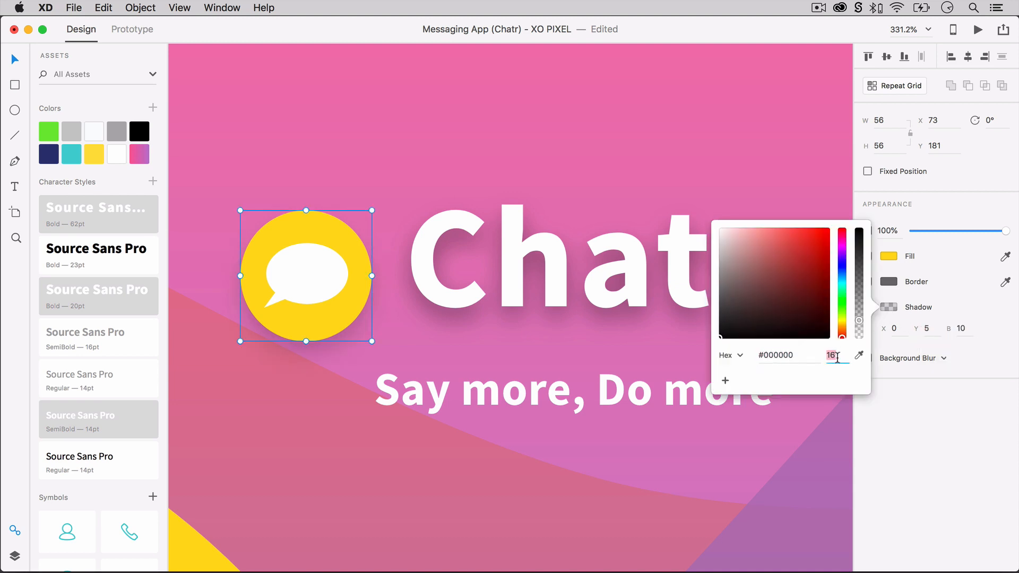
pyautogui.write('33')
pyautogui.press('Return')
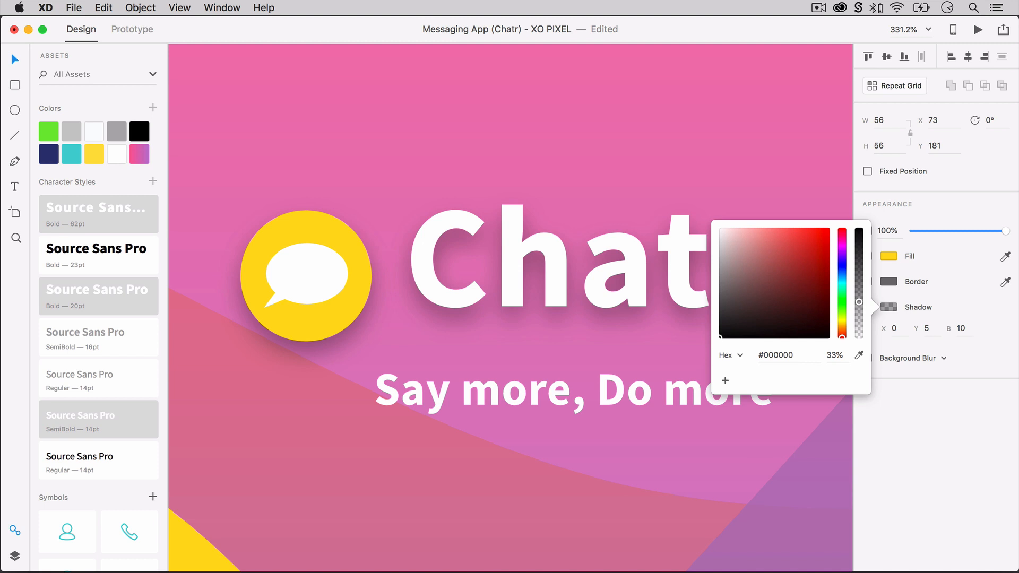
pyautogui.click(724, 432)
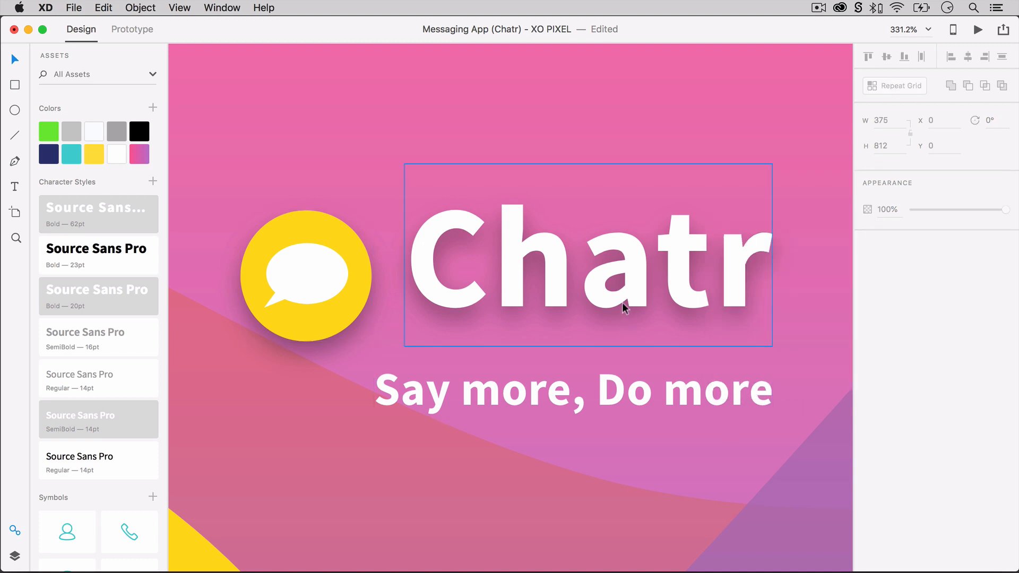
# Align the speech bubble logo and the "Chatr" title along their vertical middles.
pyautogui.click(369, 304)
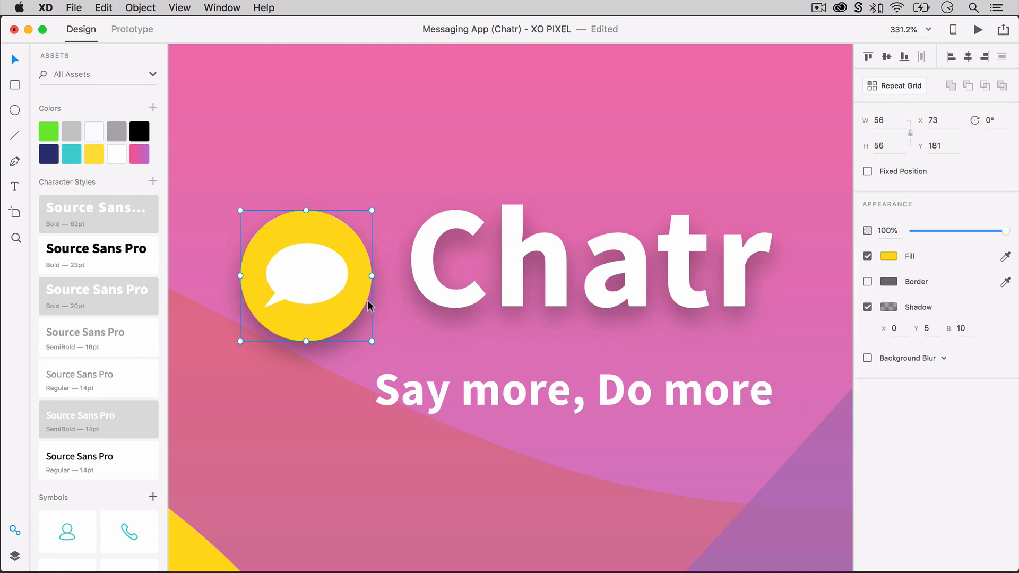
pyautogui.doubleClick(335, 292)
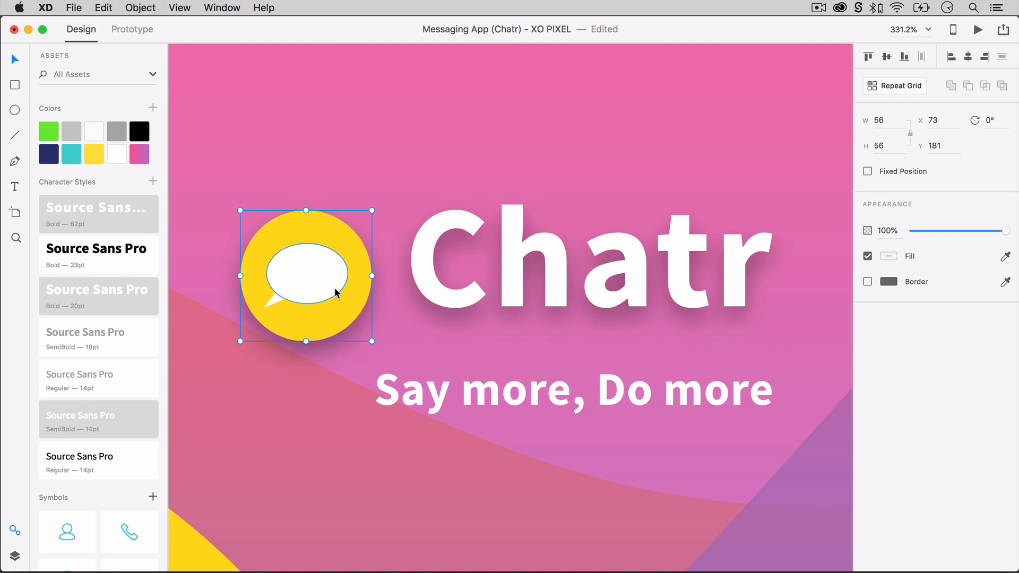
pyautogui.click(398, 317)
pyautogui.click(432, 291)
pyautogui.keyDown('shift'); pyautogui.click(362, 295); pyautogui.keyUp('shift')
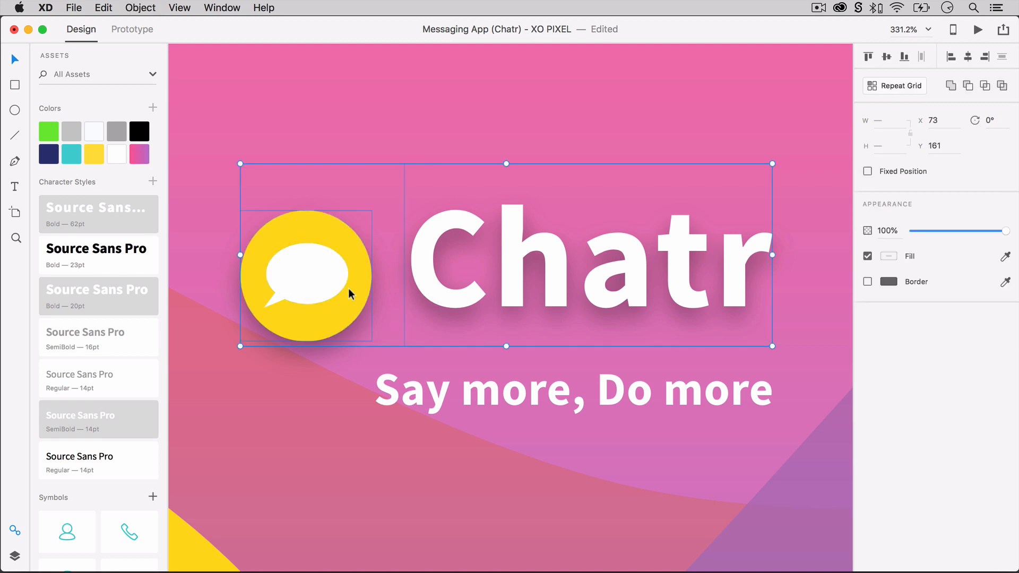
pyautogui.click(887, 57)
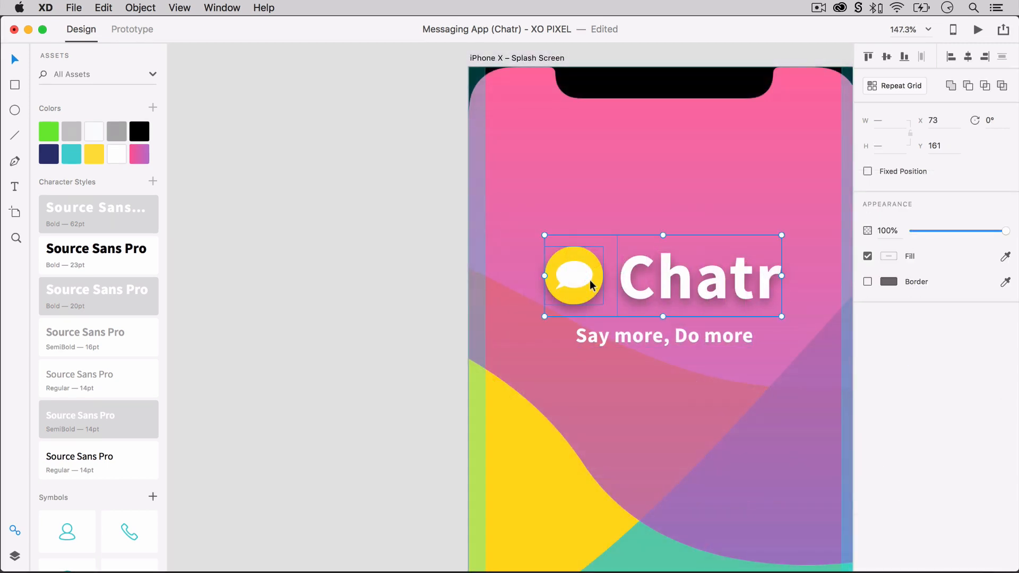
# Center the tagline below the title and adjust the position of the logo, title and tagline together on the splash screen.
pyautogui.moveTo(662, 286); pyautogui.dragTo(664, 283)
pyautogui.click(684, 226)
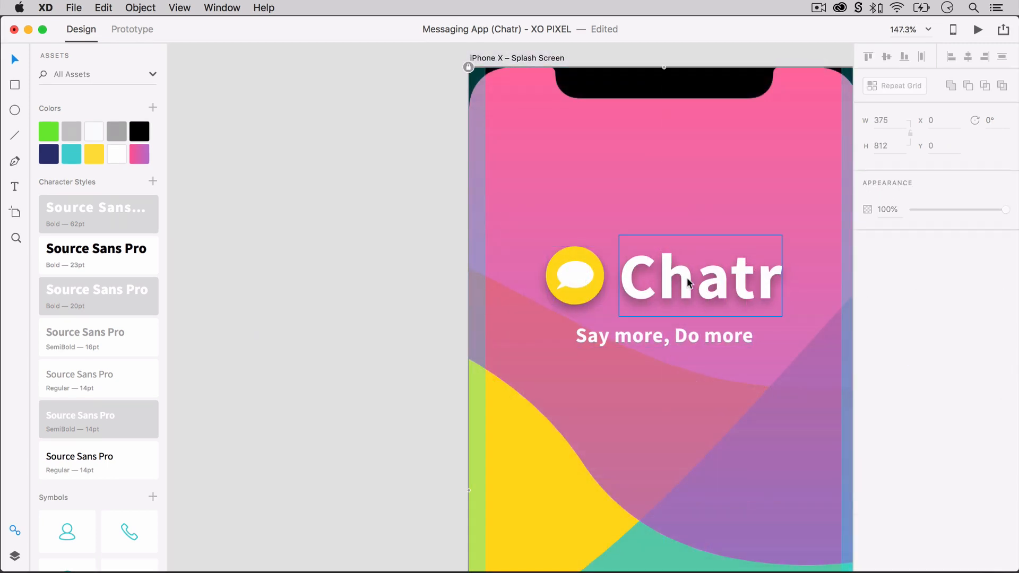
pyautogui.click(687, 284)
pyautogui.keyDown('shift'); pyautogui.click(576, 279); pyautogui.keyUp('shift')
pyautogui.keyDown('shift'); pyautogui.click(648, 336); pyautogui.keyUp('shift')
pyautogui.scroll(-3, 649, 336)
pyautogui.hscroll(3, 648, 336)
pyautogui.moveTo(597, 330); pyautogui.dragTo(616, 331)
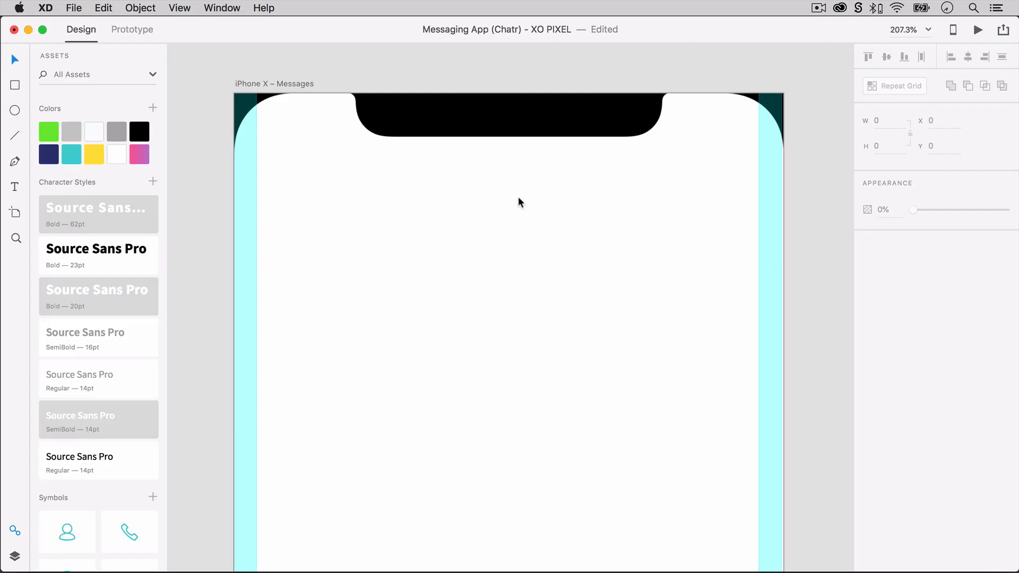
# Draw a borderless white 375 by 140 header rectangle across the top of the Messages artboard.
pyautogui.press('r')
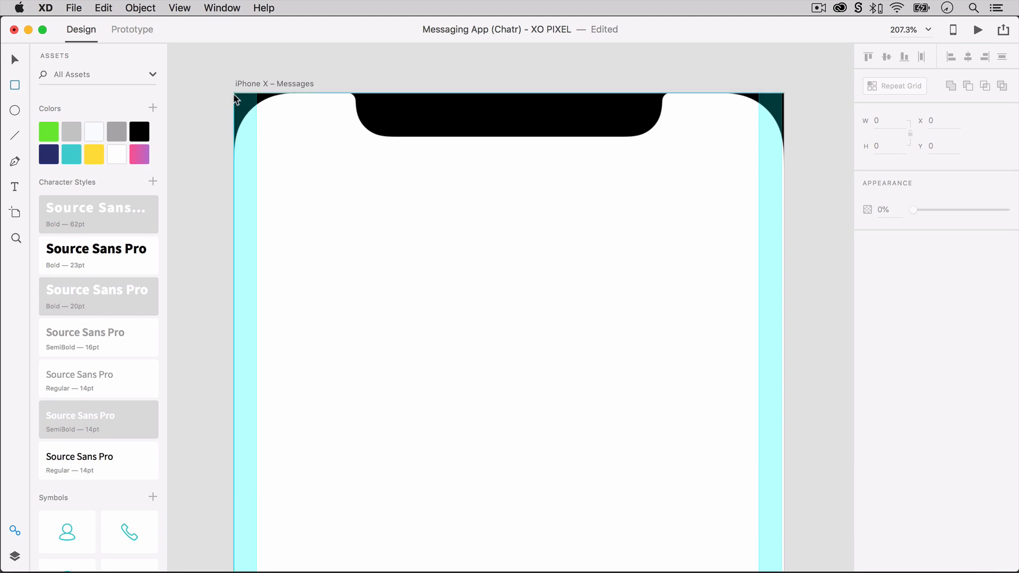
pyautogui.moveTo(235, 95)
pyautogui.mouseDown()
pyautogui.moveTo(614, 298)
pyautogui.moveTo(783, 338)
pyautogui.moveTo(782, 297)
pyautogui.mouseUp()
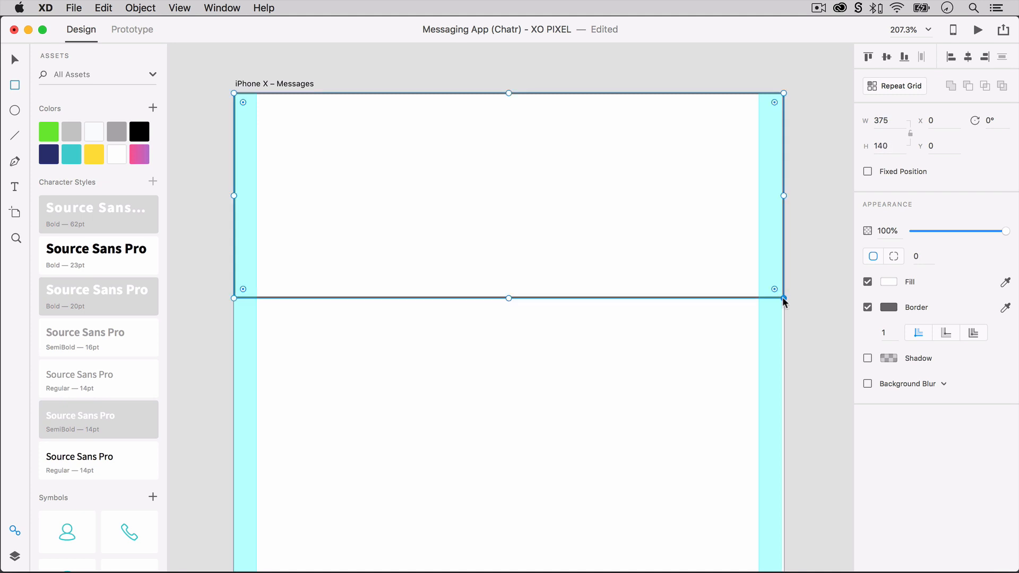
pyautogui.click(868, 307)
# Add a shadow to the header rectangle with Y offset -2, blur 20 and black at 8% opacity.
pyautogui.click(867, 332)
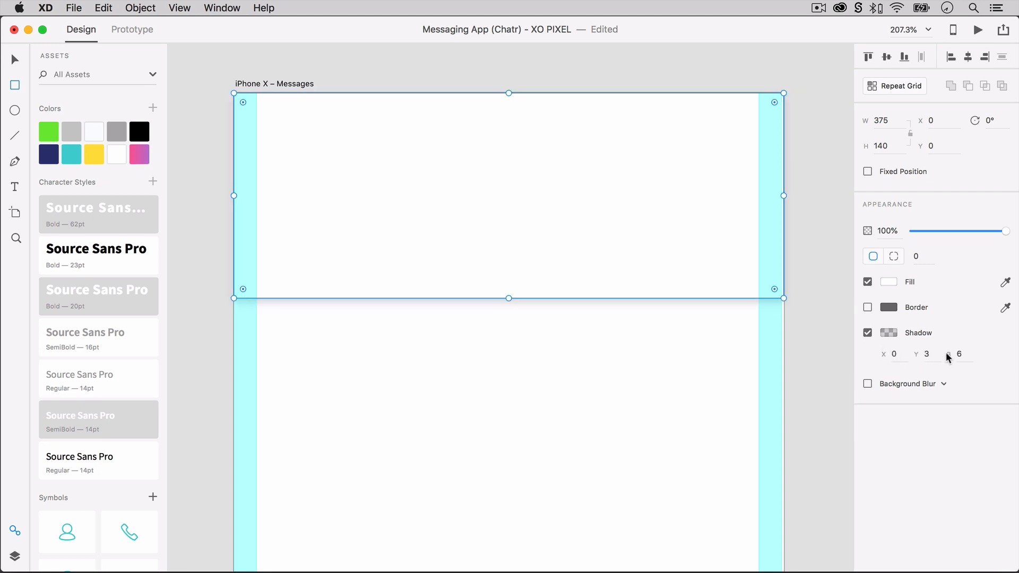
pyautogui.click(929, 353)
pyautogui.write('-2')
pyautogui.press('Return')
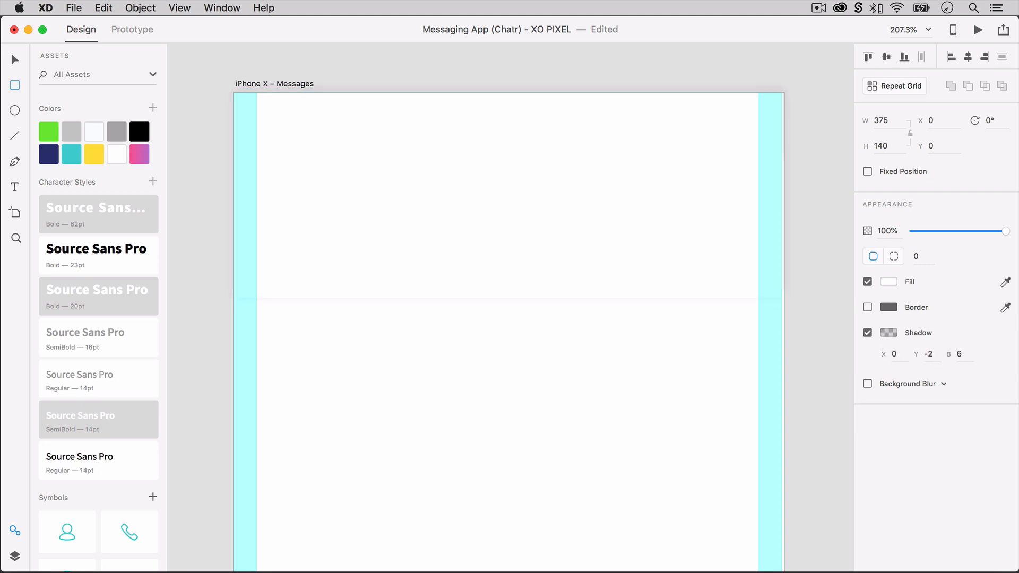
pyautogui.click(956, 353)
pyautogui.write('20')
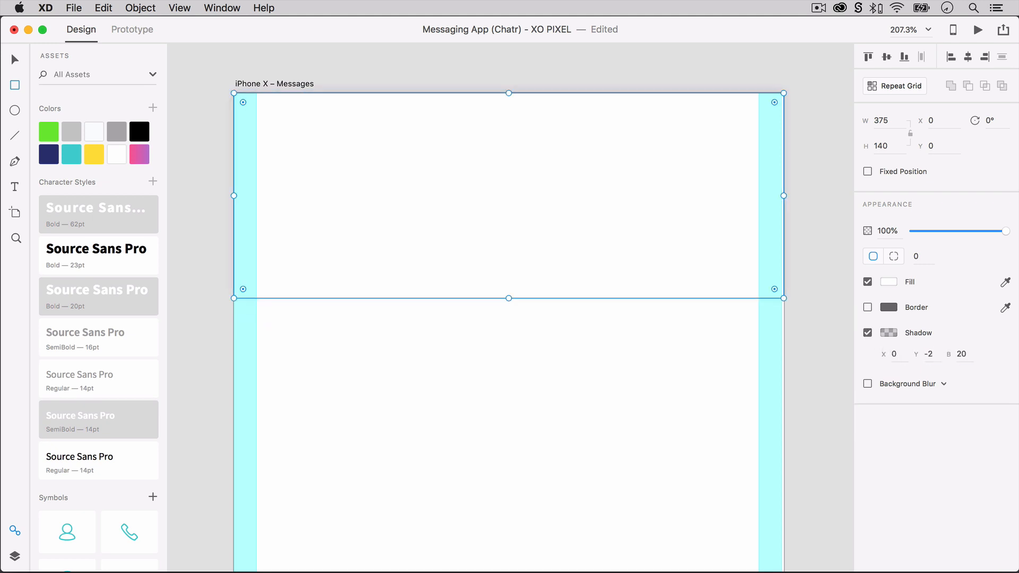
pyautogui.press('Return')
pyautogui.click(889, 333)
pyautogui.click(834, 381)
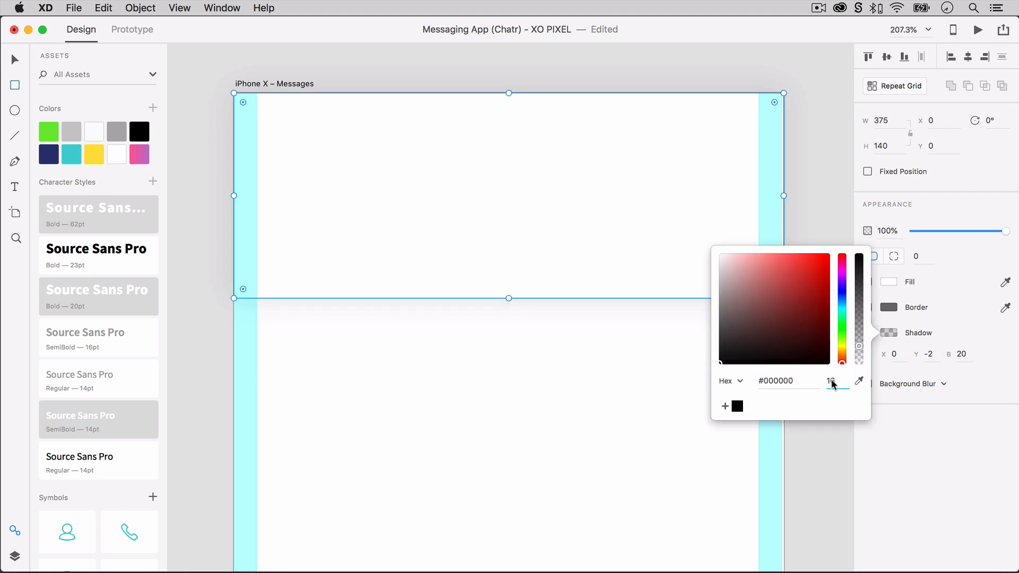
pyautogui.write('8')
pyautogui.press('Return')
pyautogui.click(922, 425)
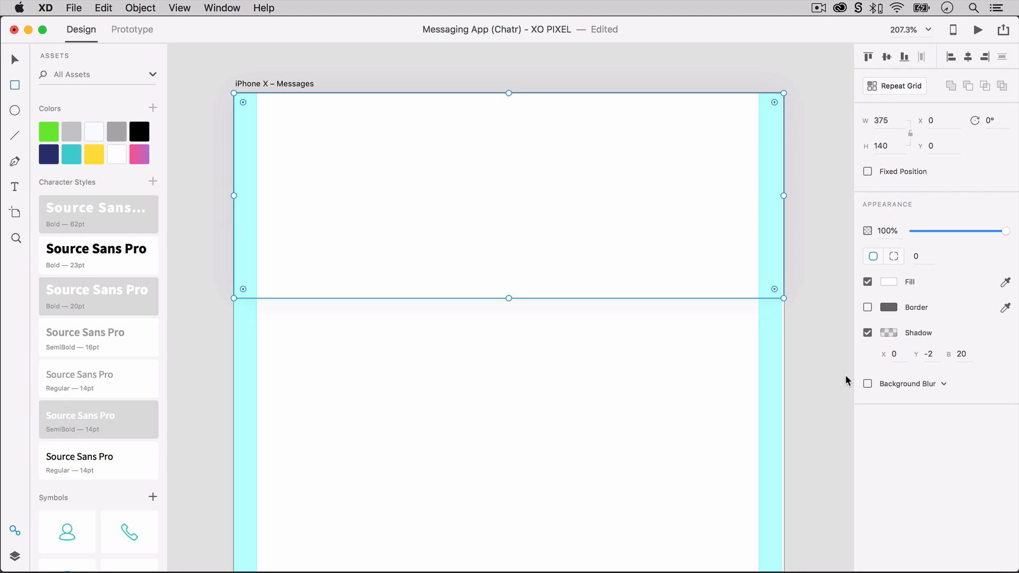
# Send the header rectangle to the back, behind the iPhone notch frame, and deselect it.
pyautogui.press('shift+super+bracketleft')
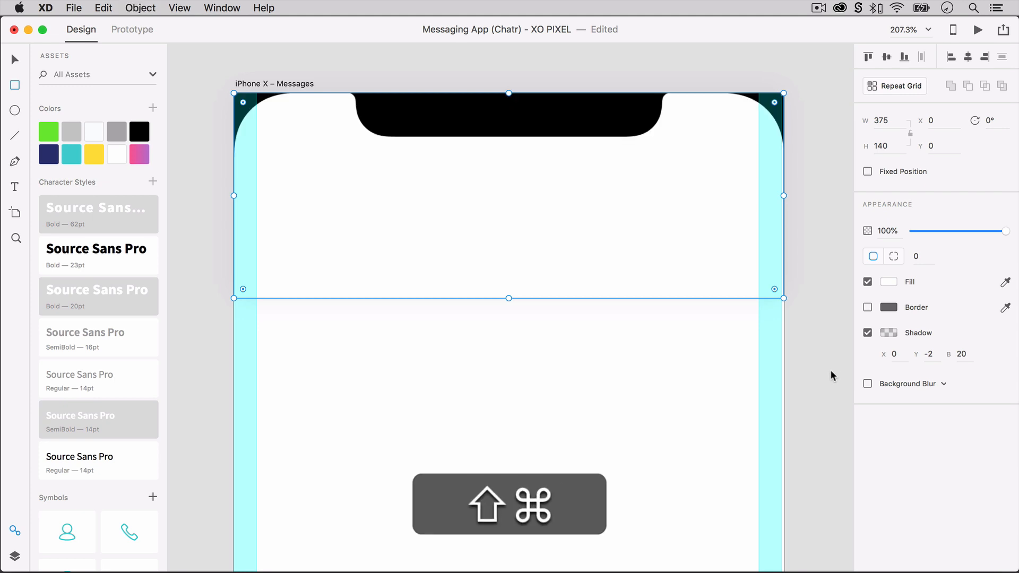
pyautogui.press('v')
pyautogui.click(830, 370)
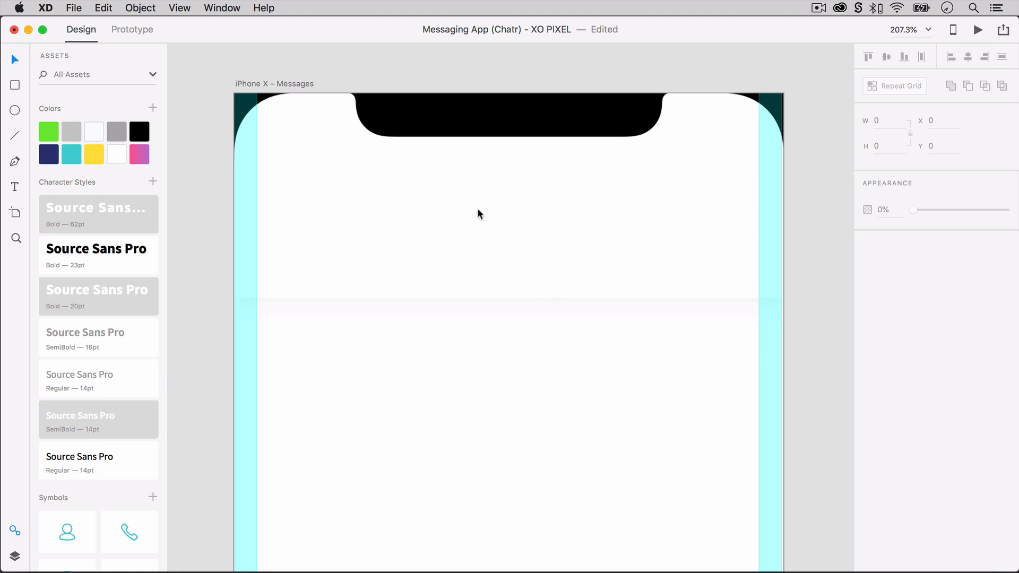
# Add a "Messages" text title to the header below the notch.
pyautogui.press('t')
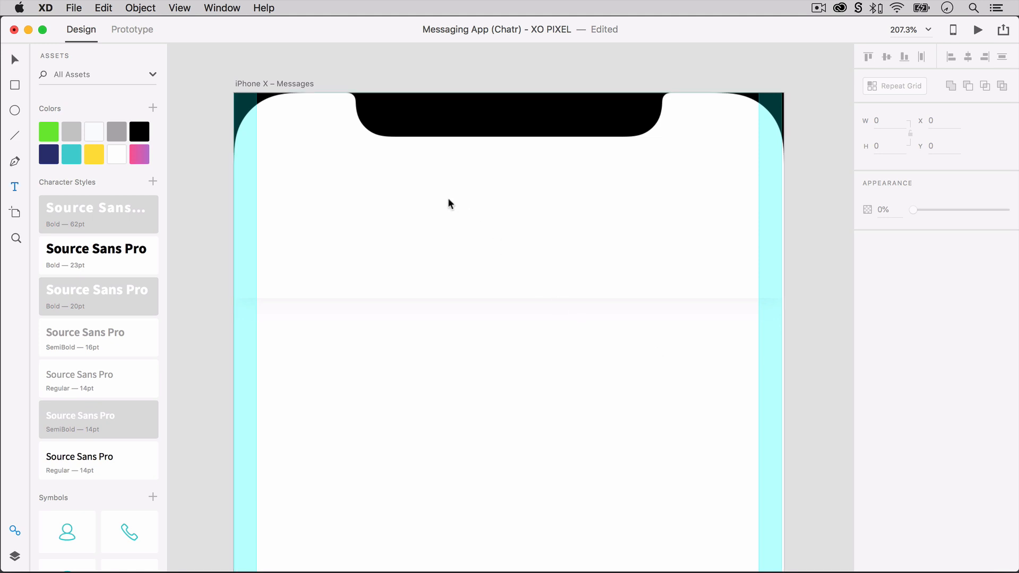
pyautogui.click(463, 177)
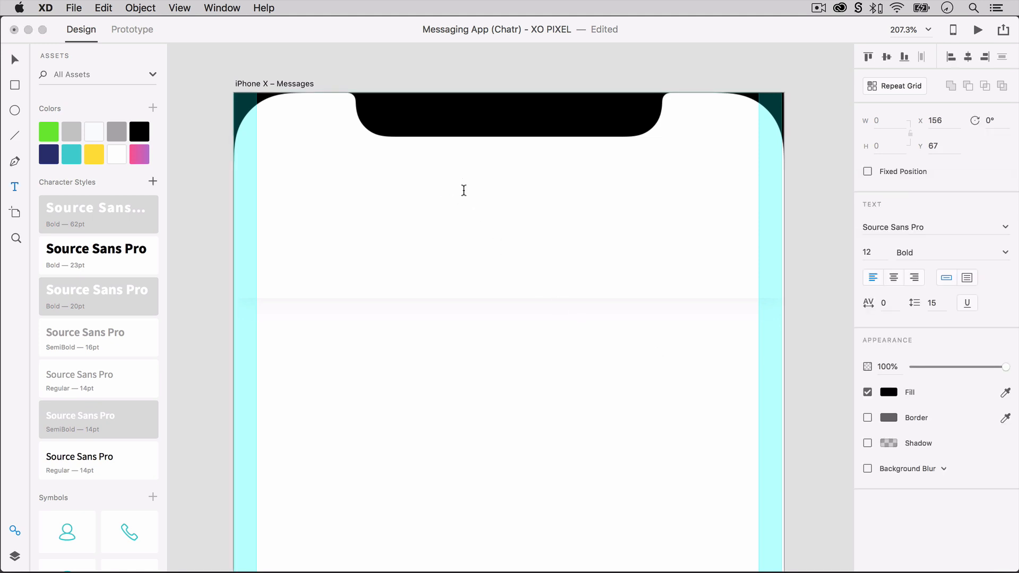
pyautogui.write('Messages')
pyautogui.press('Escape')
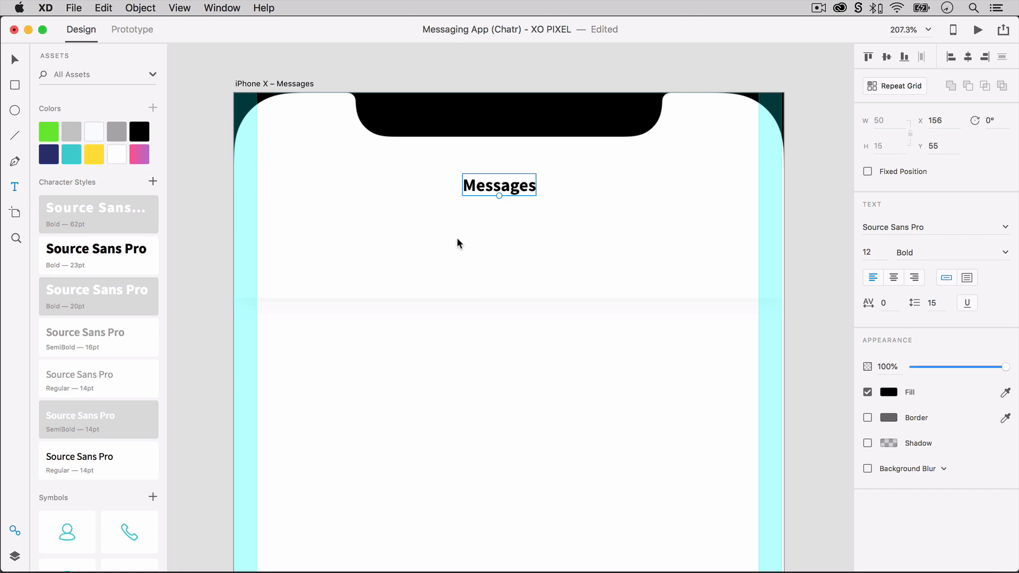
# Add two text labels, "Messages" and "Groups", side by side beneath the header title.
pyautogui.click(394, 231)
pyautogui.write('M')
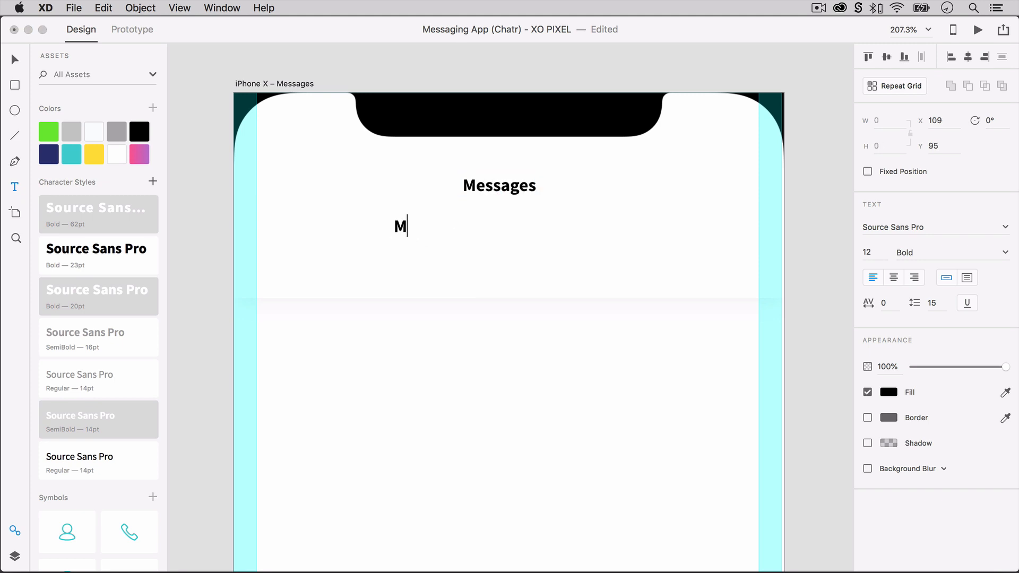
pyautogui.write('essages')
pyautogui.press('Escape')
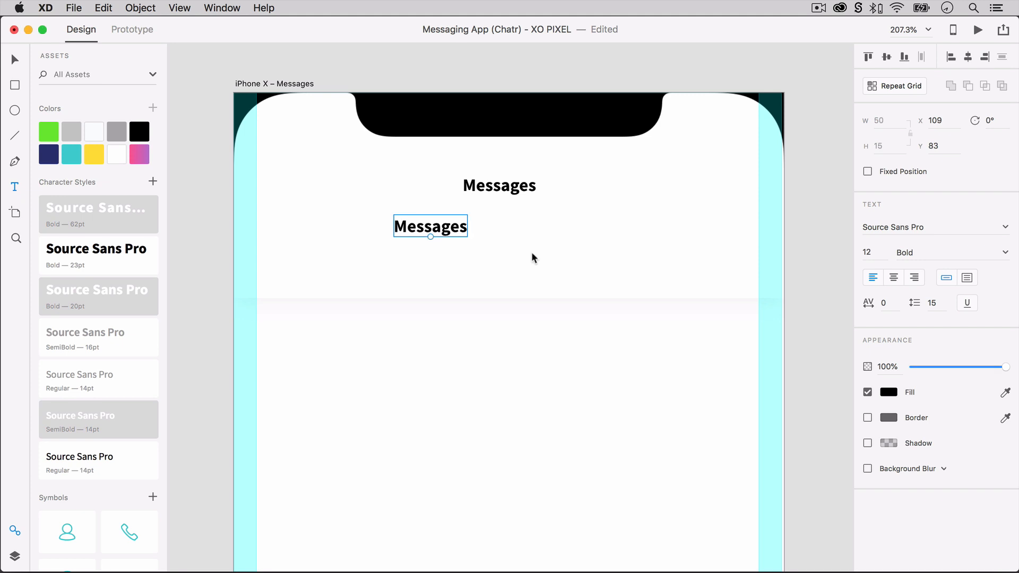
pyautogui.click(569, 225)
pyautogui.write('G')
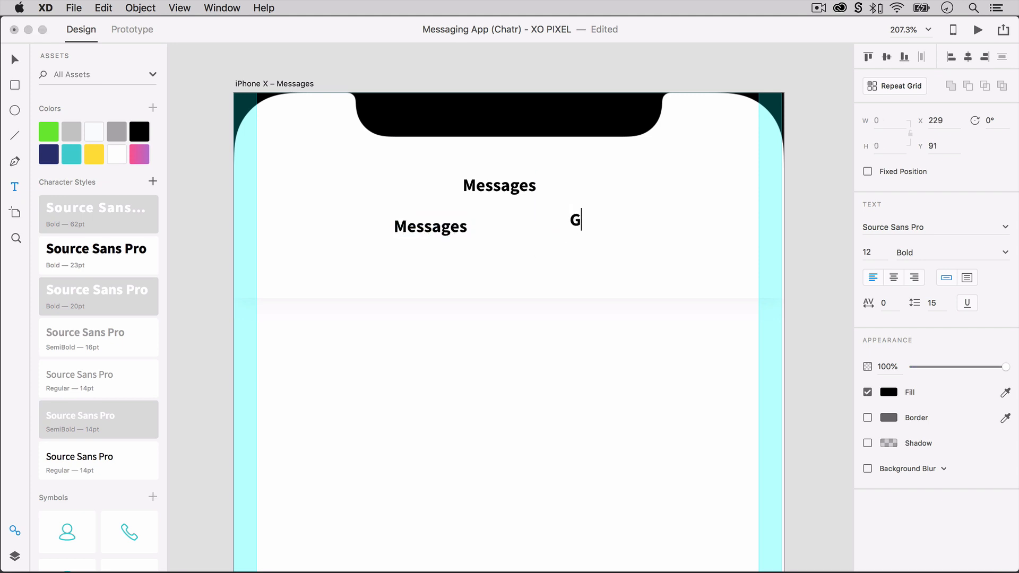
pyautogui.write('roups')
pyautogui.press('Escape')
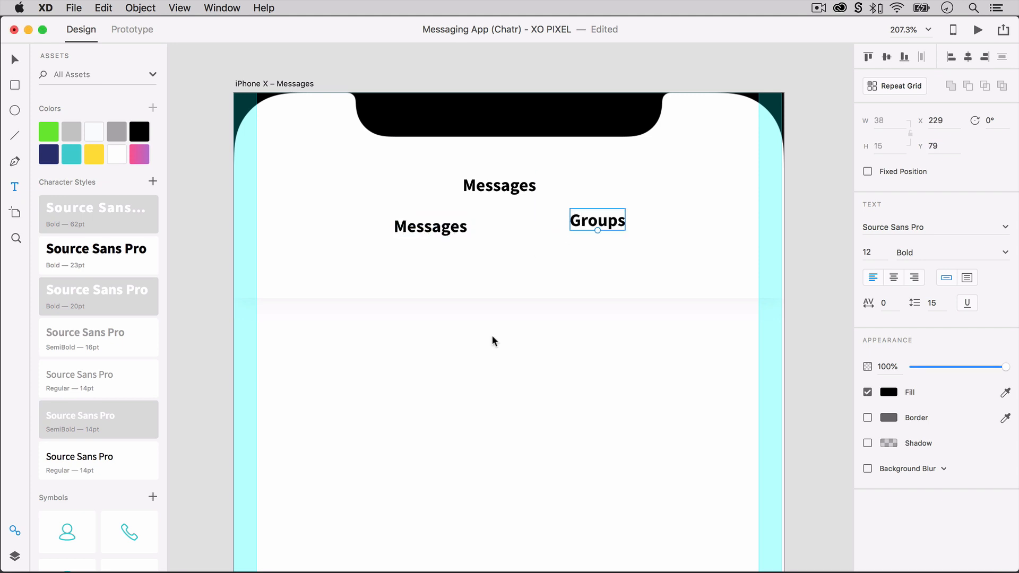
# Apply the black Source Sans Pro Bold 23pt character style to the "Messages" title and center it horizontally in the header.
pyautogui.press('v')
pyautogui.click(513, 191)
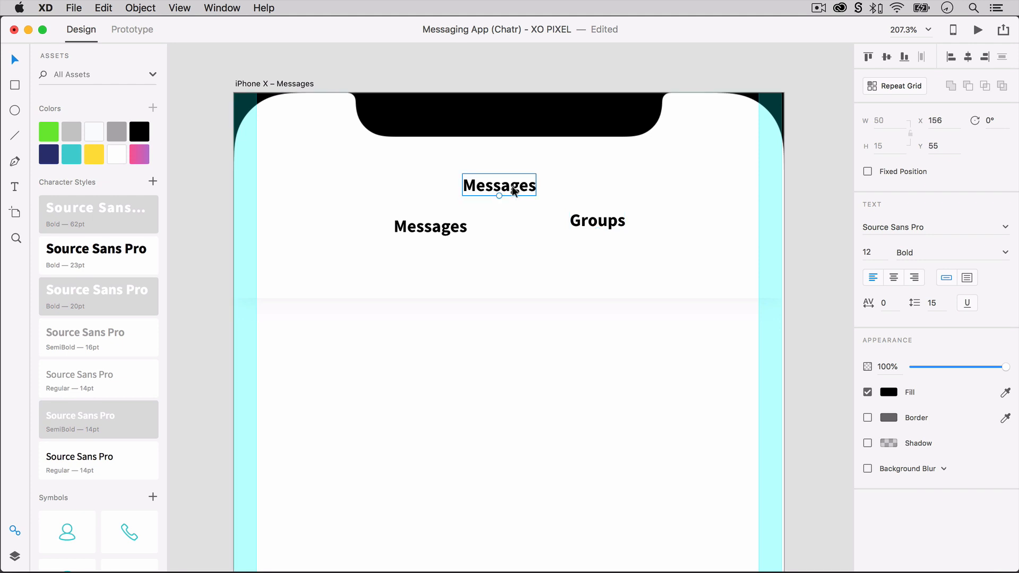
pyautogui.click(141, 253)
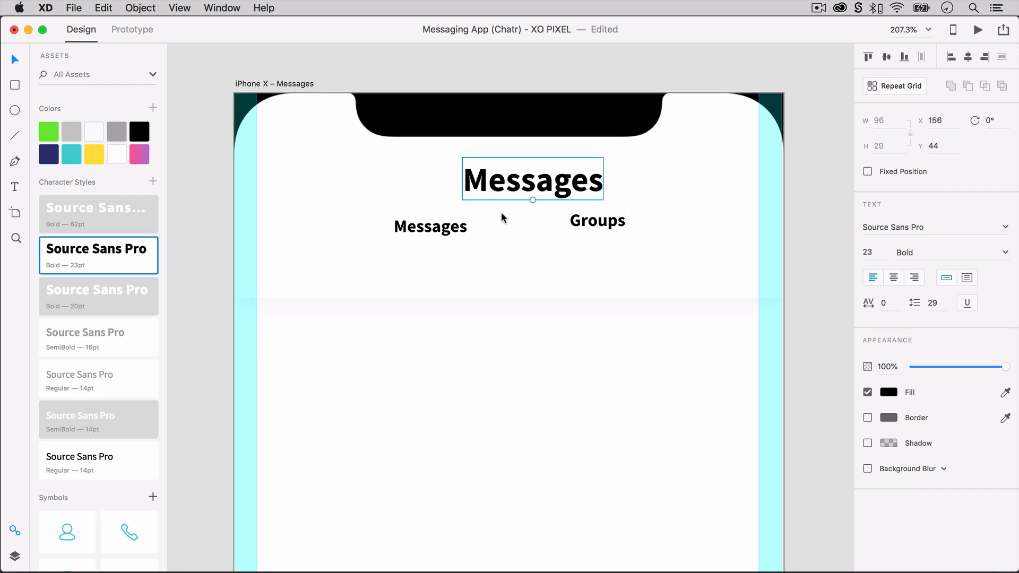
pyautogui.moveTo(546, 189); pyautogui.dragTo(525, 207)
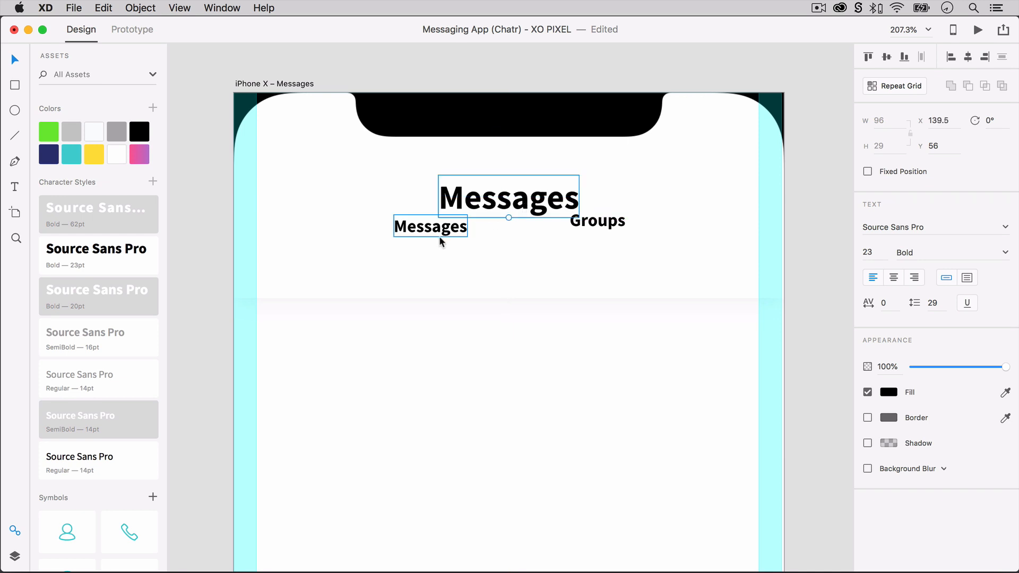
# Move the "Messages" and "Groups" labels below the title and apply the grey Source Sans Pro SemiBold 16pt character style to them.
pyautogui.click(441, 232)
pyautogui.keyDown('shift'); pyautogui.click(608, 229); pyautogui.keyUp('shift')
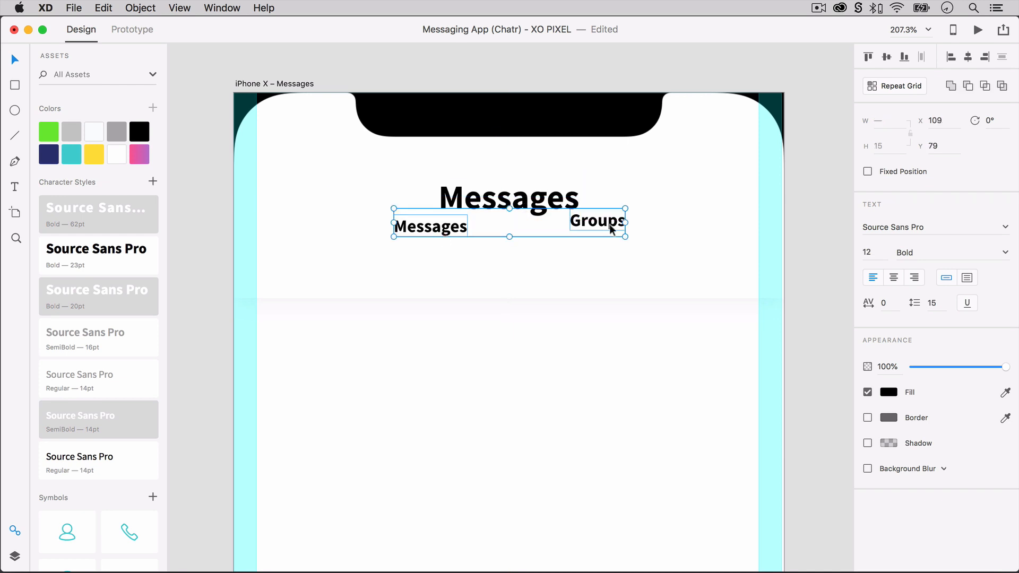
pyautogui.moveTo(609, 230); pyautogui.dragTo(608, 249)
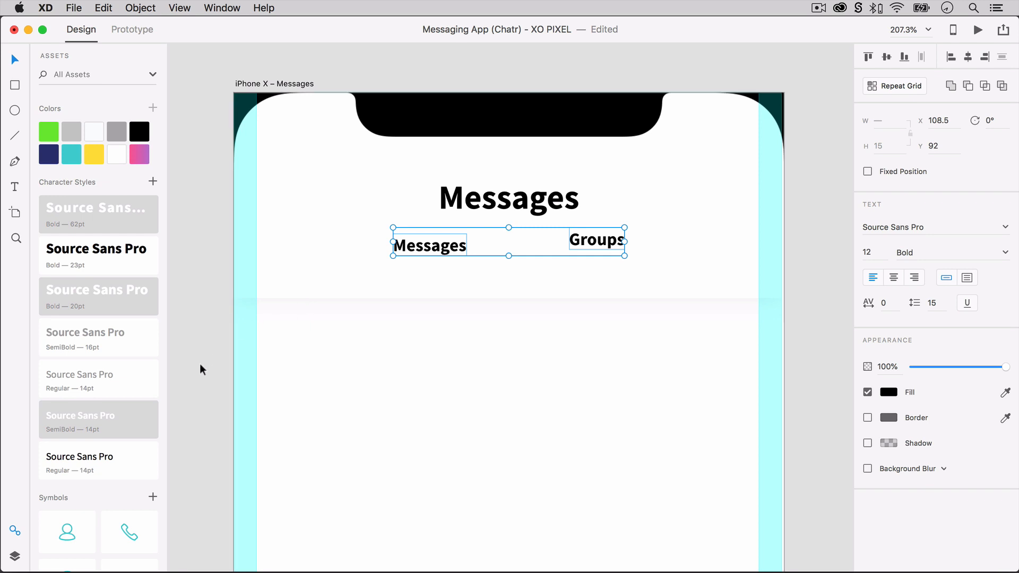
pyautogui.click(155, 350)
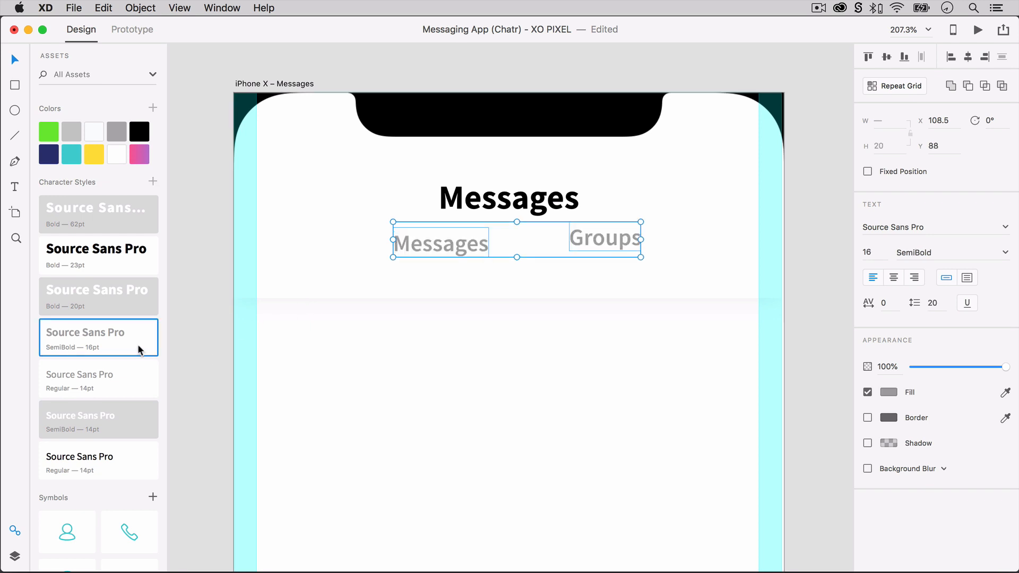
# Spread the "Messages" and "Groups" labels to opposite sides of the header and lower the centered title to Y 68.
pyautogui.click(383, 384)
pyautogui.moveTo(407, 240); pyautogui.dragTo(318, 257)
pyautogui.moveTo(626, 239); pyautogui.dragTo(702, 262)
pyautogui.moveTo(537, 213); pyautogui.dragTo(518, 227)
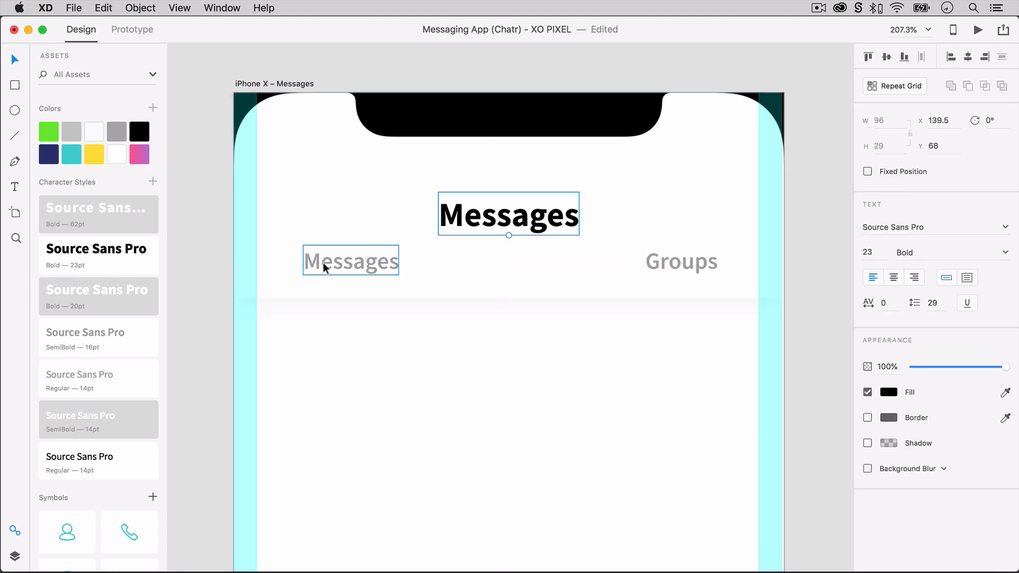
# Draw a horizontal line 187 wide along the left half of the header's lower edge with a yellow border of size 4.
pyautogui.click(496, 307)
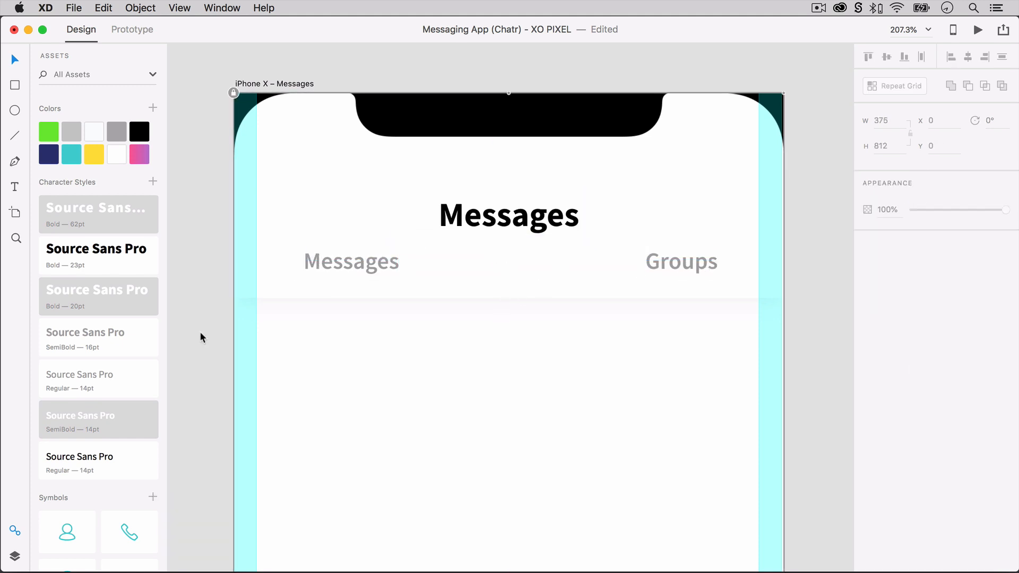
pyautogui.press('l')
pyautogui.moveTo(234, 298); pyautogui.dragTo(509, 298)
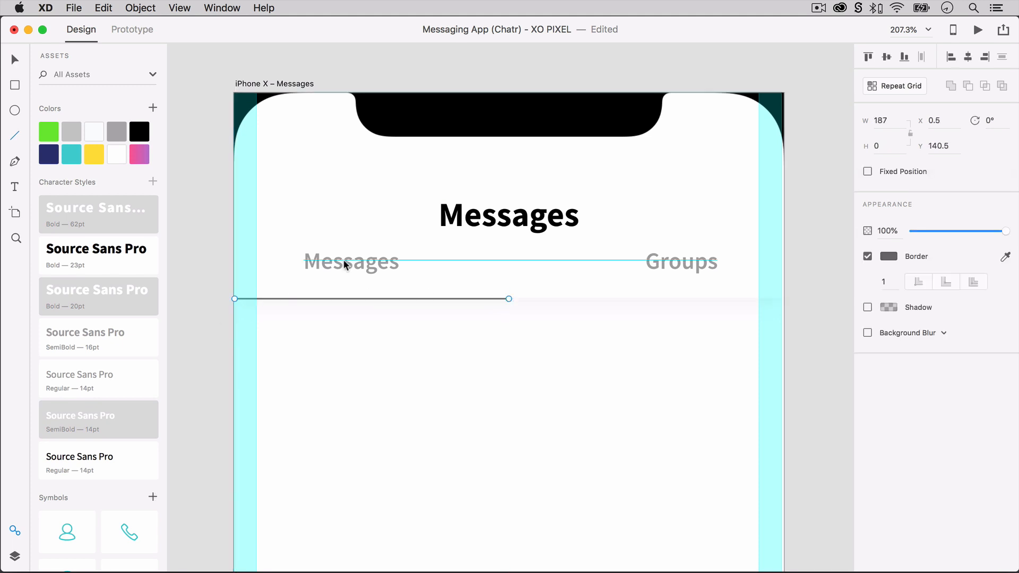
pyautogui.click(97, 157)
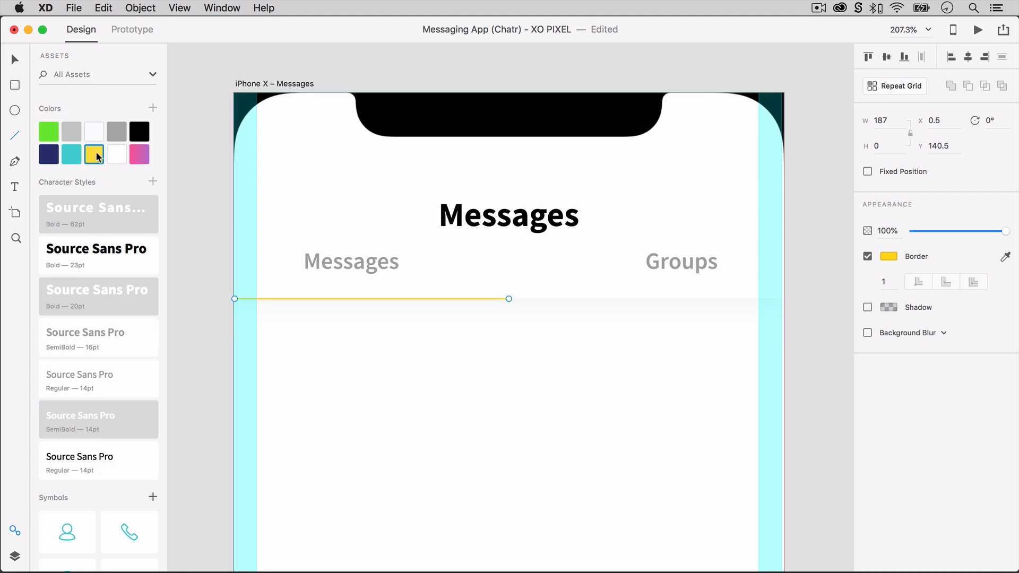
pyautogui.click(885, 281)
pyautogui.write('4')
pyautogui.press('Return')
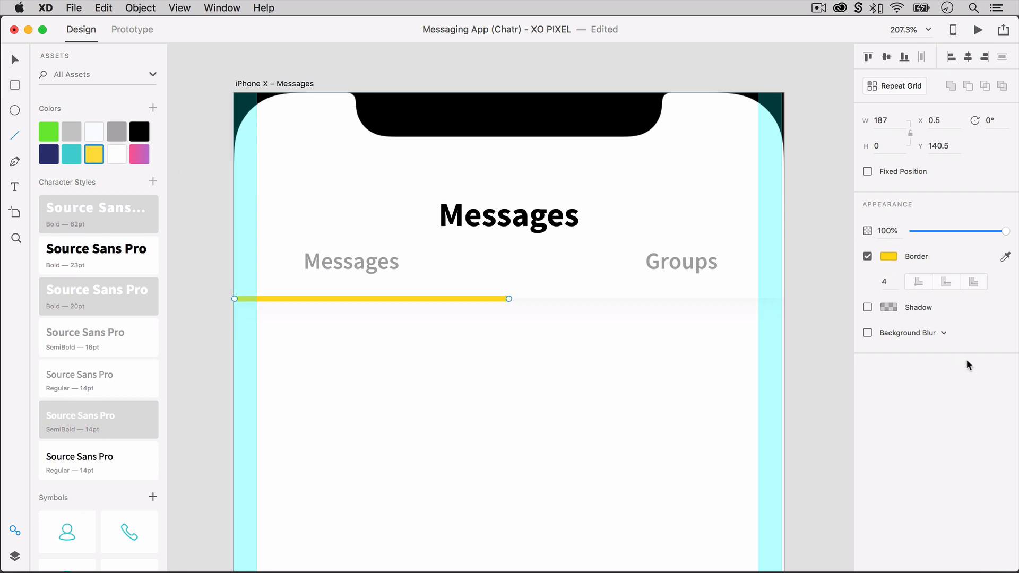
pyautogui.press('v')
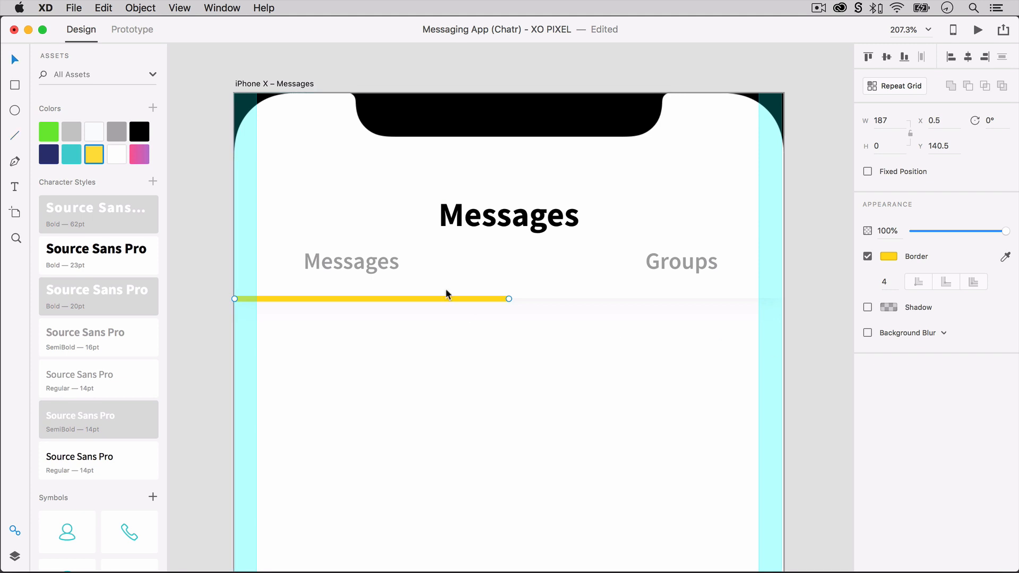
# Center the grey "Messages" label horizontally over the yellow line and lower it to Y 109.
pyautogui.click(386, 259)
pyautogui.keyDown('shift'); pyautogui.click(381, 298); pyautogui.keyUp('shift')
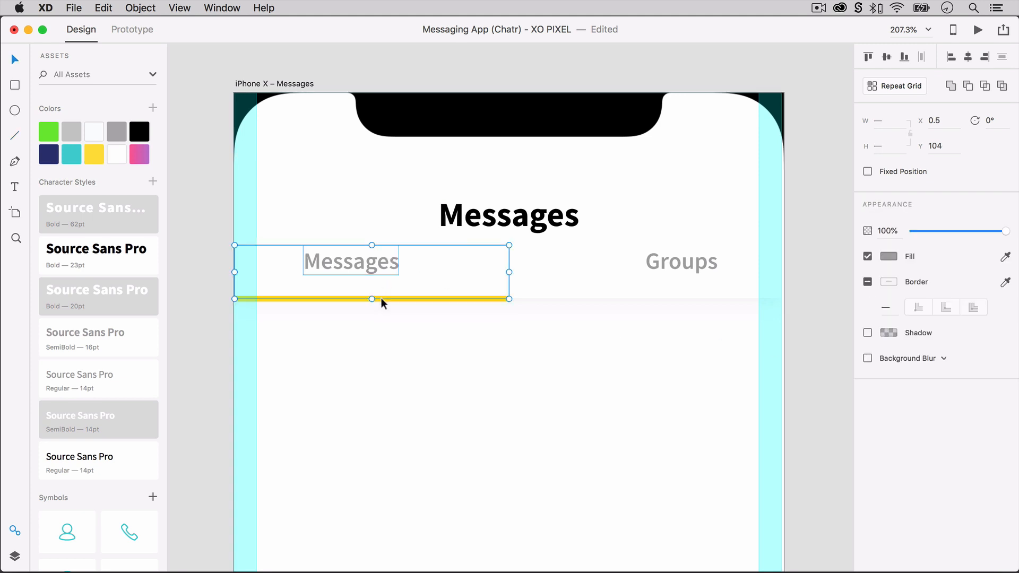
pyautogui.click(968, 57)
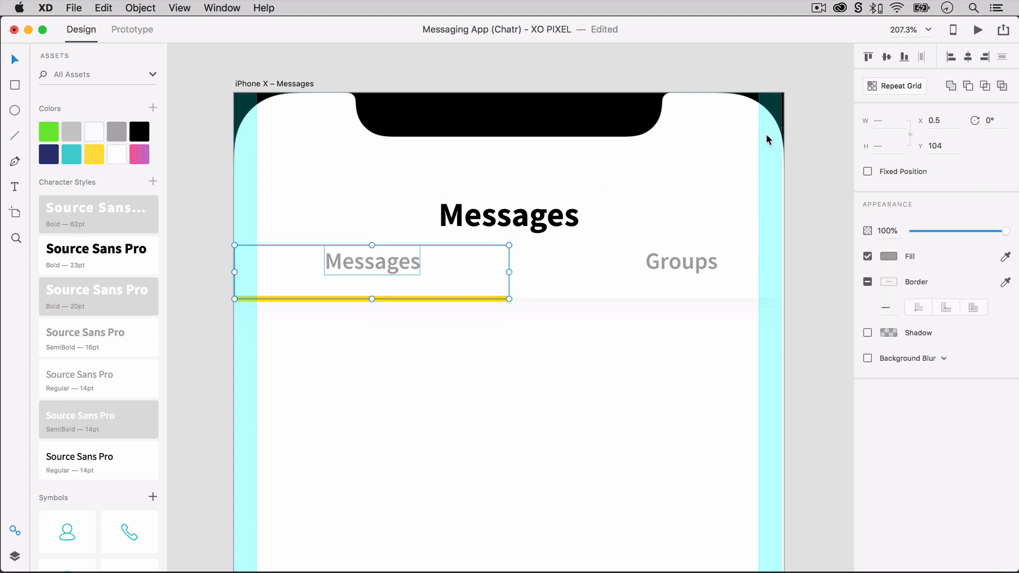
pyautogui.click(521, 330)
pyautogui.click(397, 262)
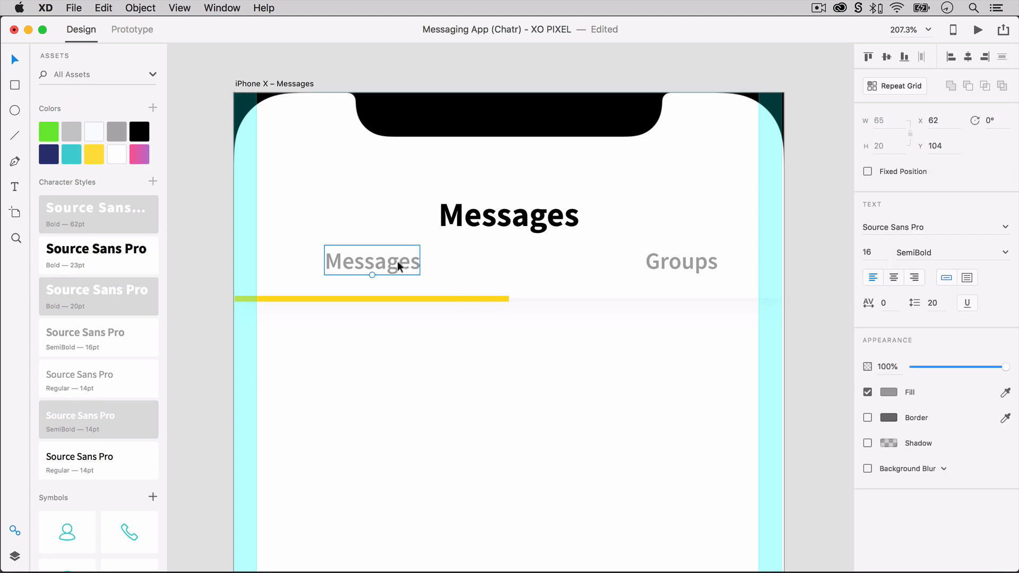
pyautogui.moveTo(397, 260); pyautogui.dragTo(397, 269)
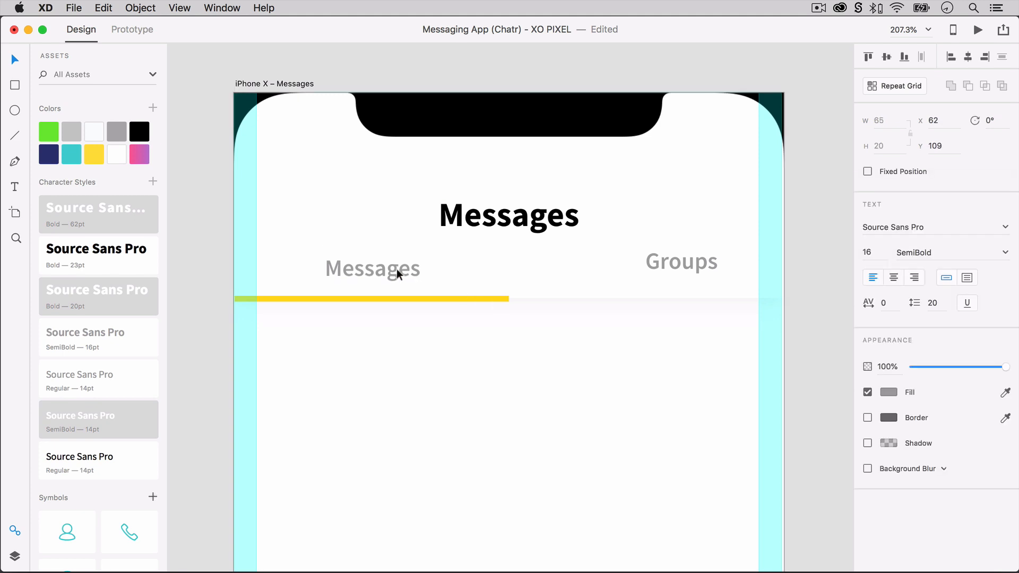
pyautogui.keyDown('shift'); pyautogui.click(401, 297); pyautogui.keyUp('shift')
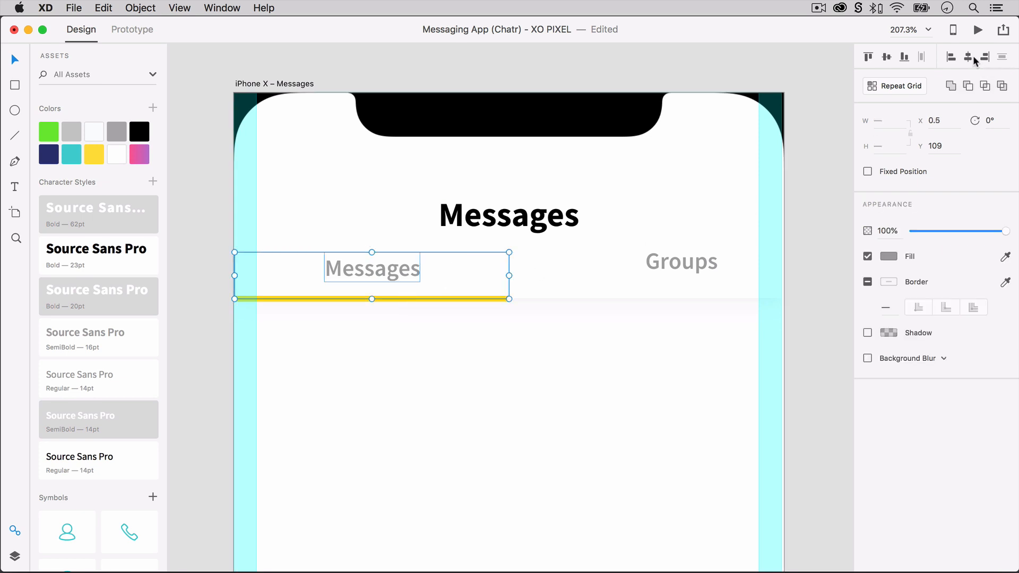
# Move the yellow line under the right half of the header and center the "Groups" label over it.
pyautogui.click(603, 302)
pyautogui.moveTo(432, 297); pyautogui.dragTo(708, 298)
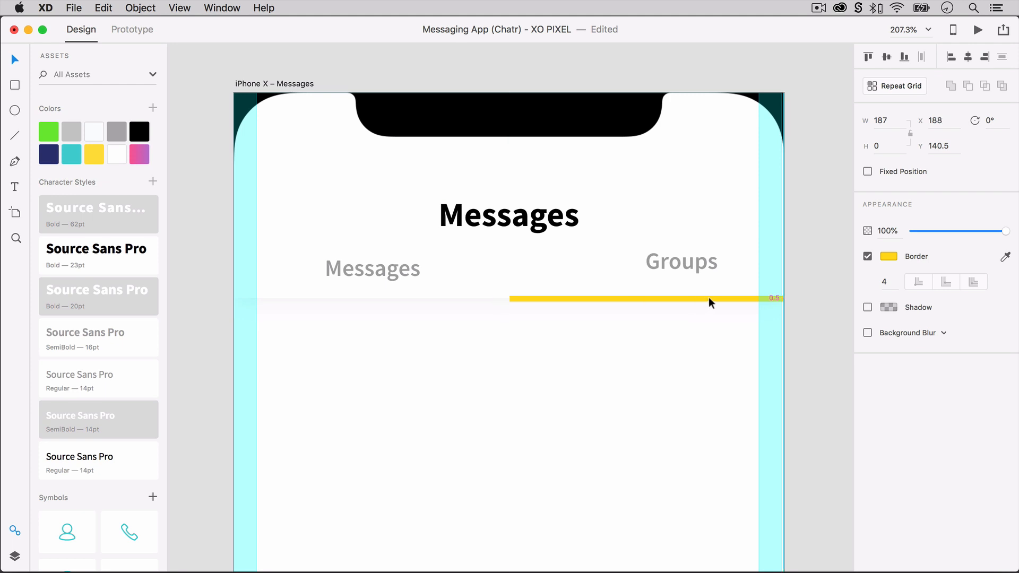
pyautogui.keyDown('shift'); pyautogui.click(703, 269); pyautogui.keyUp('shift')
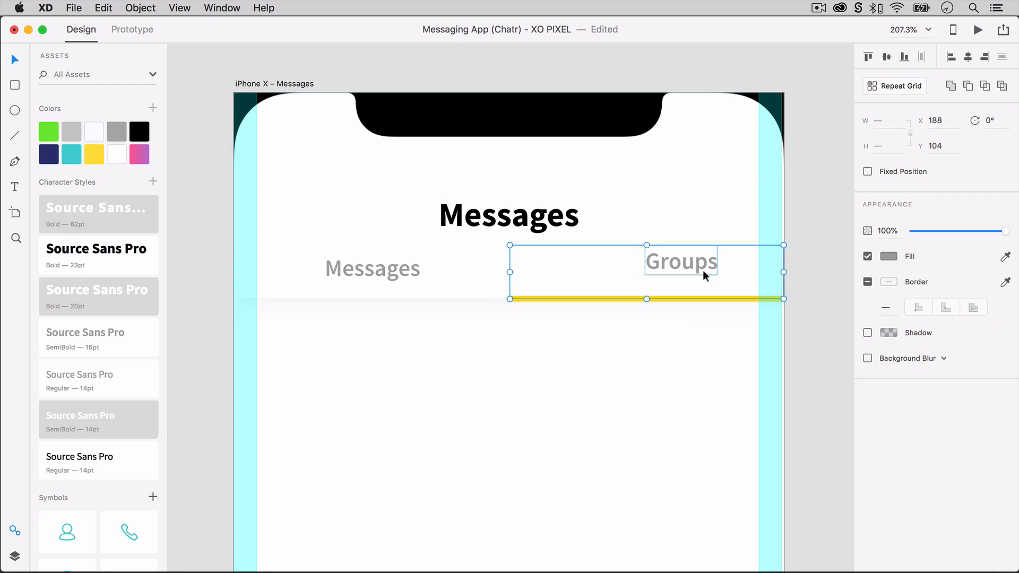
pyautogui.click(968, 57)
pyautogui.click(666, 358)
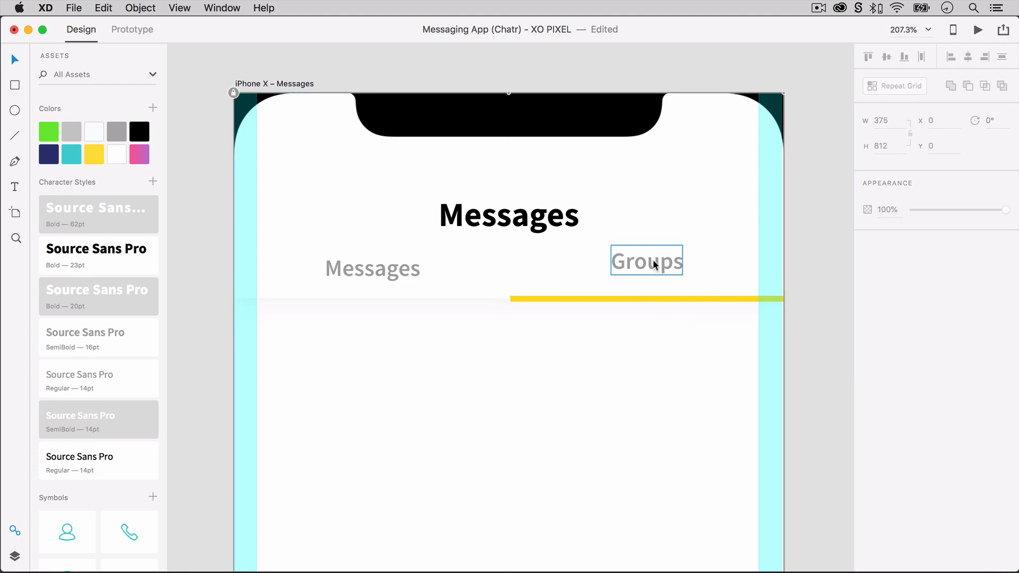
# Lower the "Groups" label level with the grey "Messages" label and return the yellow line to the header's left half.
pyautogui.moveTo(653, 259); pyautogui.dragTo(376, 299)
pyautogui.click(647, 317)
# Place the grey search symbol against the header's right margin guide and align it vertically with the "Messages" title.
pyautogui.click(478, 218)
pyautogui.scroll(-5, 106, 463)
pyautogui.moveTo(66, 494); pyautogui.dragTo(750, 218)
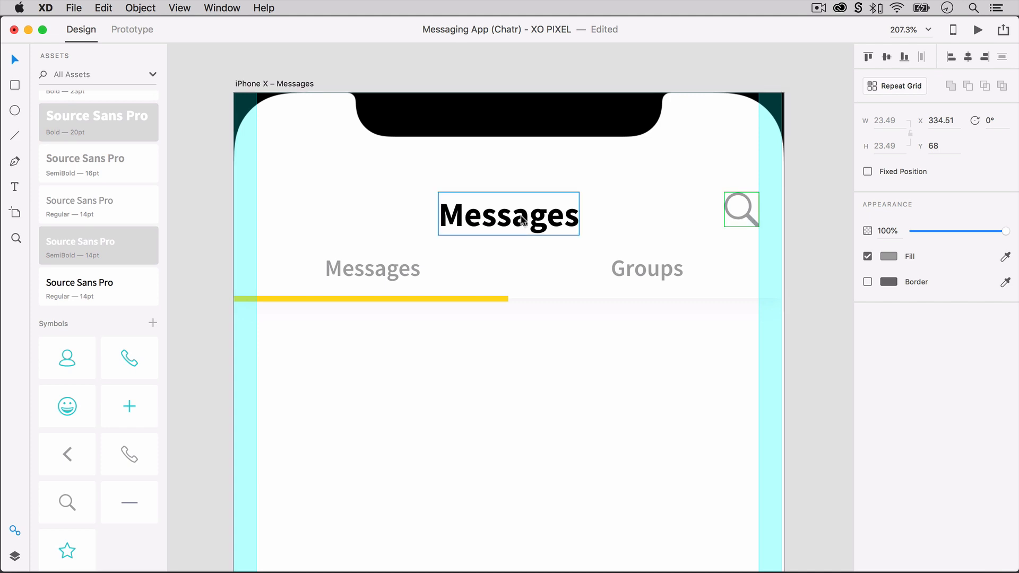
pyautogui.keyDown('shift'); pyautogui.click(523, 220); pyautogui.keyUp('shift')
pyautogui.click(886, 57)
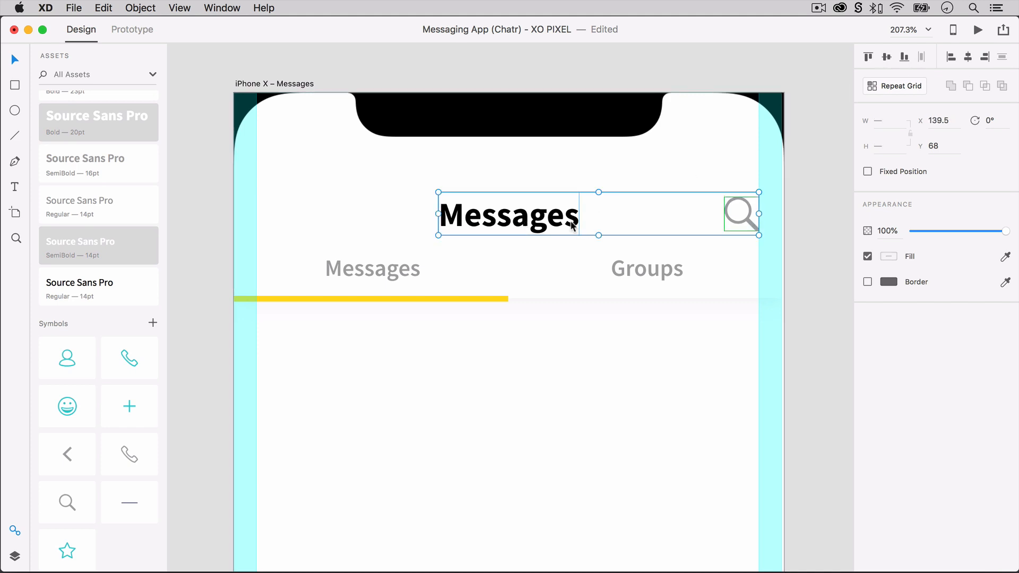
pyautogui.moveTo(572, 226); pyautogui.dragTo(558, 213)
pyautogui.click(545, 388)
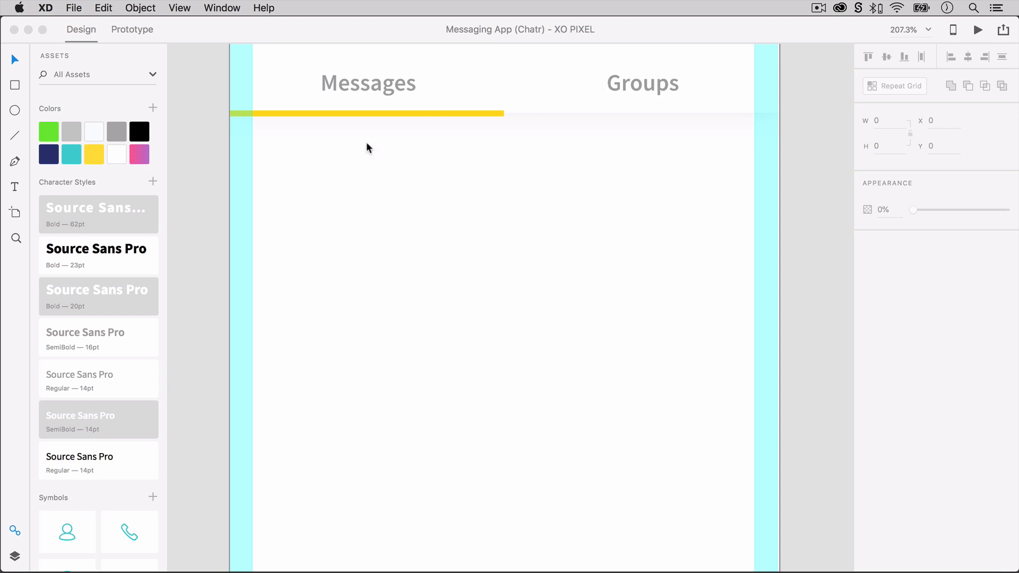
# Add an "Active" heading at the left margin below the header, set it to 18 pt Bold and position it at Y 171.
pyautogui.press('t')
pyautogui.click(255, 166)
pyautogui.write('Active')
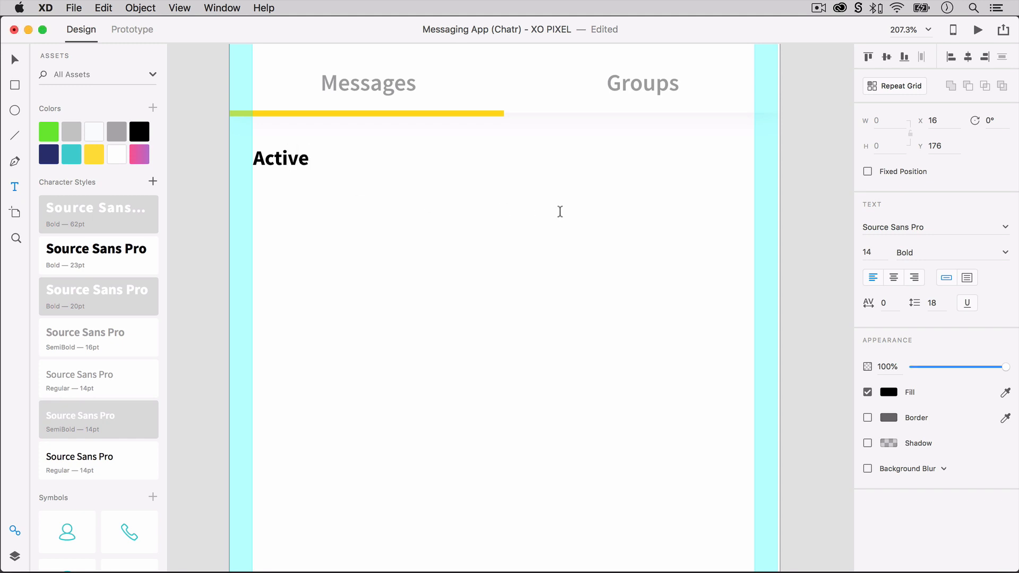
pyautogui.press('Escape')
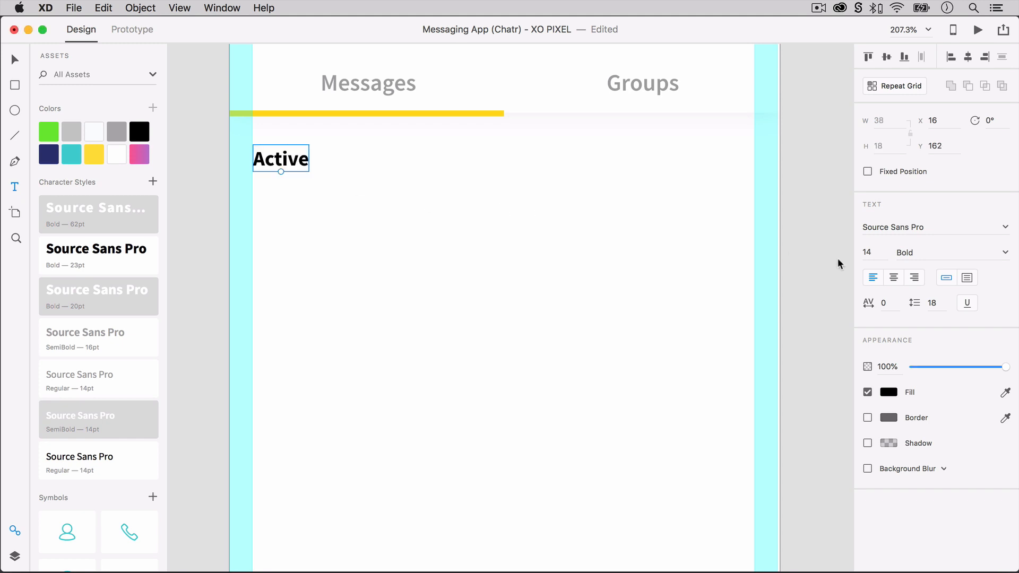
pyautogui.click(870, 252)
pyautogui.write('18')
pyautogui.press('Return')
pyautogui.click(294, 179)
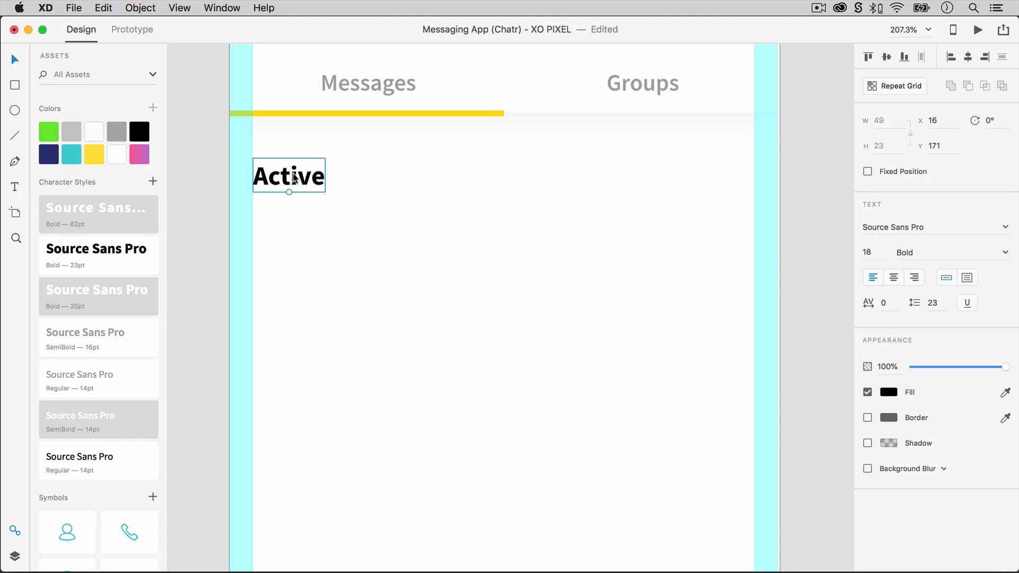
pyautogui.click(308, 226)
# Draw a 50 by 50 circle at the left margin beneath the "Active" heading.
pyautogui.press('e')
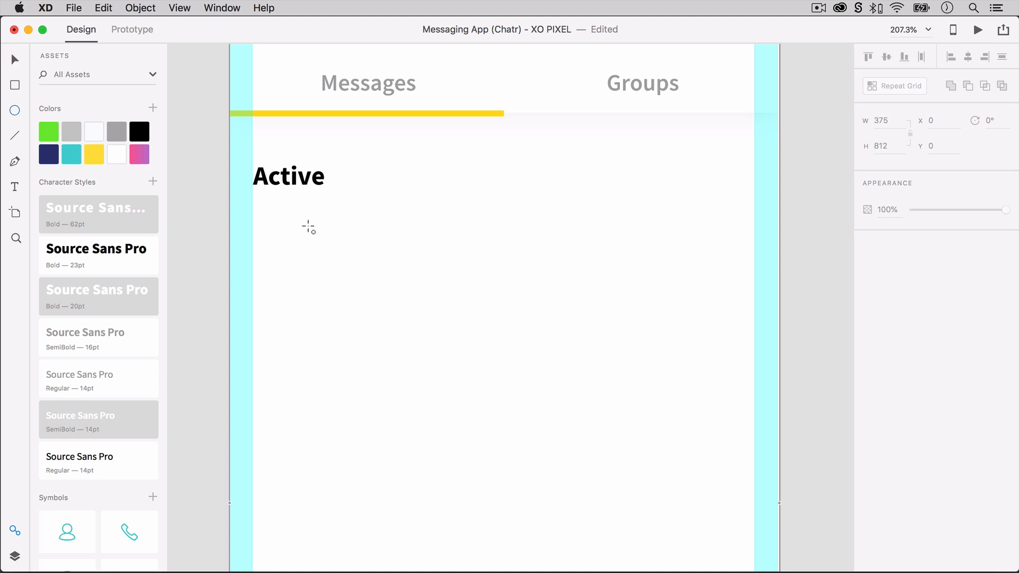
pyautogui.moveTo(253, 215); pyautogui.dragTo(331, 291)
pyautogui.click(892, 119)
pyautogui.write('50')
pyautogui.press('Return')
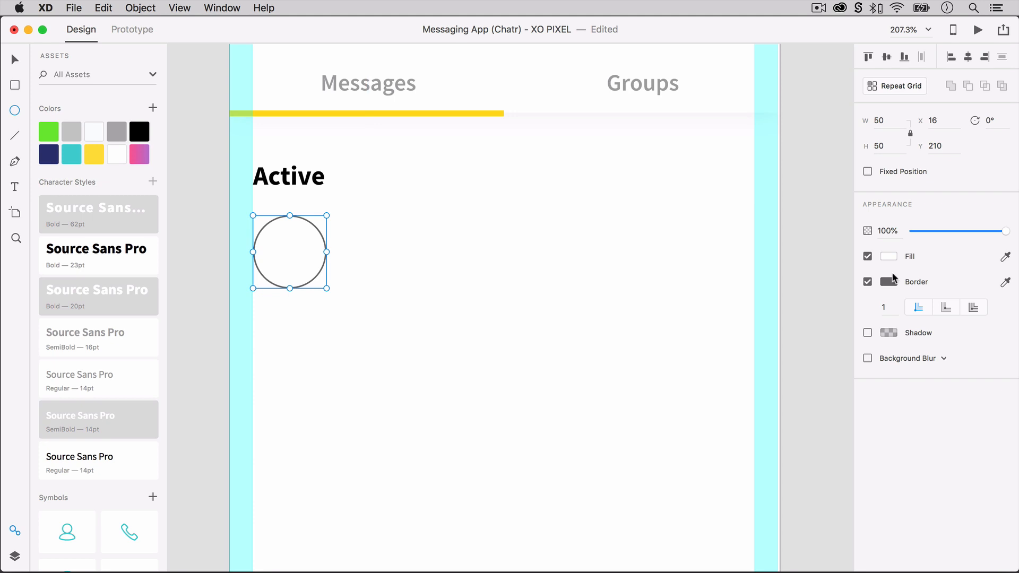
# Give the circle a teal border of size 3 and raise it to Y 207, 13 below the "Active" heading.
pyautogui.click(1005, 282)
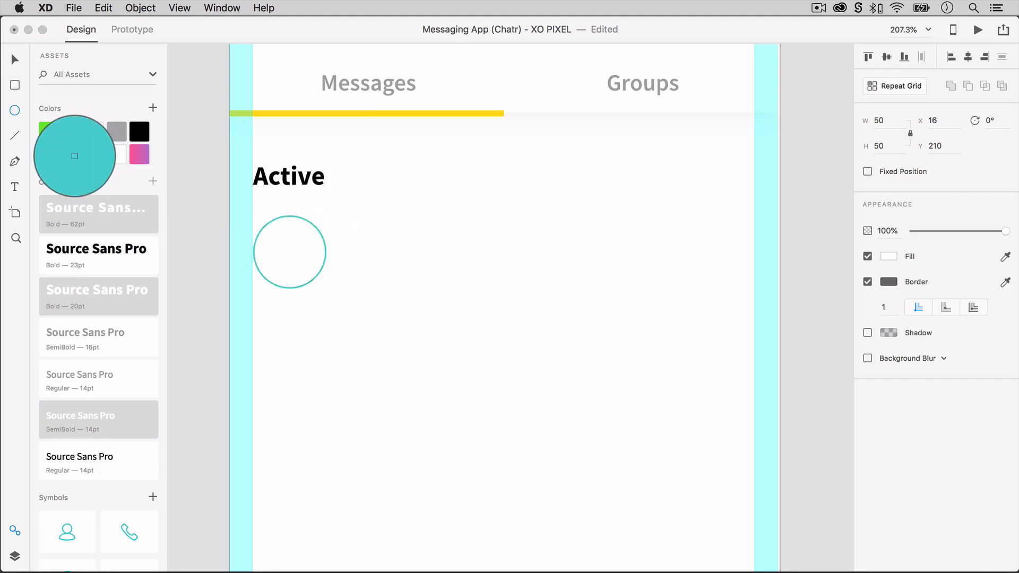
pyautogui.click(71, 154)
pyautogui.click(884, 307)
pyautogui.write('3')
pyautogui.press('Return')
pyautogui.press('v')
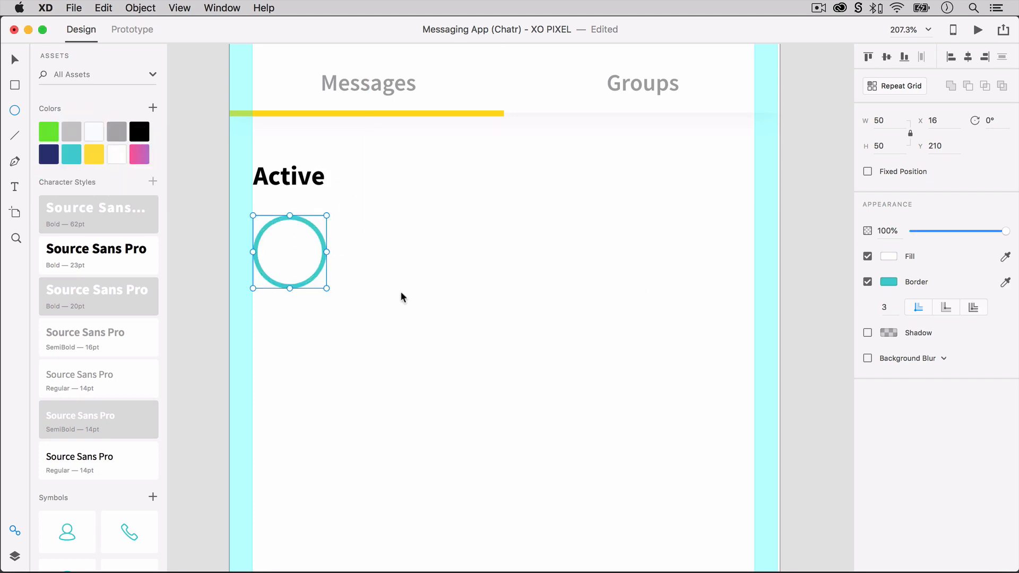
pyautogui.press('alt')
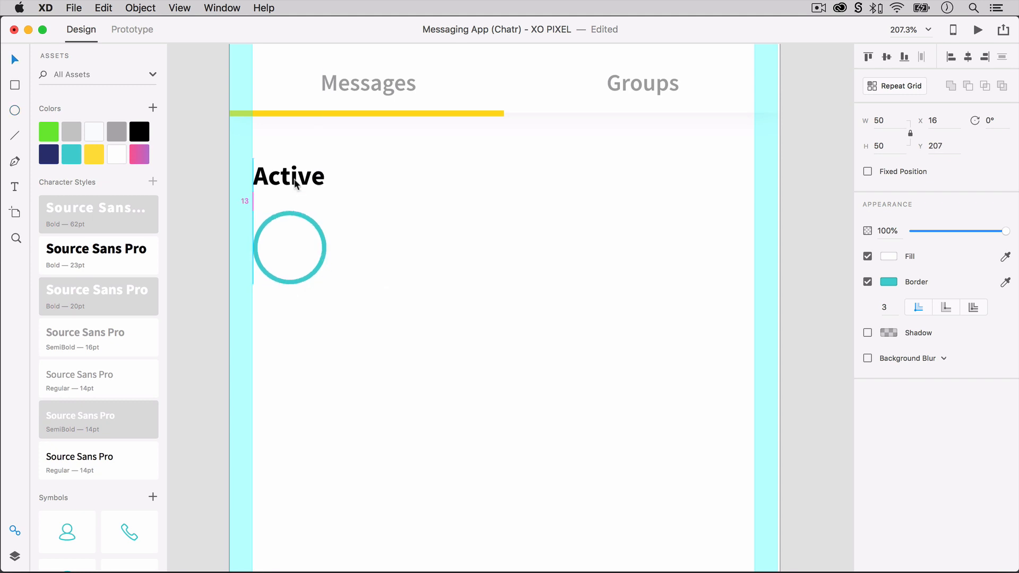
# Duplicate the circle to the right margin at X 308, remove its fill and set its opacity to 30%.
pyautogui.moveTo(323, 260); pyautogui.dragTo(751, 249)
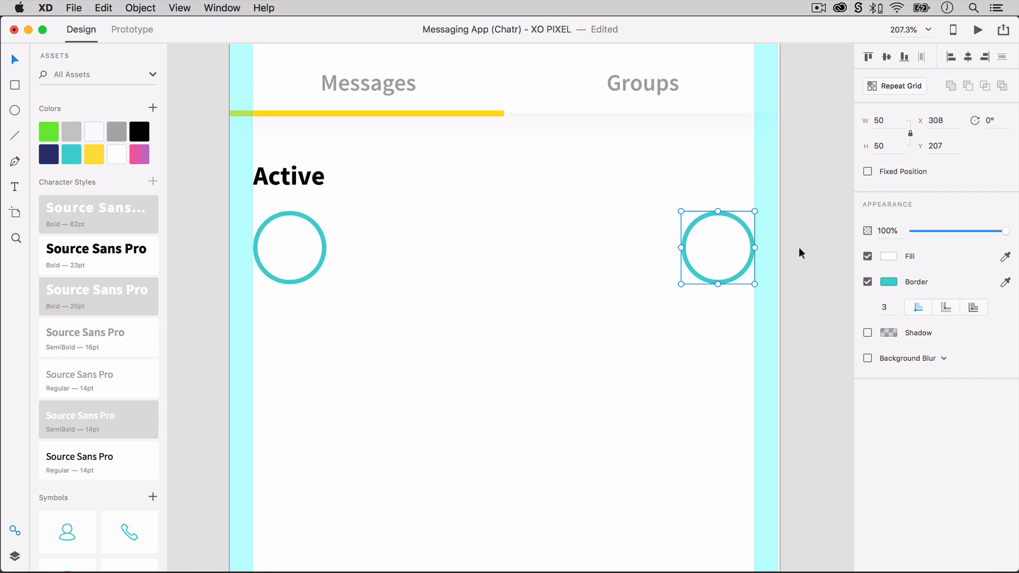
pyautogui.click(867, 257)
pyautogui.press('3')
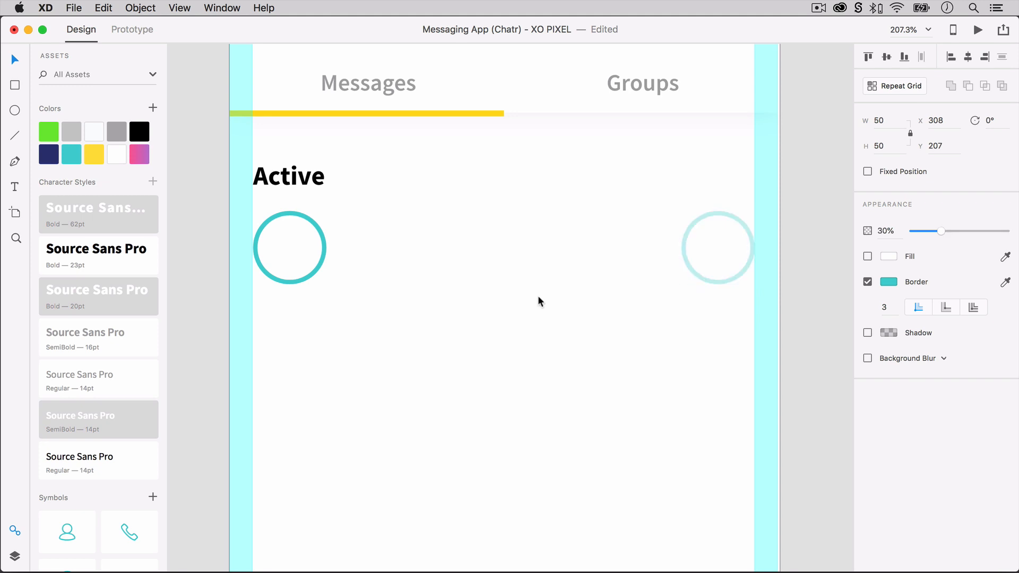
# Place the teal plus symbol in the center of the faded circle at the right margin.
pyautogui.scroll(-3, 105, 372)
pyautogui.moveTo(121, 395); pyautogui.dragTo(716, 249)
pyautogui.click(665, 269)
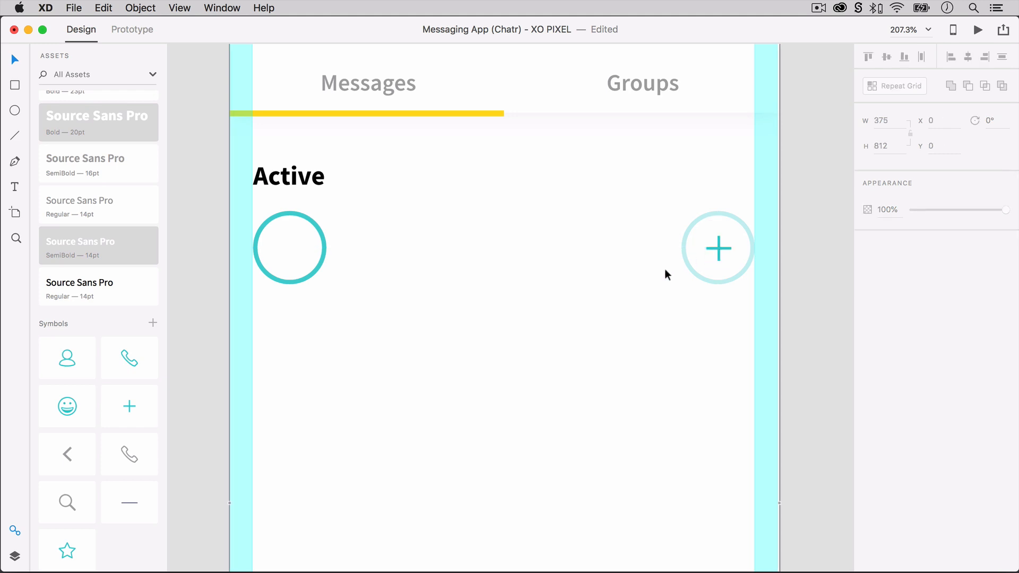
# Turn the left circle into a Repeat Grid of four circles in a row and tighten the spacing between them.
pyautogui.click(323, 263)
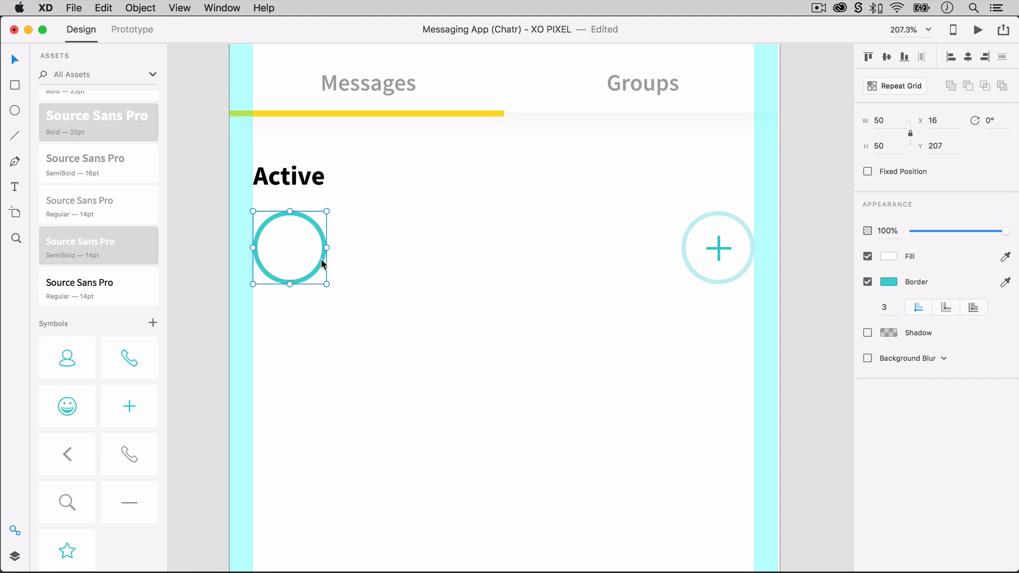
pyautogui.press('super+r')
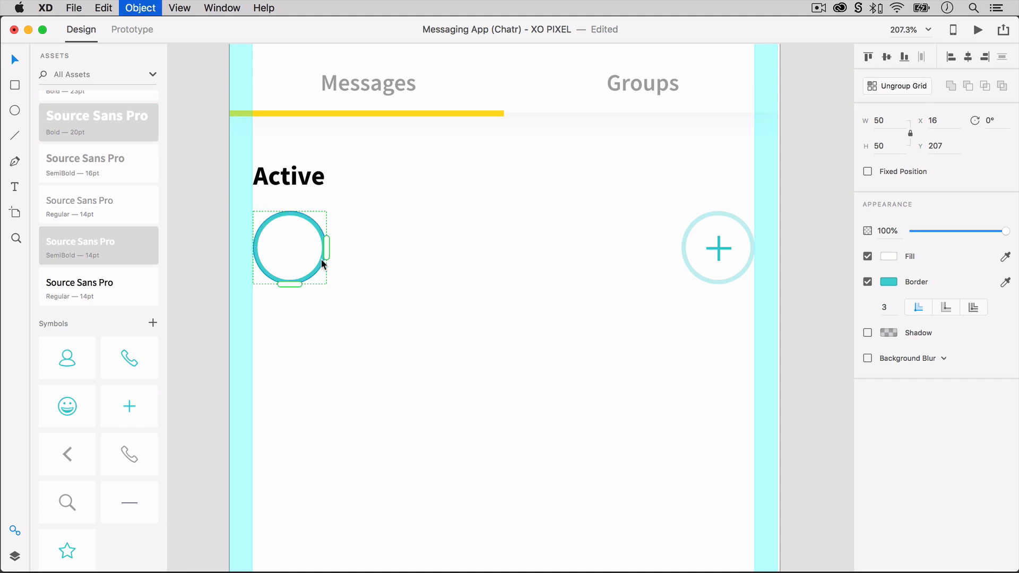
pyautogui.moveTo(329, 251); pyautogui.dragTo(641, 252)
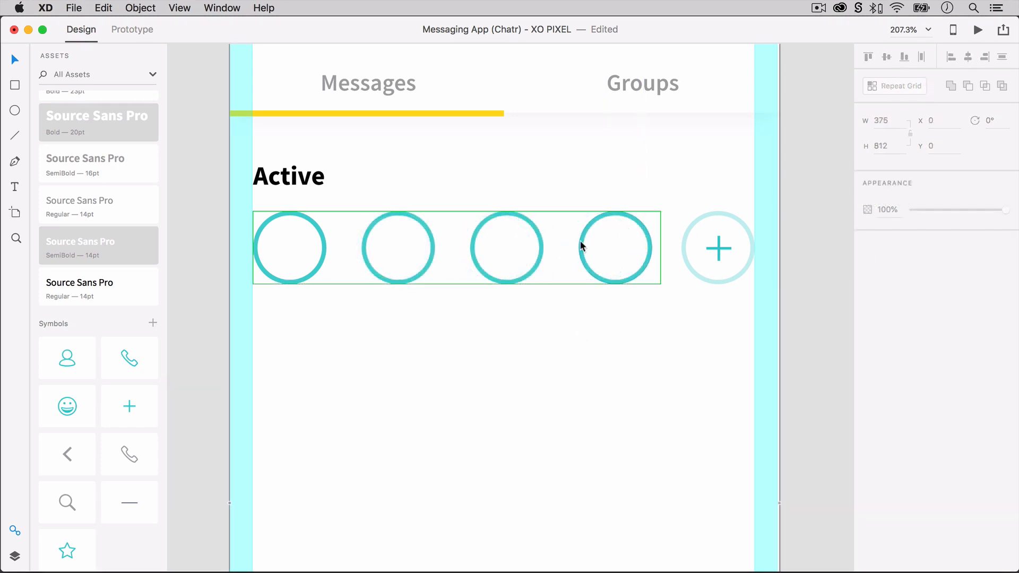
pyautogui.moveTo(571, 248); pyautogui.dragTo(560, 249)
pyautogui.click(575, 360)
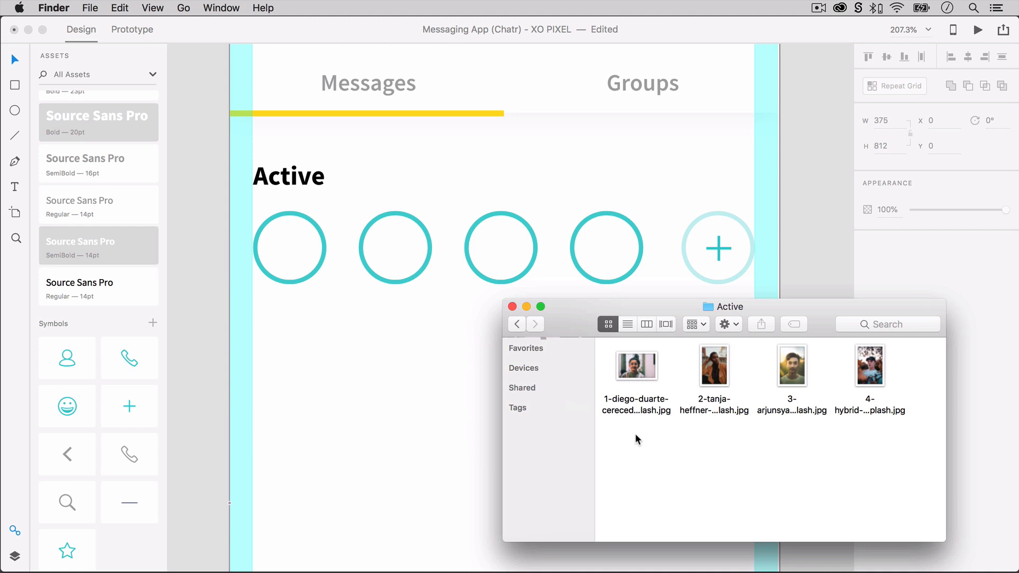
# Fill the four grid circles with the four photos from the Finder's Active folder and save the document.
pyautogui.moveTo(635, 433); pyautogui.dragTo(291, 249)
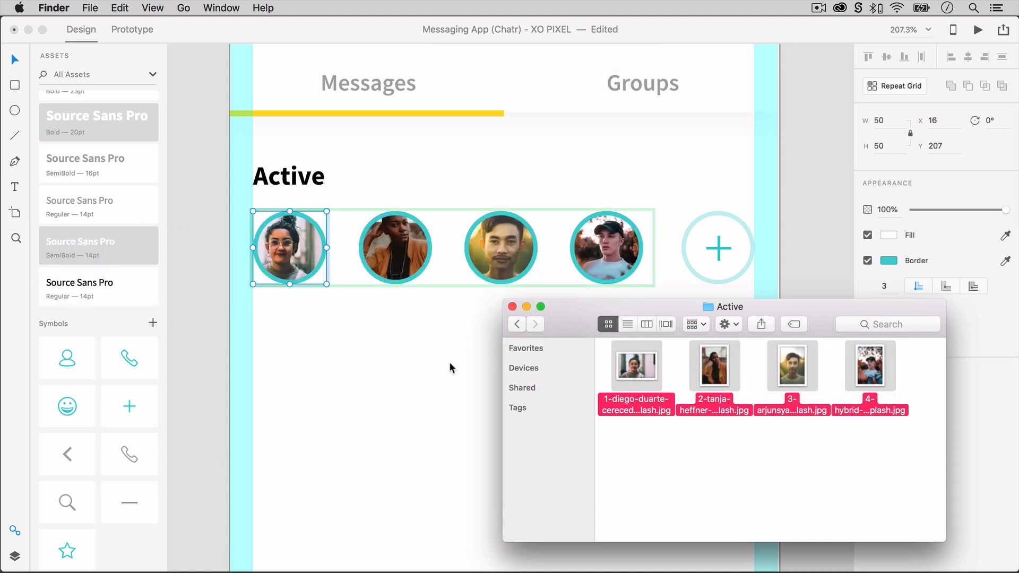
pyautogui.click(795, 326)
pyautogui.press('super+s')
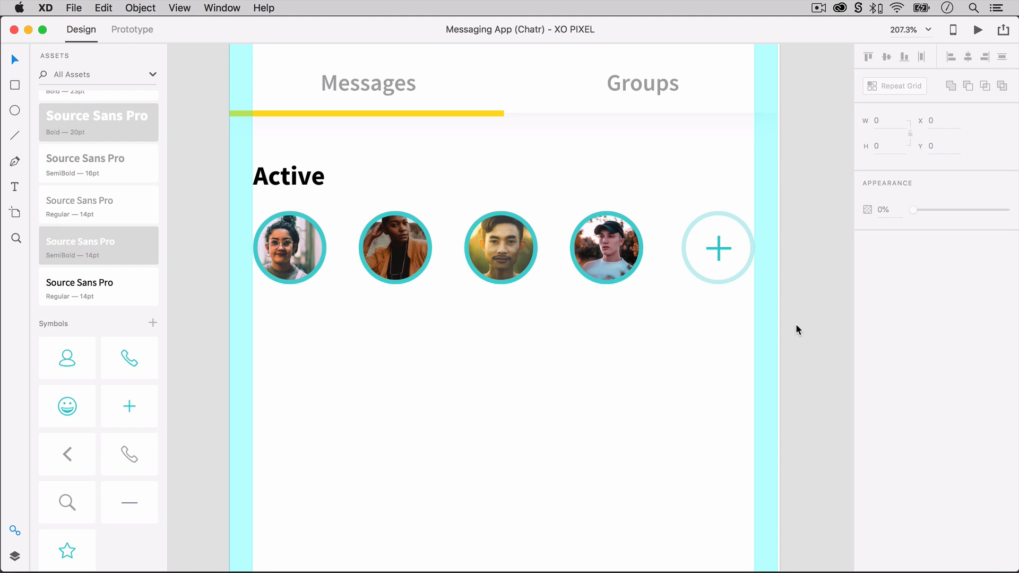
# Copy the first Active photo circle to Y 297 at the left margin below the row and remove its border.
pyautogui.scroll(-5, 795, 327)
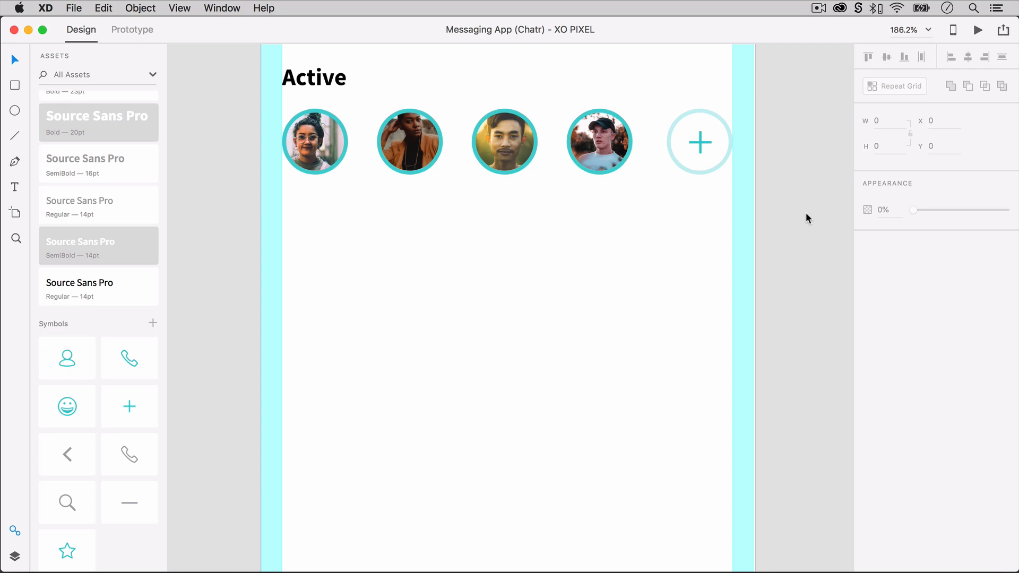
pyautogui.doubleClick(298, 151)
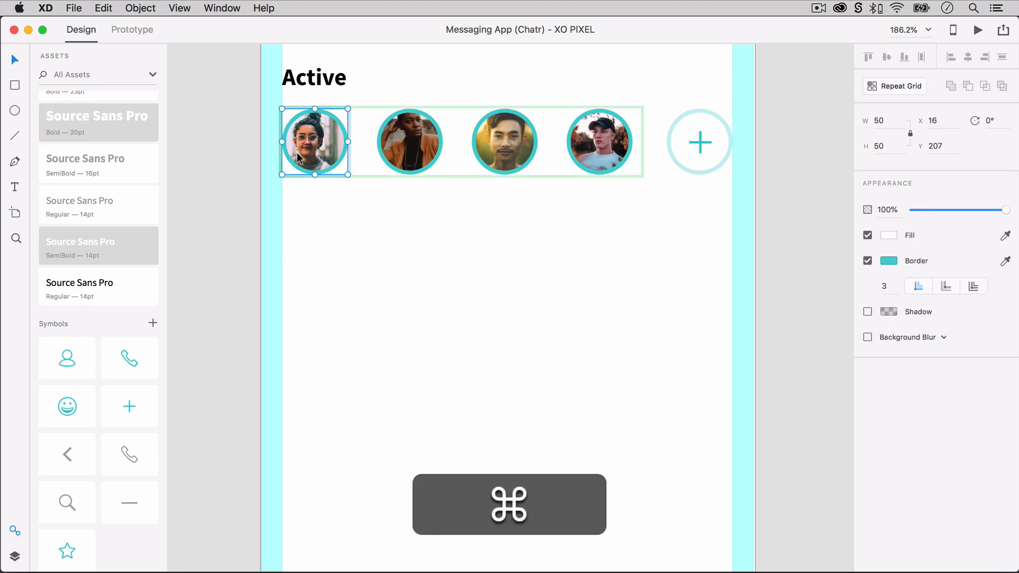
pyautogui.press('cmd+c')
pyautogui.press('cmd+v')
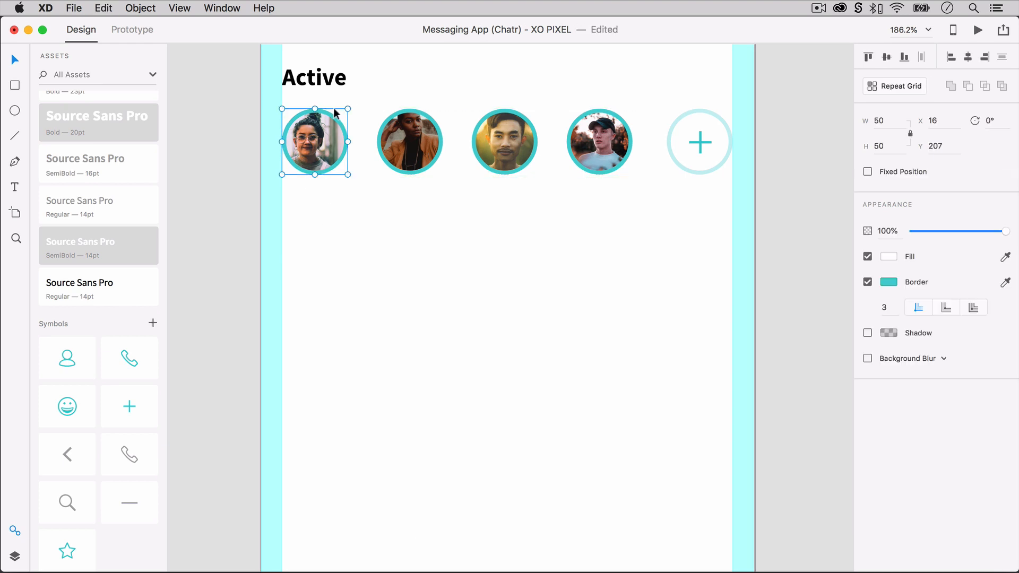
pyautogui.moveTo(316, 134); pyautogui.dragTo(313, 252)
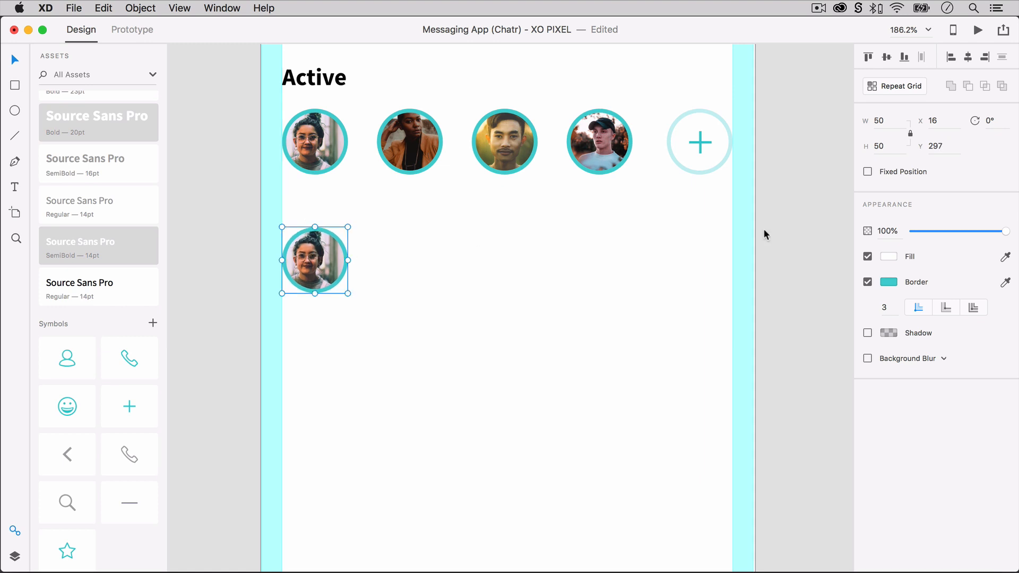
pyautogui.click(863, 282)
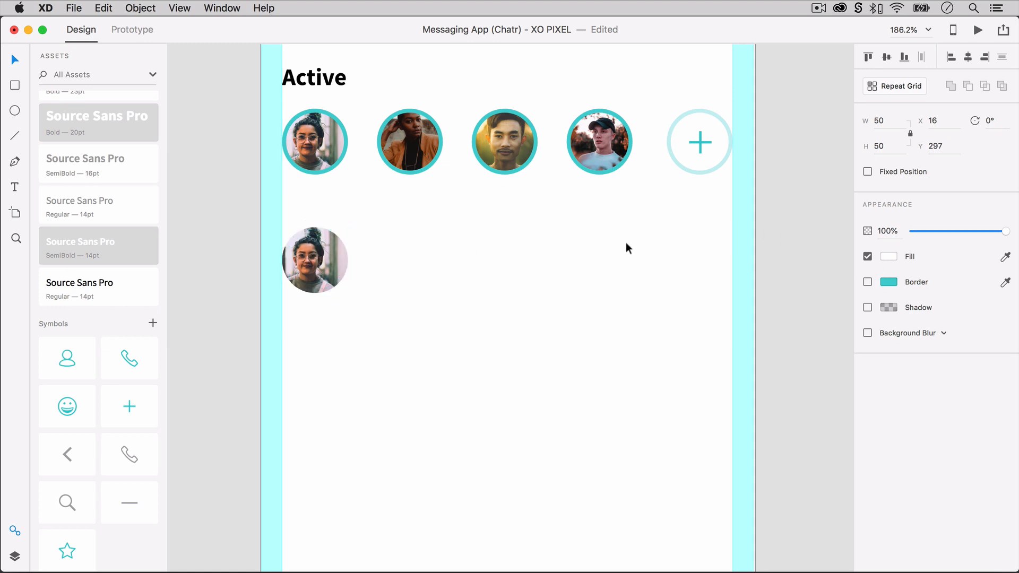
# Add the contact's full name beside the copied photo in the black Source Sans Pro Regular 14pt style.
pyautogui.press('t')
pyautogui.click(369, 249)
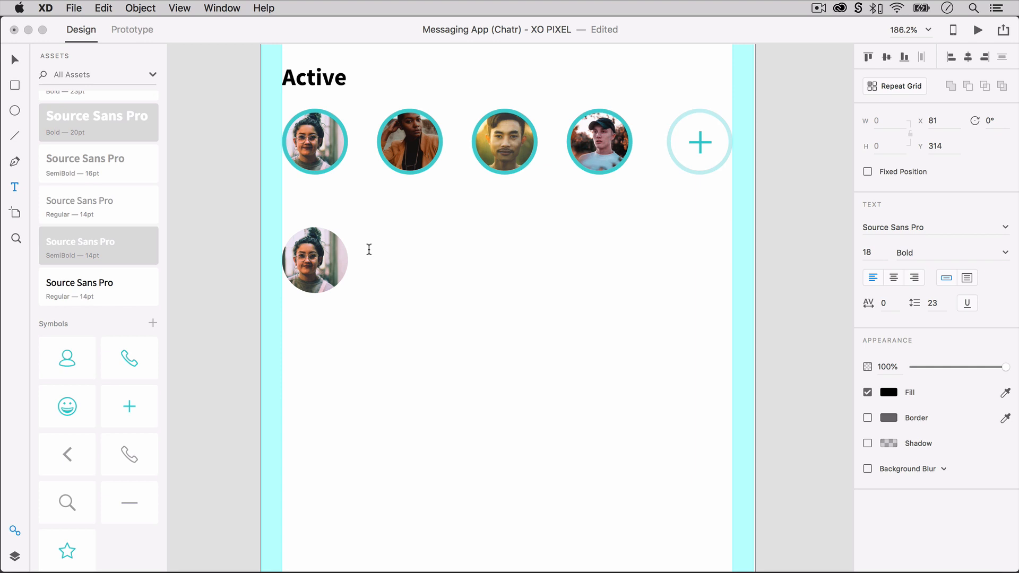
pyautogui.write('Julie Jones')
pyautogui.press('Escape')
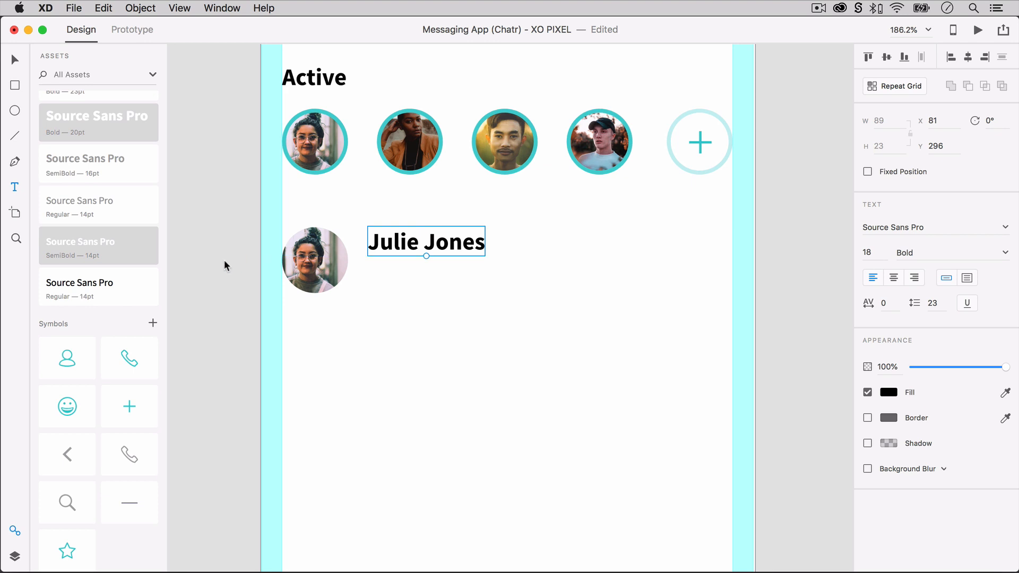
pyautogui.click(137, 286)
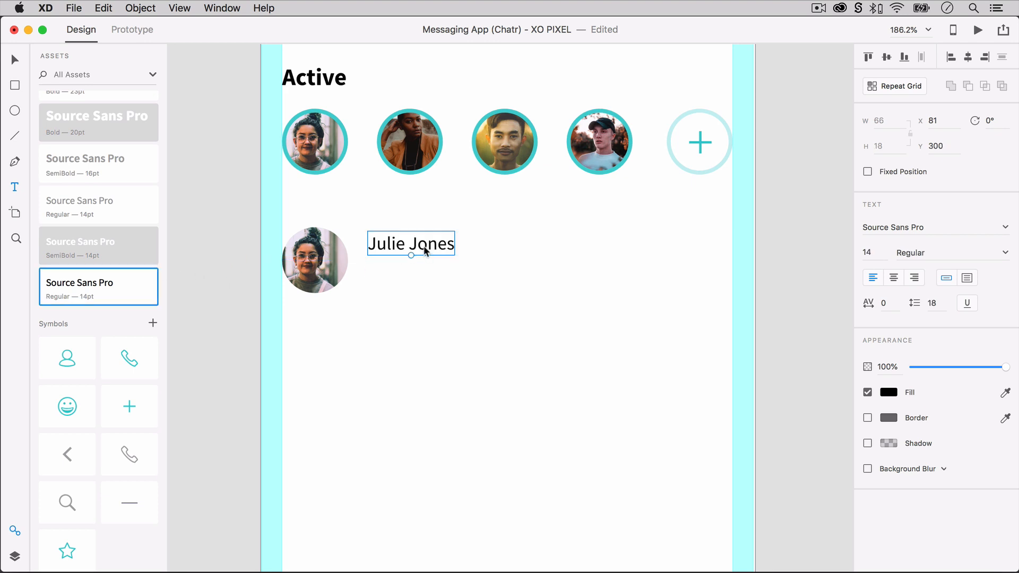
# Add a message preview below the name, "Hey you! How was" plus the teacher's name and "exam?", in the grey Regular 14pt style.
pyautogui.click(369, 276)
pyautogui.write('Hey')
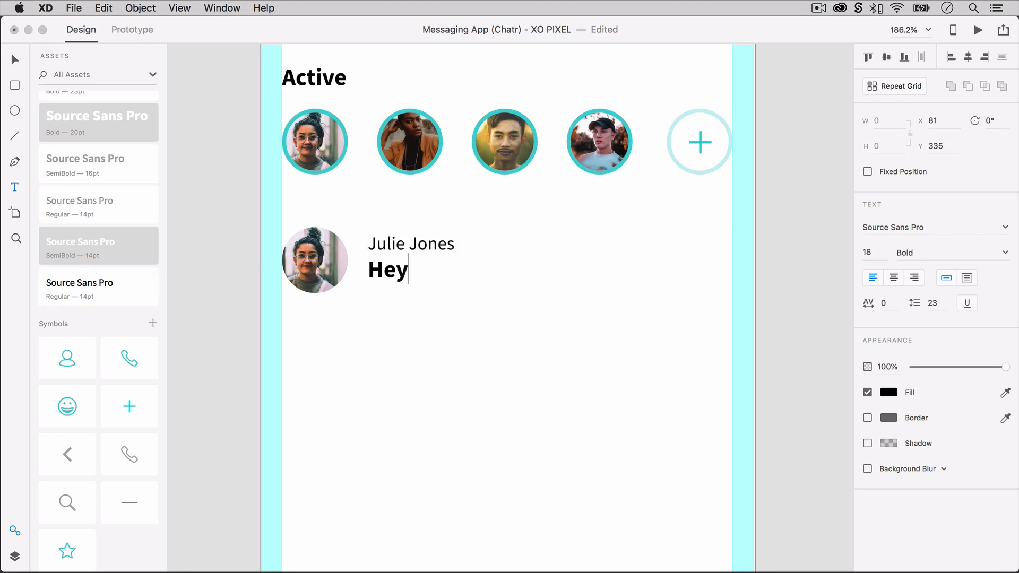
pyautogui.press('BackSpace')
pyautogui.write('y you! How was Mr. Smith’s exam?')
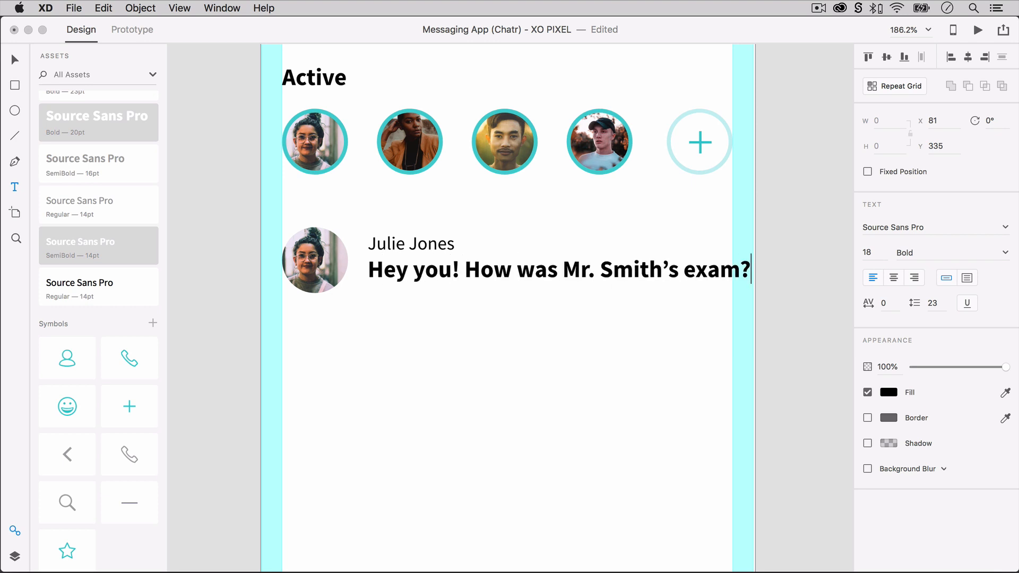
pyautogui.press('Escape')
pyautogui.click(117, 213)
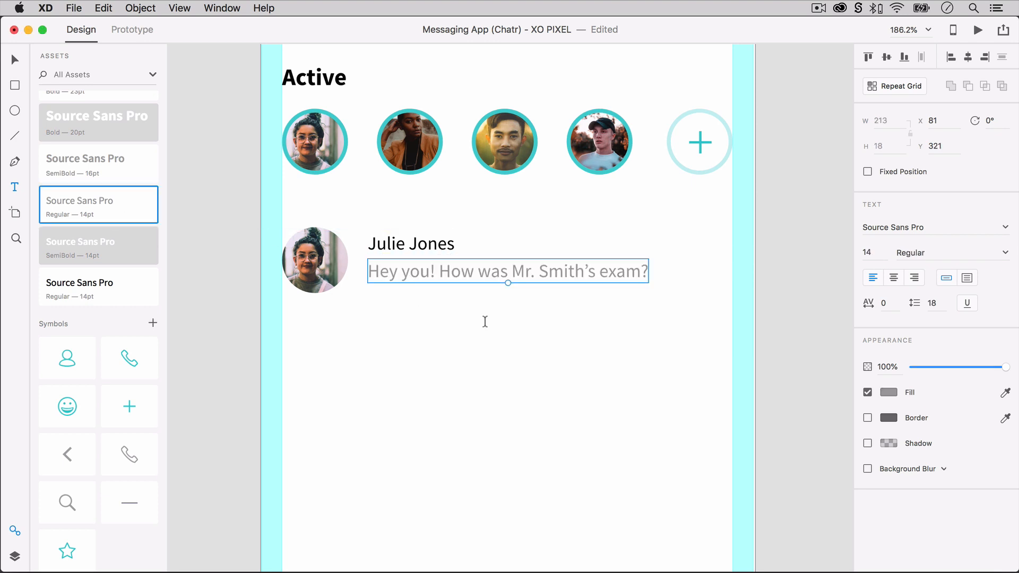
# Move the contact name and the message preview down slightly beside the photo.
pyautogui.keyDown('shift'); pyautogui.click(435, 248); pyautogui.keyUp('shift')
pyautogui.moveTo(430, 266); pyautogui.dragTo(431, 270)
pyautogui.click(435, 309)
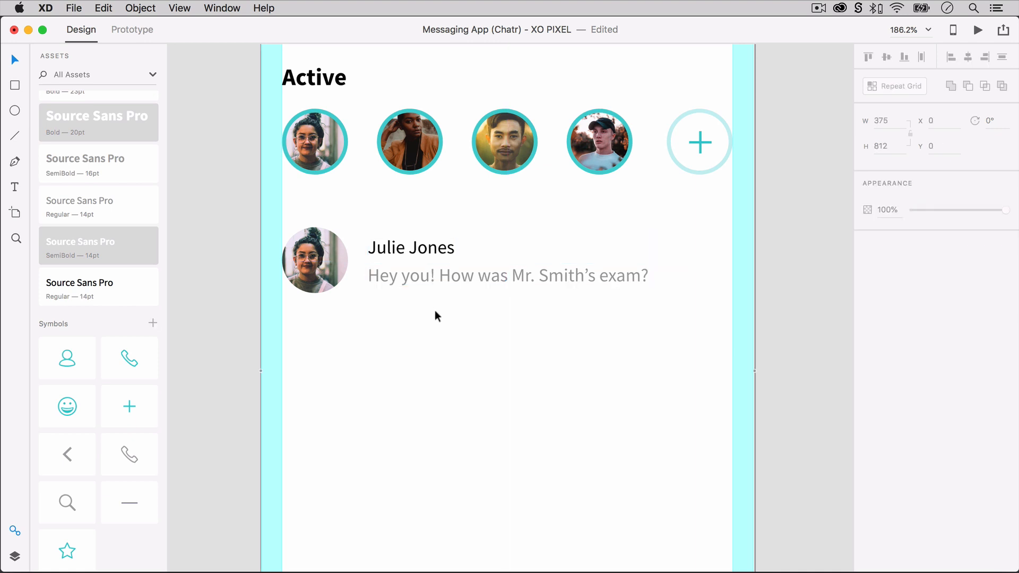
# Add the text "Just Now" near the right margin at X 308 in the grey Regular 14pt style.
pyautogui.press('t')
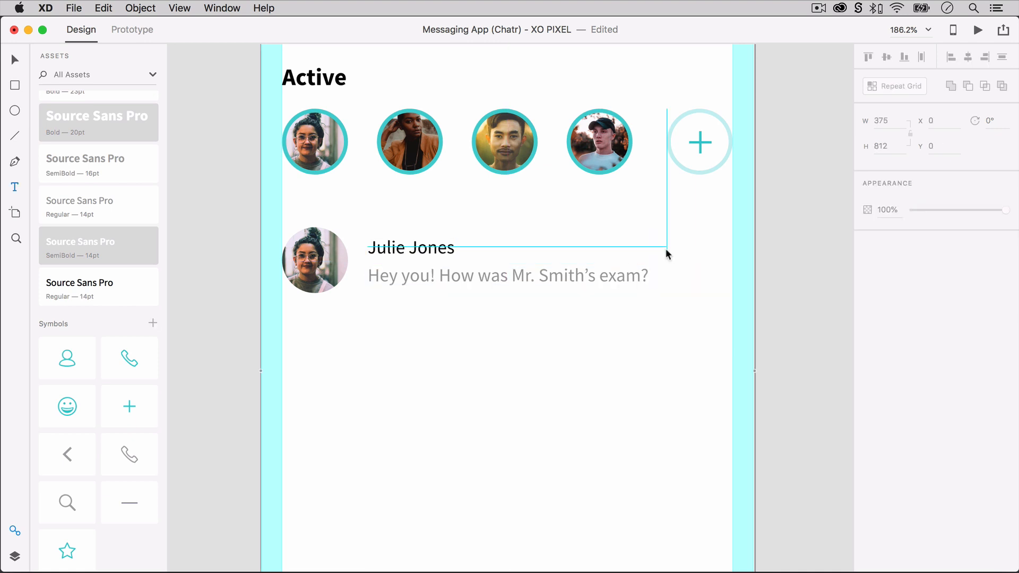
pyautogui.click(666, 249)
pyautogui.write('J')
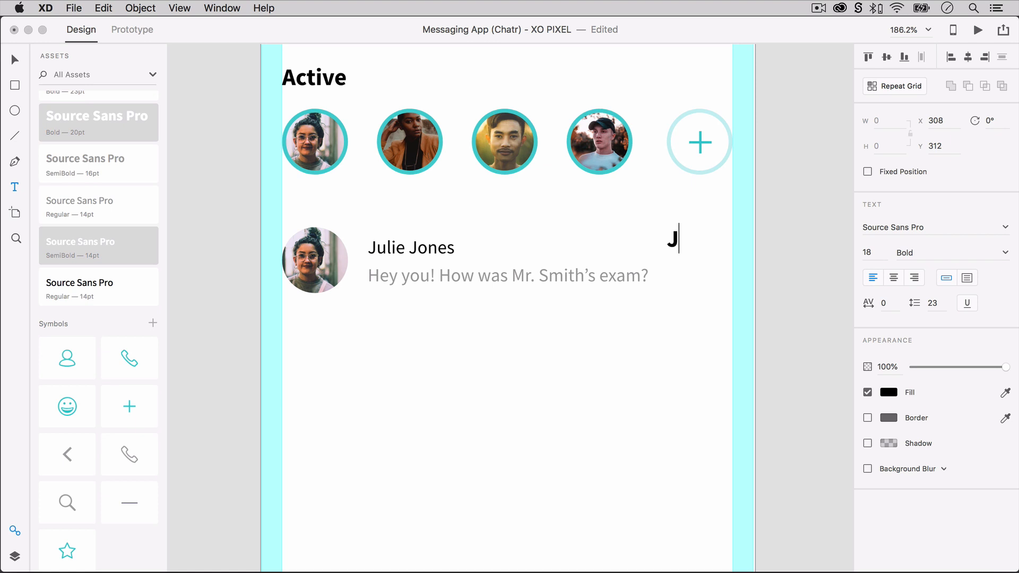
pyautogui.write('ust Now')
pyautogui.press('Escape')
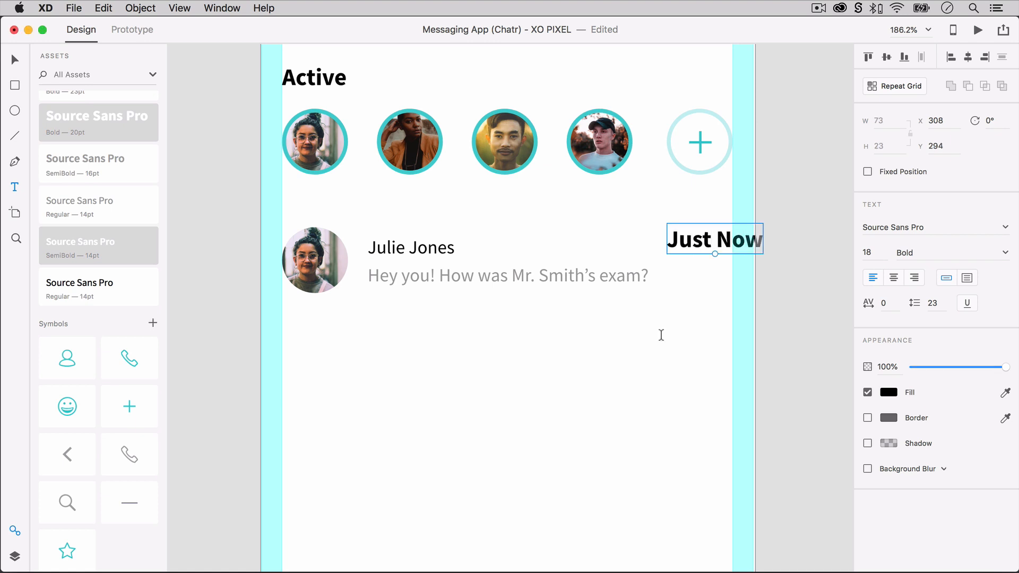
pyautogui.click(123, 213)
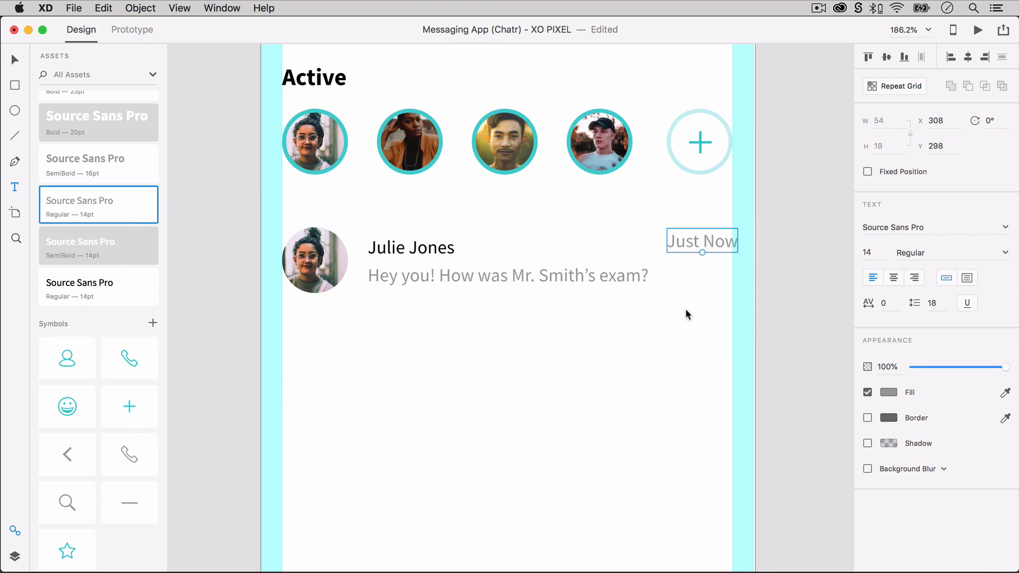
# Shift the name and message slightly toward the photo, and move "Just Now" flush with the right margin, level with the name.
pyautogui.press('v')
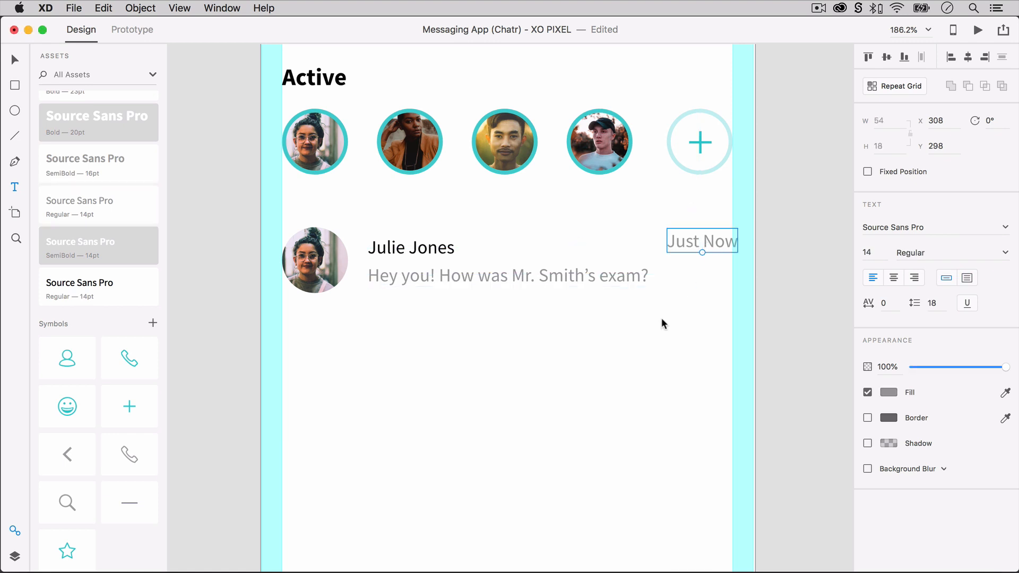
pyautogui.moveTo(421, 251); pyautogui.dragTo(417, 247)
pyautogui.moveTo(684, 245); pyautogui.dragTo(681, 251)
pyautogui.click(680, 342)
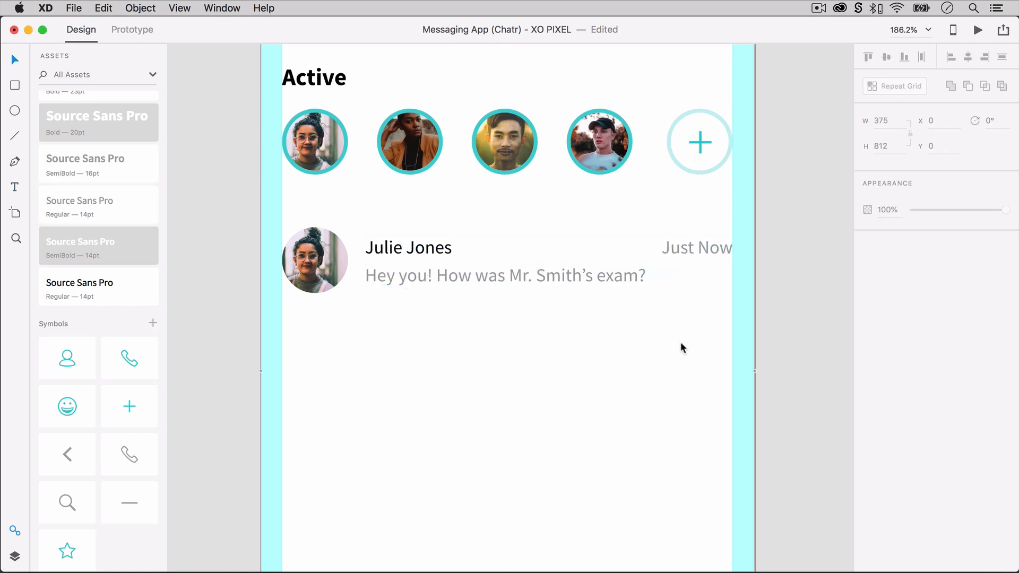
# Try to align the name, message preview and photo to their vertical middle.
pyautogui.click(408, 247)
pyautogui.keyDown('shift'); pyautogui.click(425, 276); pyautogui.keyUp('shift')
pyautogui.keyDown('shift'); pyautogui.click(315, 260); pyautogui.keyUp('shift')
pyautogui.click(885, 57)
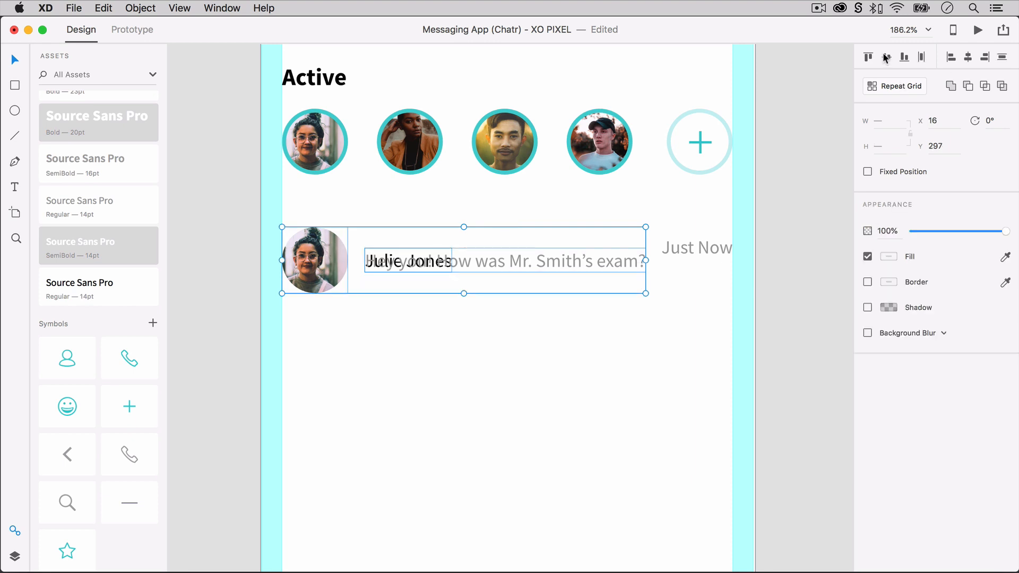
pyautogui.press('super+z')
pyautogui.click(425, 276)
pyautogui.keyDown('shift'); pyautogui.click(409, 247); pyautogui.keyUp('shift')
pyautogui.click(406, 334)
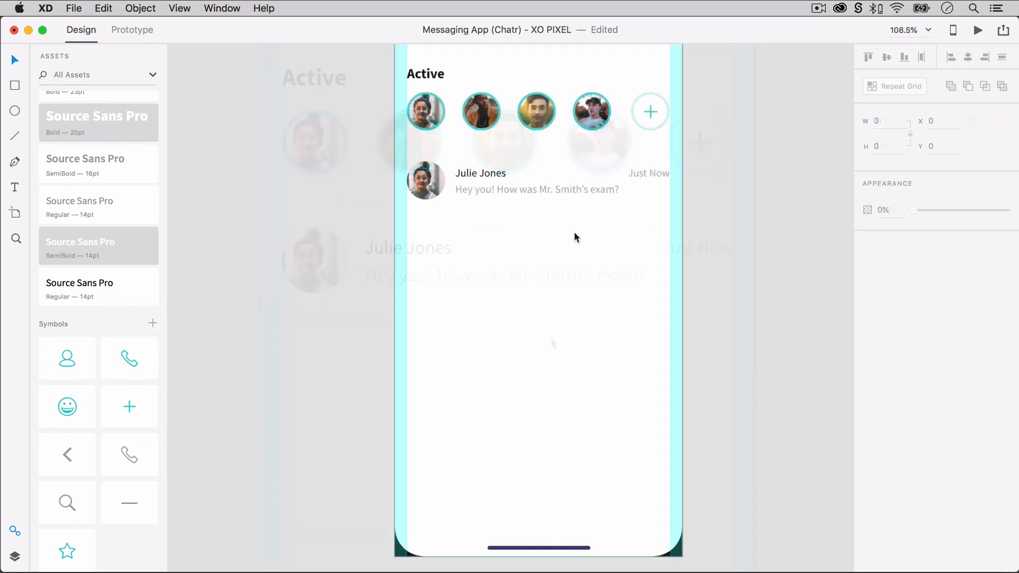
# Turn the photo, name, message and "Just Now" text into a vertical Repeat Grid of five rows.
pyautogui.click(417, 175)
pyautogui.keyDown('shift'); pyautogui.click(466, 170); pyautogui.keyUp('shift')
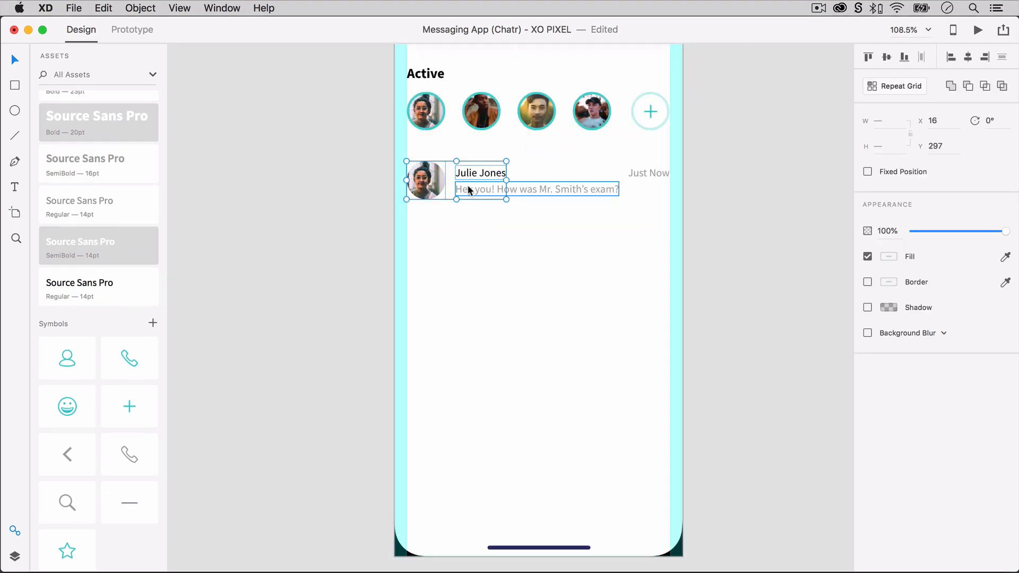
pyautogui.keyDown('shift'); pyautogui.click(647, 170); pyautogui.keyUp('shift')
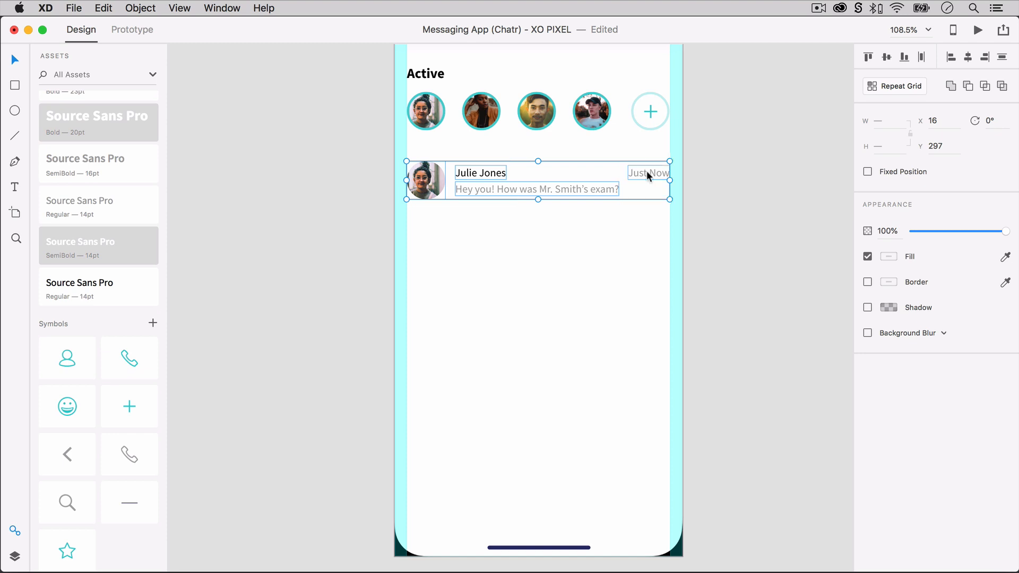
pyautogui.press('super+r')
pyautogui.moveTo(529, 200); pyautogui.dragTo(531, 422)
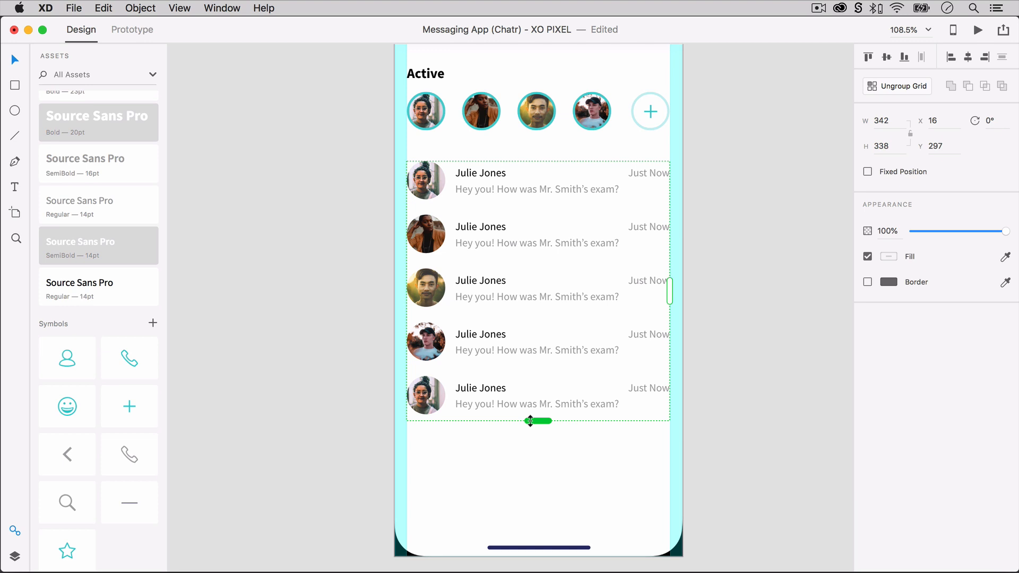
# Widen the vertical spacing between the rows of the message Repeat Grid.
pyautogui.moveTo(533, 205)
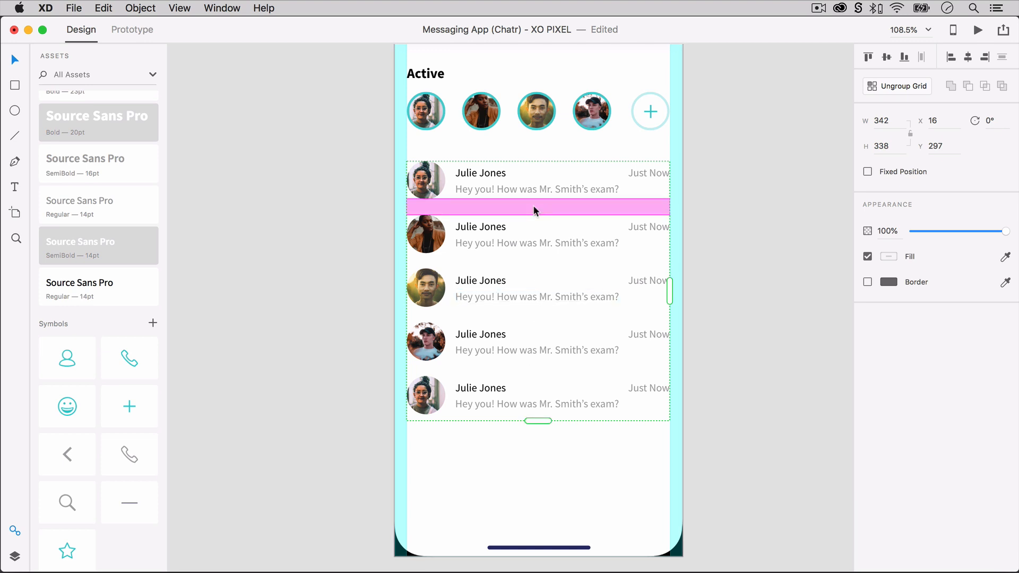
pyautogui.moveTo(533, 205); pyautogui.dragTo(530, 223)
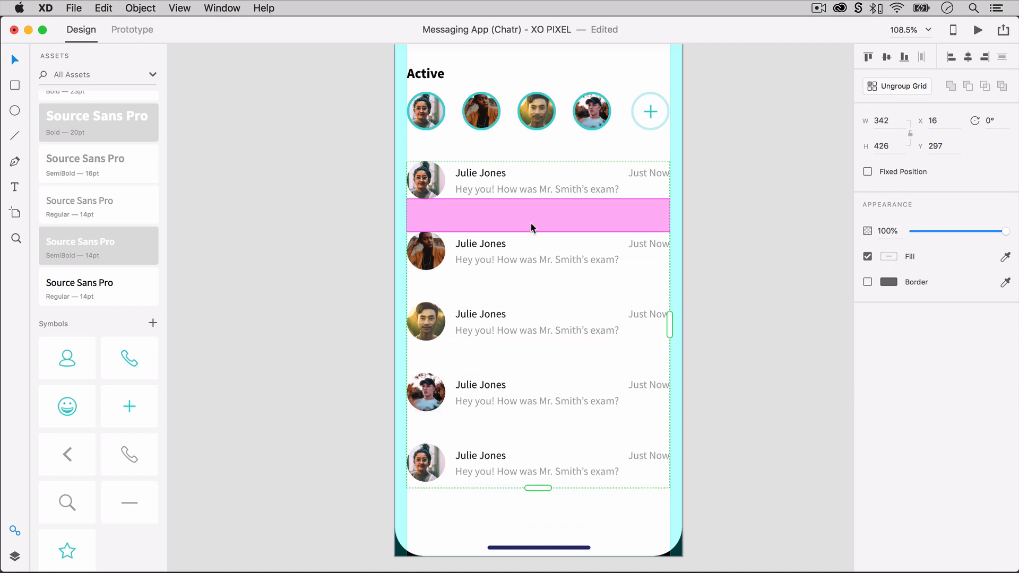
pyautogui.moveTo(530, 222); pyautogui.dragTo(530, 223)
pyautogui.click(330, 304)
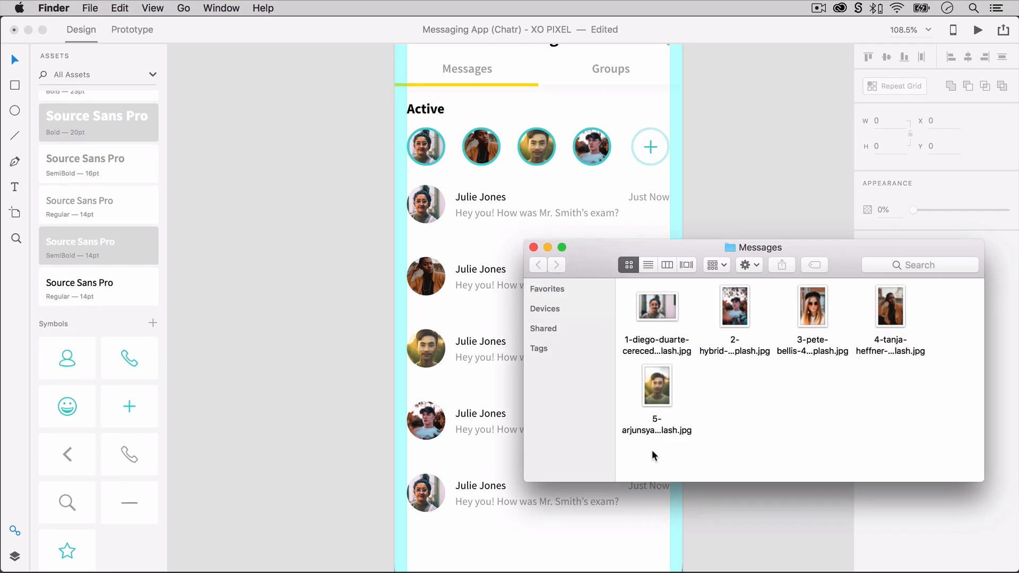
# Fill the five message photo circles with the five images from the Finder's Messages folder and close the Finder window.
pyautogui.moveTo(637, 456); pyautogui.dragTo(437, 229)
pyautogui.moveTo(426, 212); pyautogui.dragTo(426, 213)
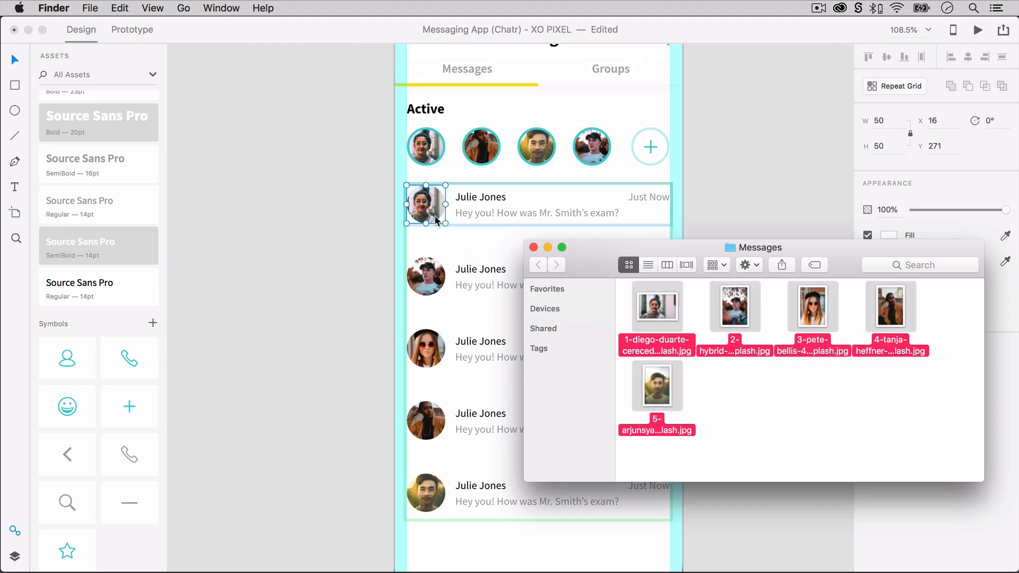
pyautogui.click(532, 247)
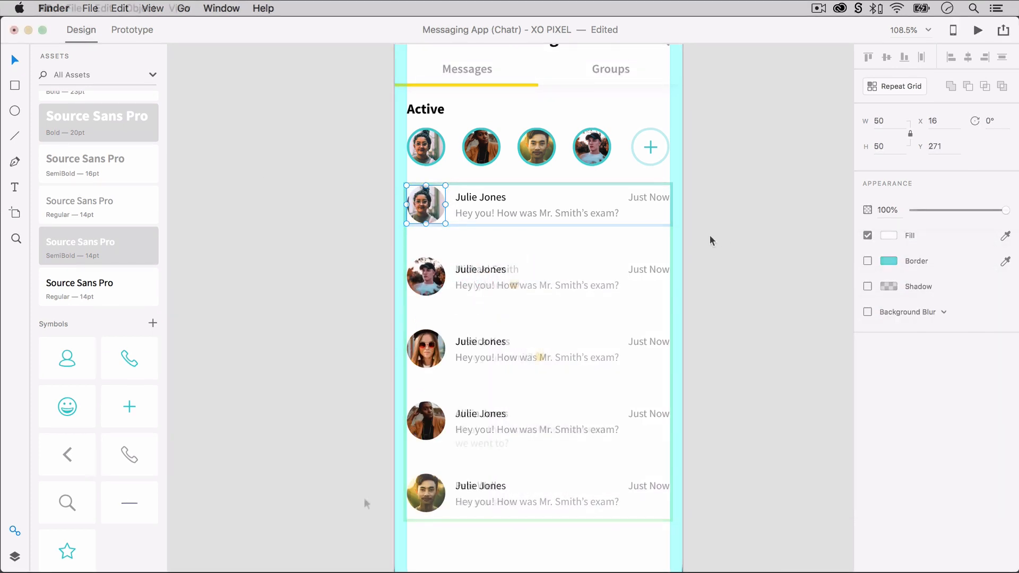
pyautogui.click(364, 502)
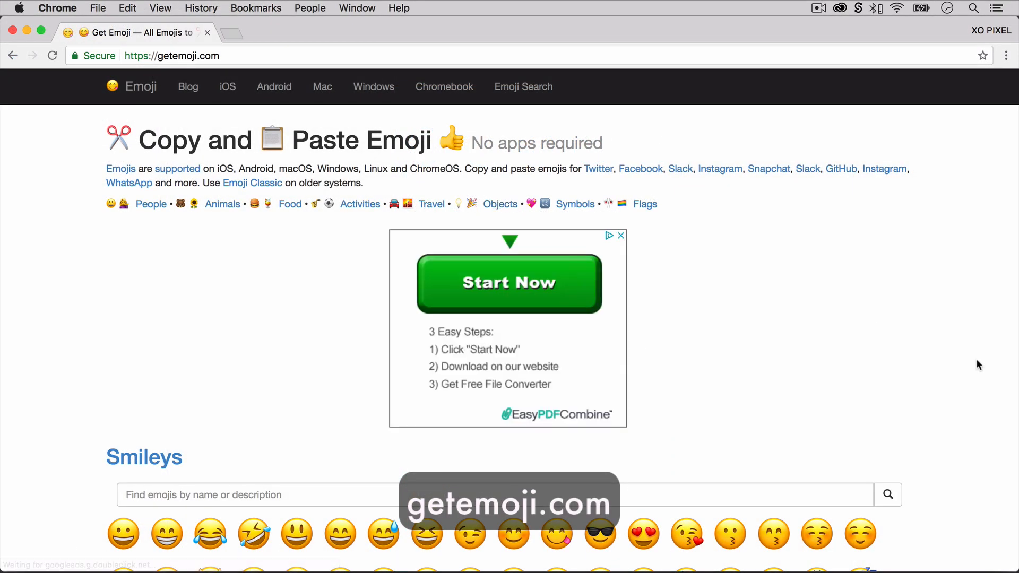
# Ungroup the message Repeat Grid into separate rows.
pyautogui.scroll(-5, 976, 359)
pyautogui.scroll(-2, 976, 360)
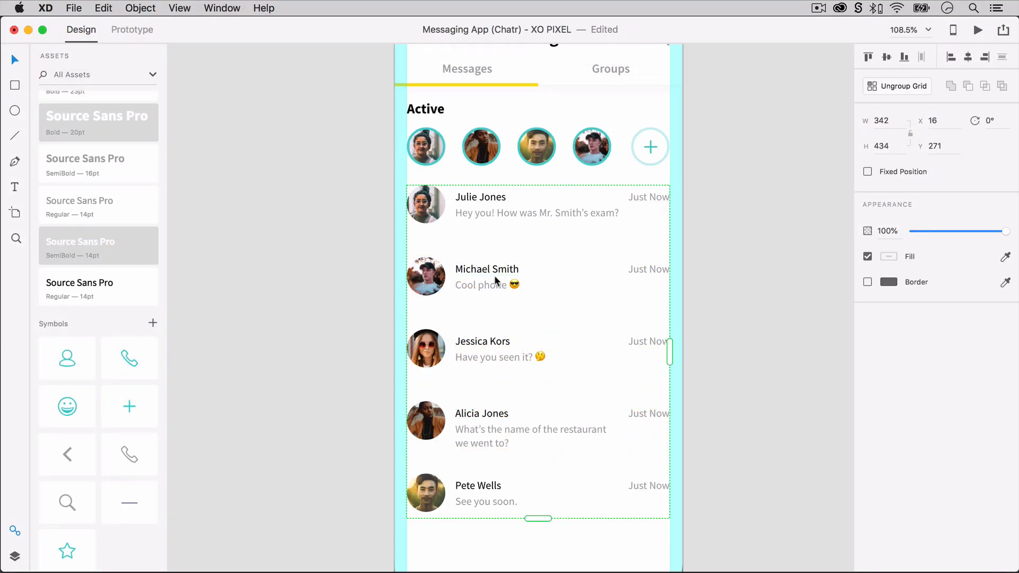
pyautogui.rightClick(495, 275)
pyautogui.click(522, 399)
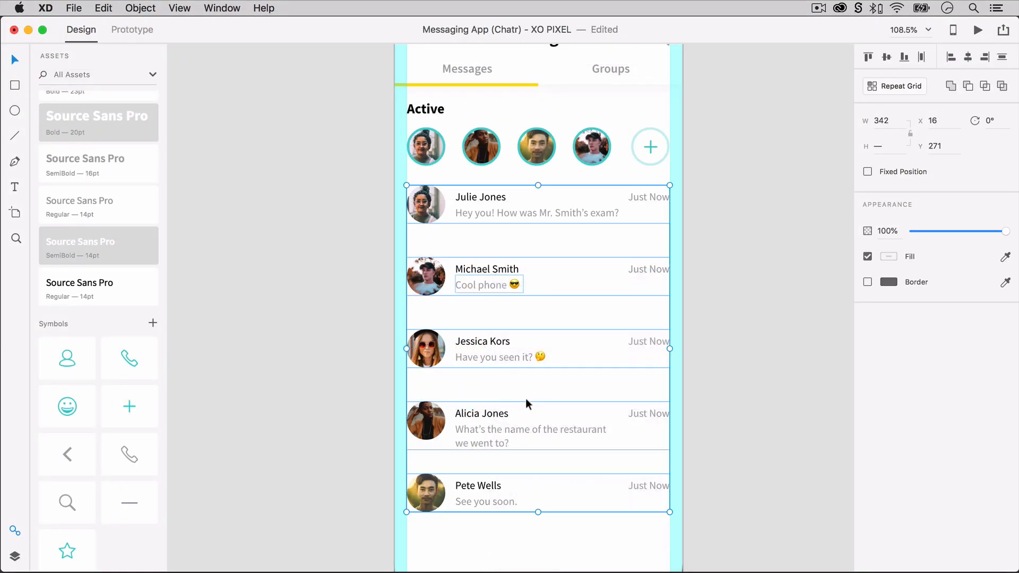
pyautogui.click(712, 318)
# Change the second row's time to 10:30 AM and the third row's to May 25, both flush with the right margin.
pyautogui.doubleClick(653, 270)
pyautogui.write('10:30 AM')
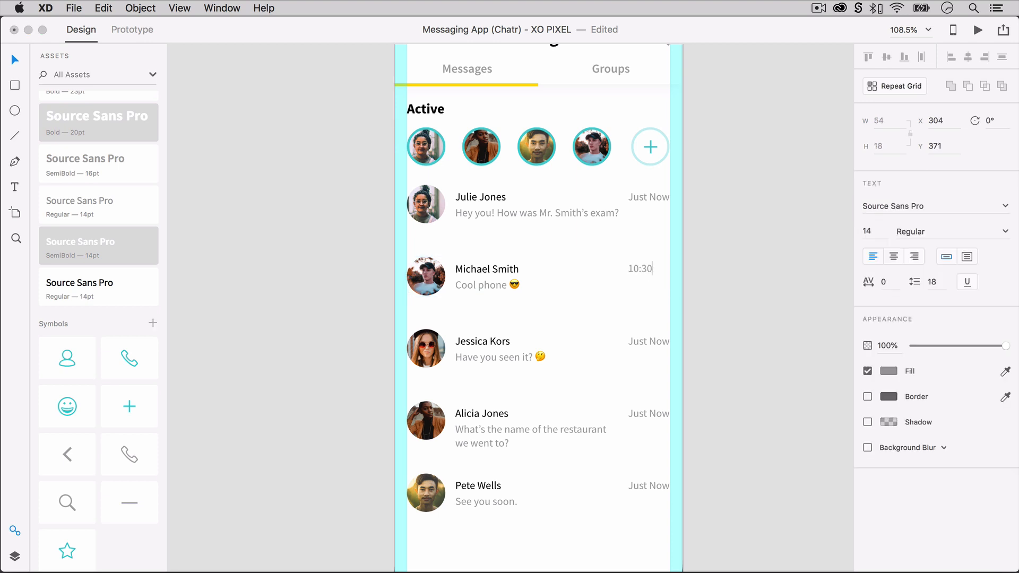
pyautogui.press('Escape')
pyautogui.doubleClick(641, 342)
pyautogui.write('May 25')
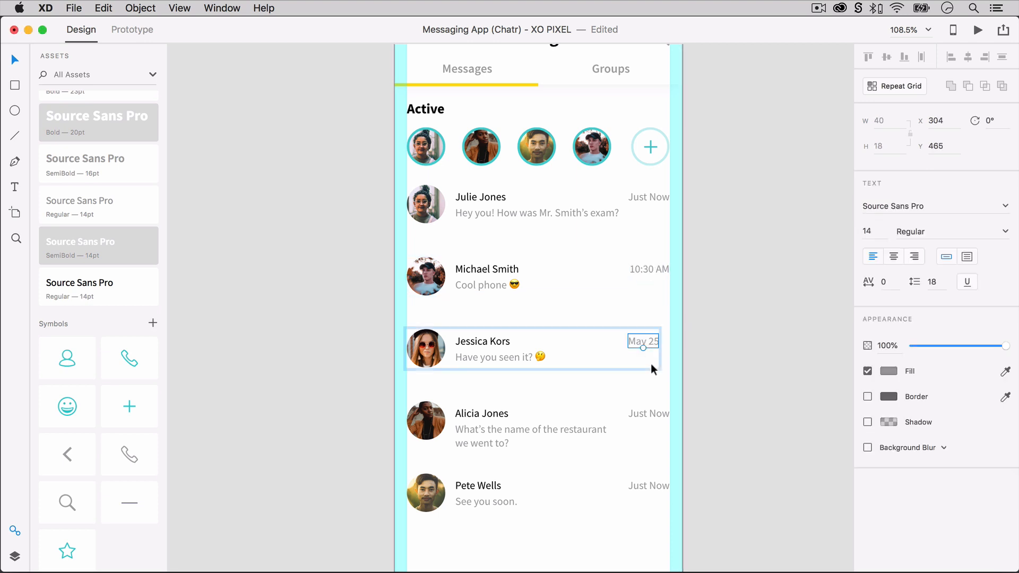
pyautogui.press('Escape')
# Change the fourth row's time to May 20, flush with the right margin, and the fifth row's to 2:00PM.
pyautogui.doubleClick(651, 409)
pyautogui.write('May 20')
pyautogui.press('Escape')
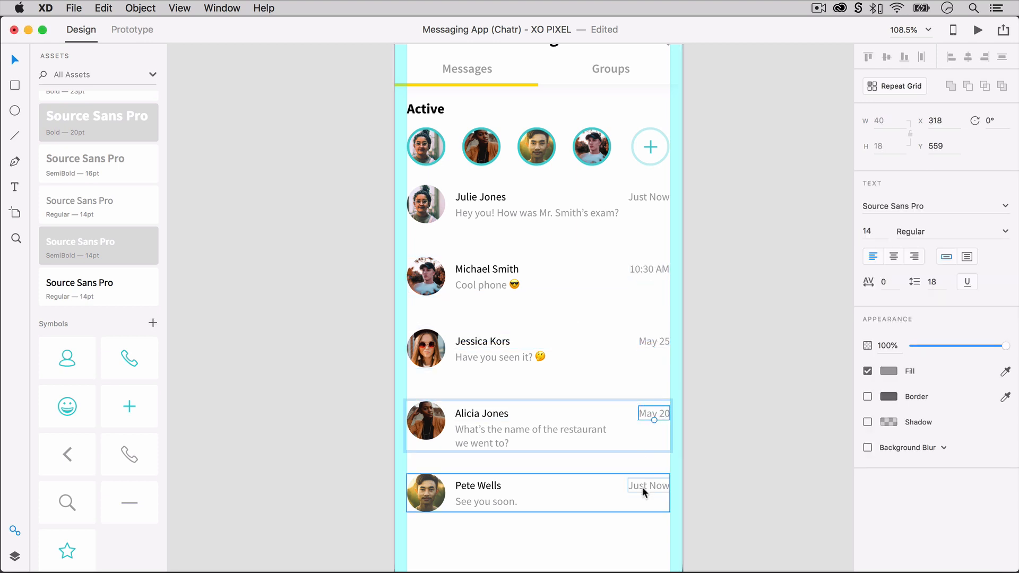
pyautogui.doubleClick(642, 487)
pyautogui.write('2:00 PM')
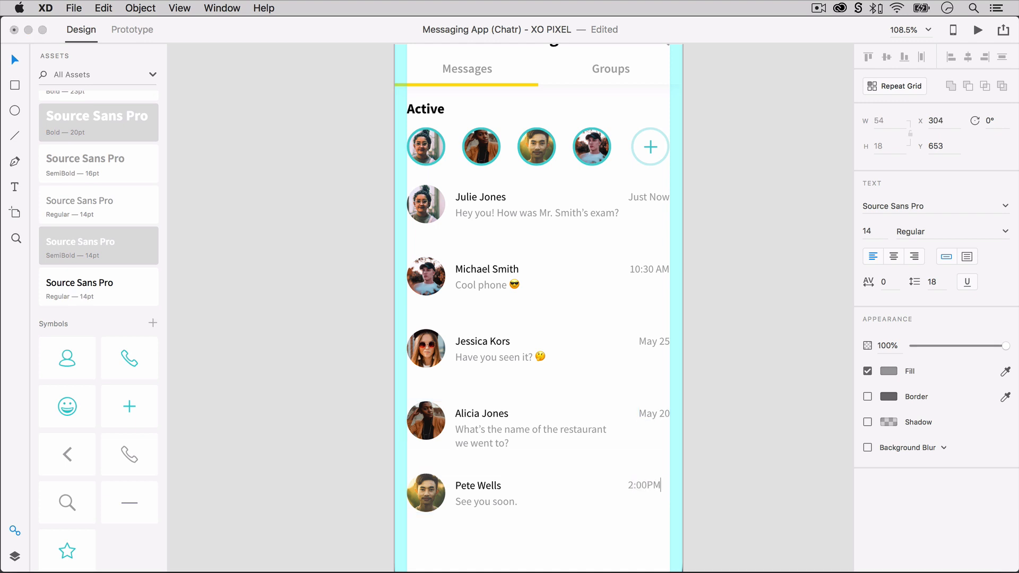
# Move the five message rows down together to Y 288, leaving more space below the Active contacts row.
pyautogui.scroll(-2, 649, 483)
pyautogui.moveTo(700, 493); pyautogui.dragTo(401, 166)
pyautogui.press('Down')
pyautogui.press('Down')
pyautogui.press('Down')
pyautogui.press('Down')
pyautogui.press('Down')
pyautogui.press('Down')
pyautogui.press('Down')
pyautogui.press('Down')
pyautogui.press('Down')
pyautogui.press('Down')
pyautogui.press('Down')
pyautogui.press('Down')
pyautogui.press('Down')
pyautogui.press('Down')
pyautogui.press('Down')
pyautogui.press('Down')
pyautogui.press('Down')
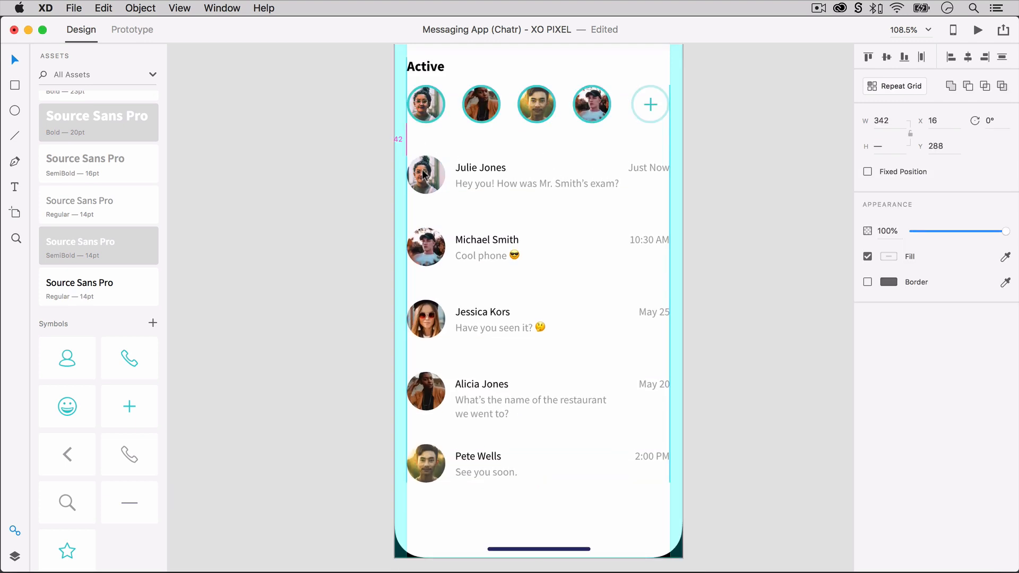
pyautogui.click(358, 197)
# Draw a 26 by 26 circle under the first message's Just Now time, remove its border and fill it with the yellow swatch.
pyautogui.scroll(2, 361, 196)
pyautogui.moveTo(648, 132); pyautogui.dragTo(648, 141)
pyautogui.click(766, 145)
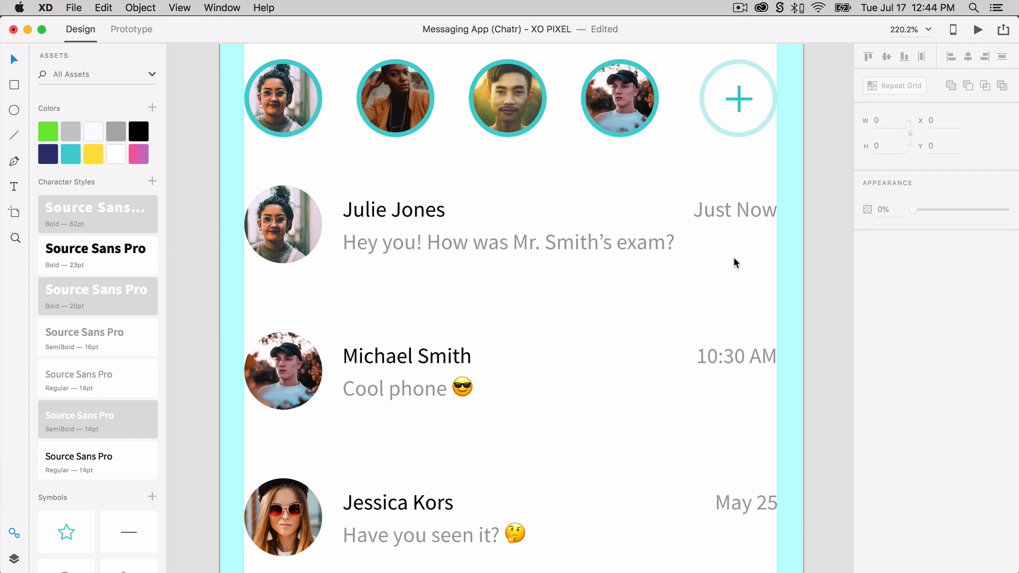
pyautogui.press('e')
pyautogui.moveTo(711, 230); pyautogui.dragTo(751, 276)
pyautogui.click(867, 281)
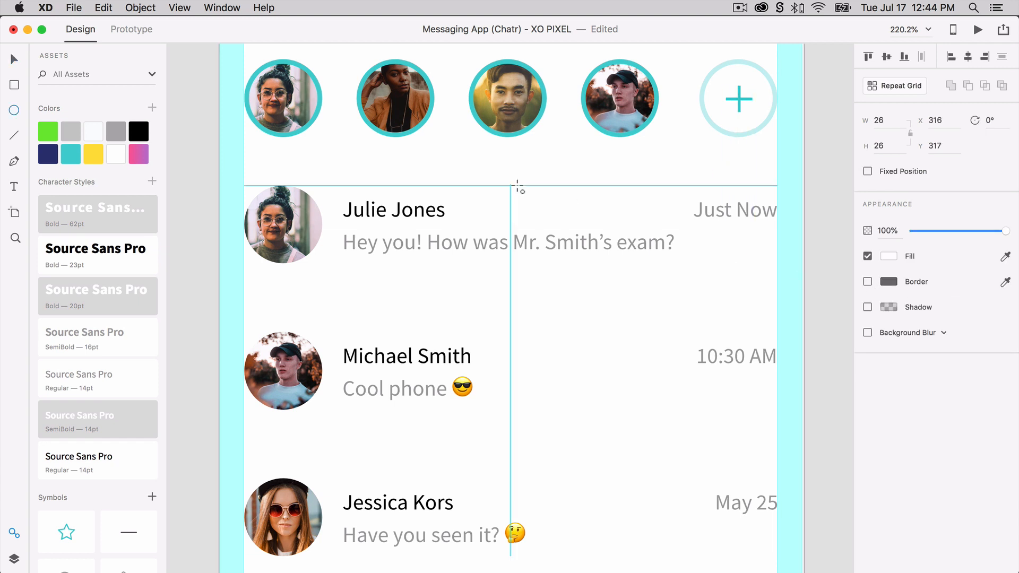
pyautogui.press('v')
pyautogui.click(93, 154)
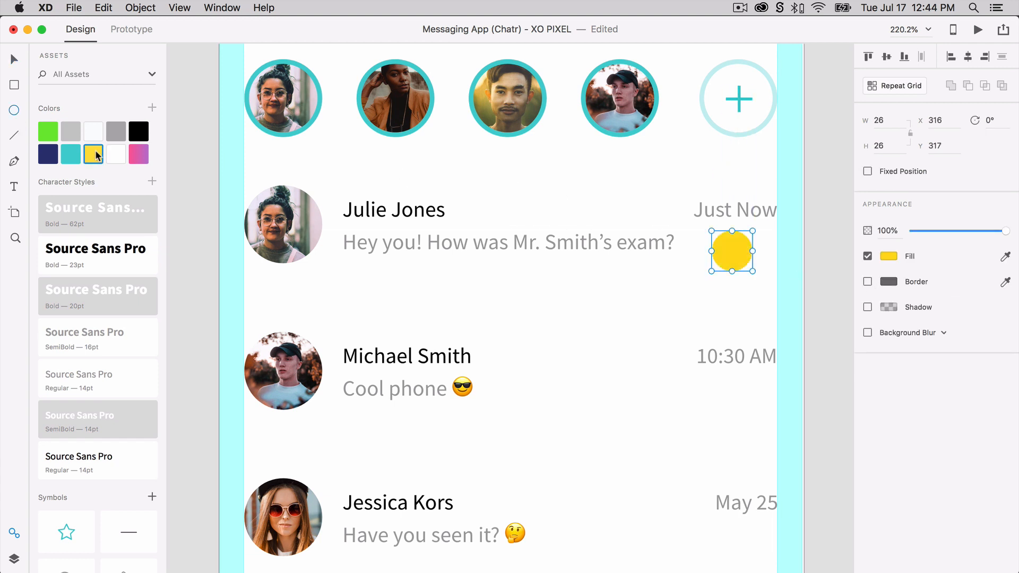
# Cut the yellow circle, paste it inside the first message's group and center it under Just Now at X 318, Y 315.
pyautogui.click(666, 274)
pyautogui.moveTo(737, 253); pyautogui.dragTo(743, 252)
pyautogui.keyDown('shift'); pyautogui.click(744, 214); pyautogui.keyUp('shift')
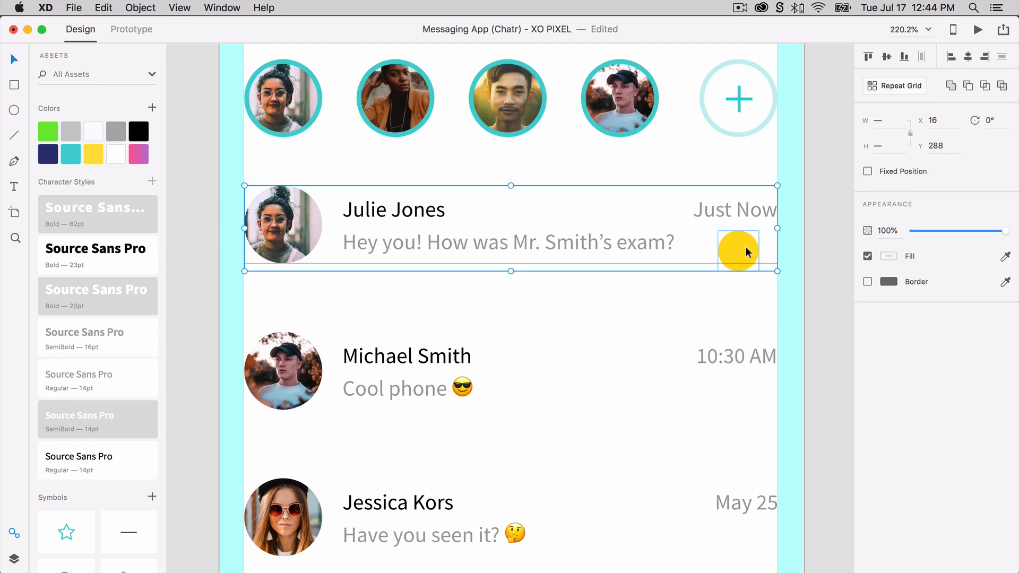
pyautogui.press('super+v')
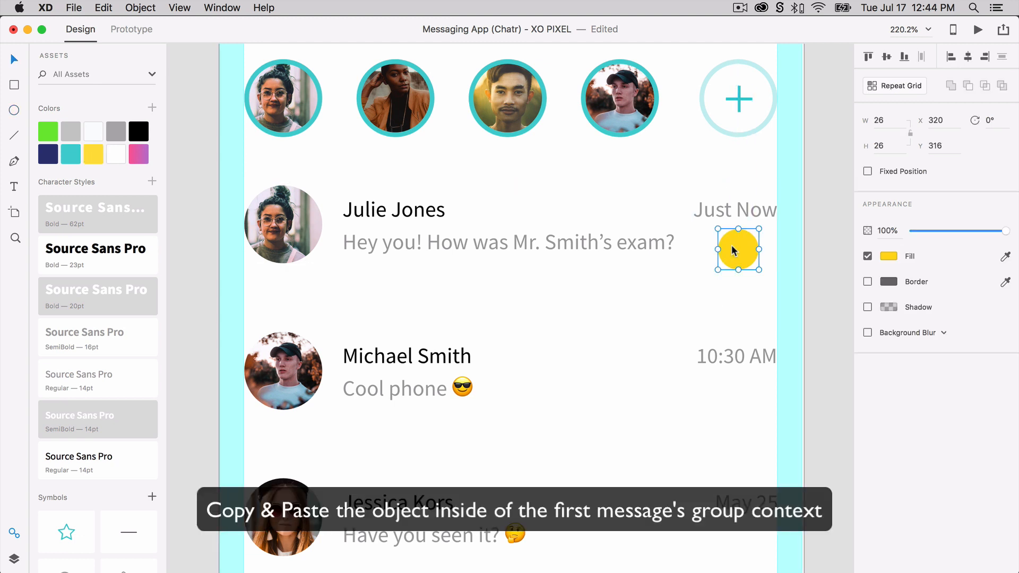
pyautogui.press('super+x')
pyautogui.click(737, 212)
pyautogui.click(731, 226)
pyautogui.doubleClick(732, 216)
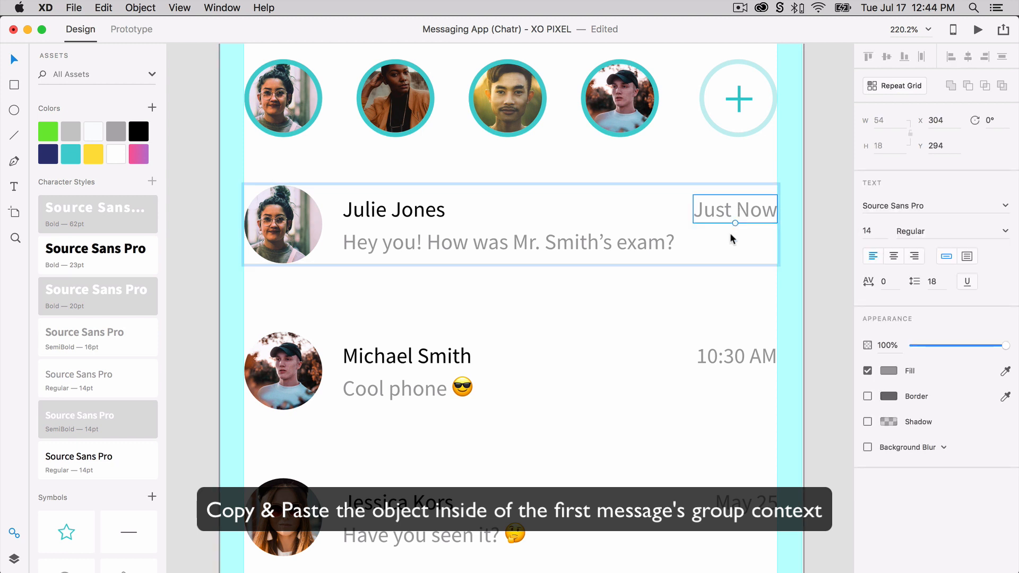
pyautogui.press('super+v')
pyautogui.moveTo(732, 246); pyautogui.dragTo(732, 249)
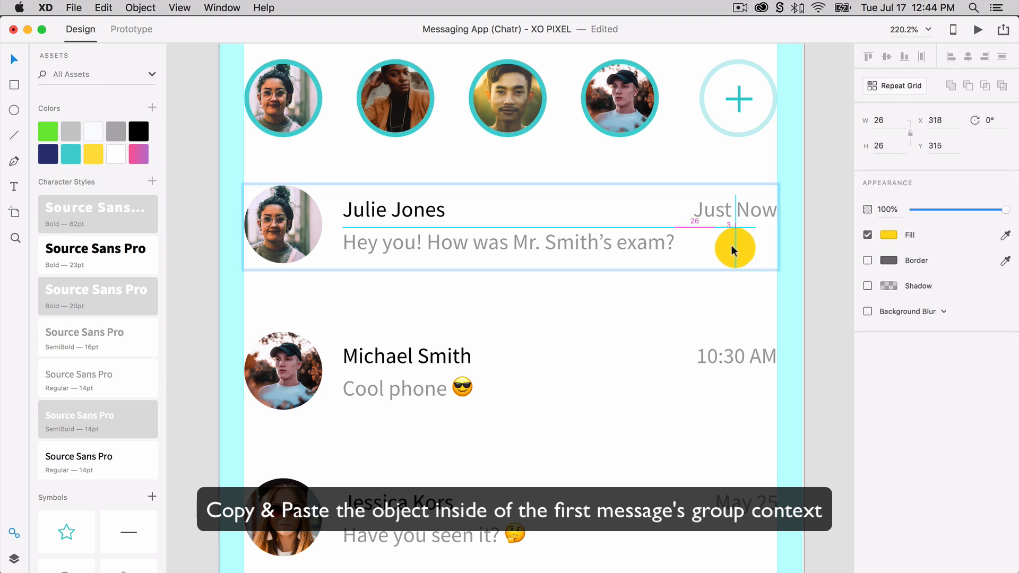
pyautogui.keyDown('shift'); pyautogui.click(750, 211); pyautogui.keyUp('shift')
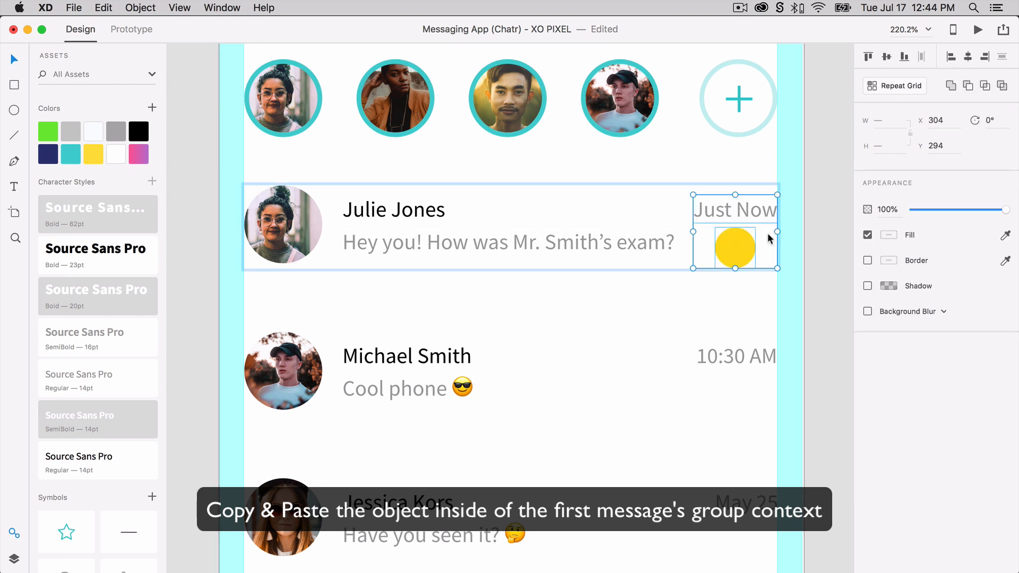
# Add the number 1 in Source Sans Pro Bold 14 on the yellow circle and sample white as its fill.
pyautogui.press('t')
pyautogui.click(733, 246)
pyautogui.write('1')
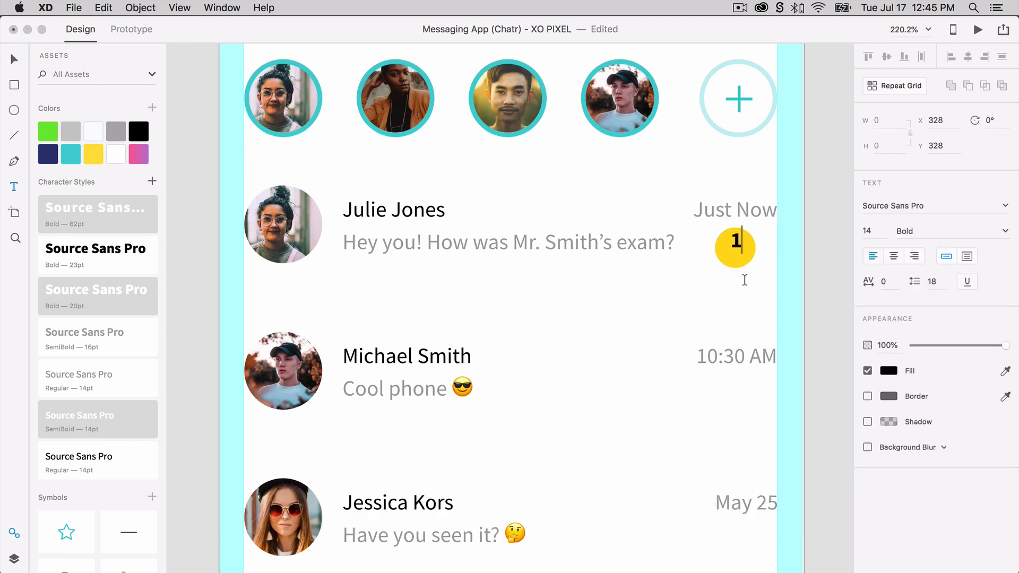
pyautogui.press('Escape')
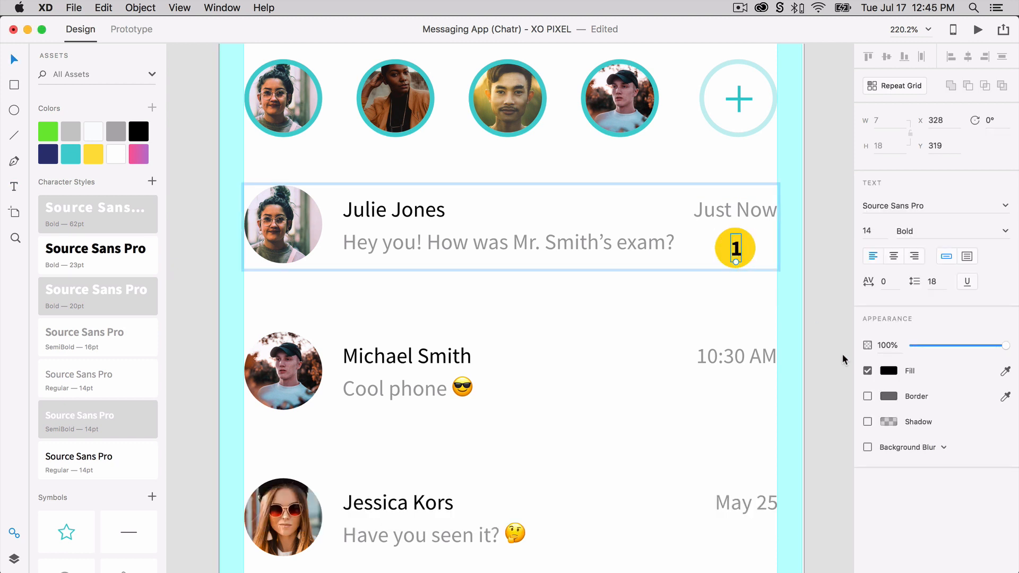
pyautogui.click(1005, 371)
pyautogui.click(757, 307)
# Center the number 1 vertically and horizontally on the yellow circle.
pyautogui.keyDown('shift'); pyautogui.click(750, 252); pyautogui.keyUp('shift')
pyautogui.click(885, 57)
pyautogui.click(969, 56)
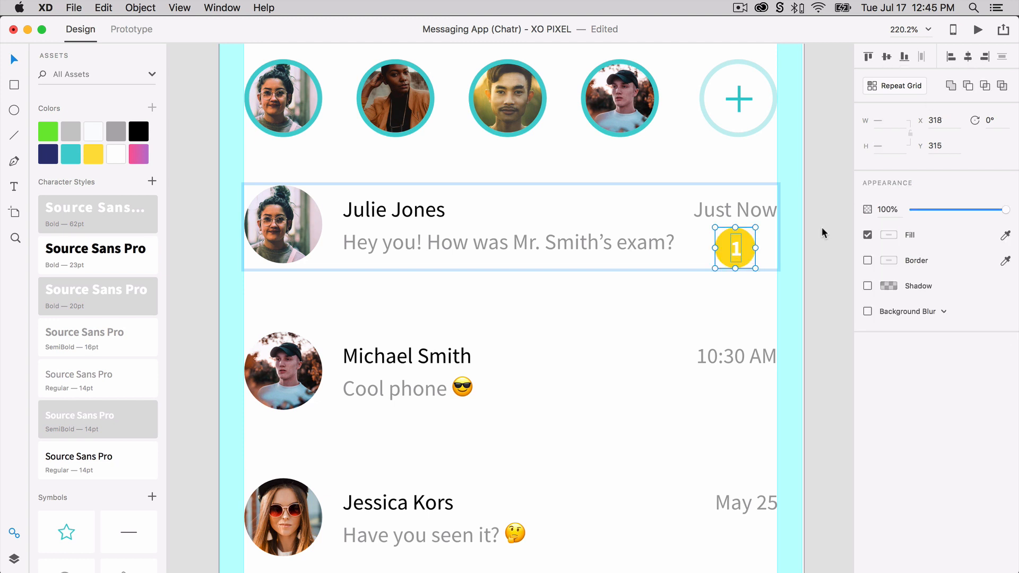
pyautogui.click(822, 229)
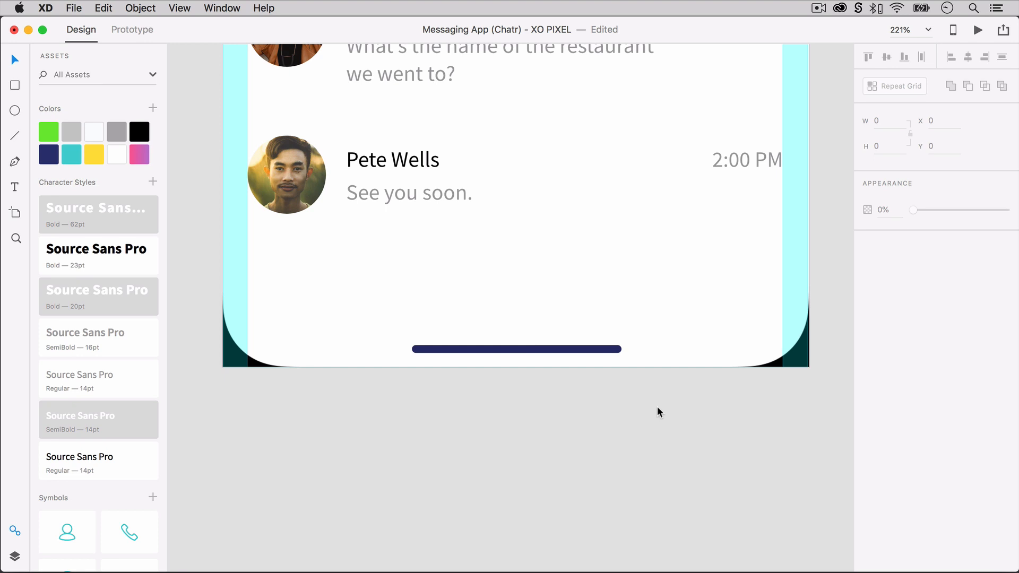
# Draw a borderless 375 by 86 bar across the artboard's bottom, fill it with the off-white swatch and send it to the back.
pyautogui.press('r')
pyautogui.moveTo(222, 232); pyautogui.dragTo(810, 367)
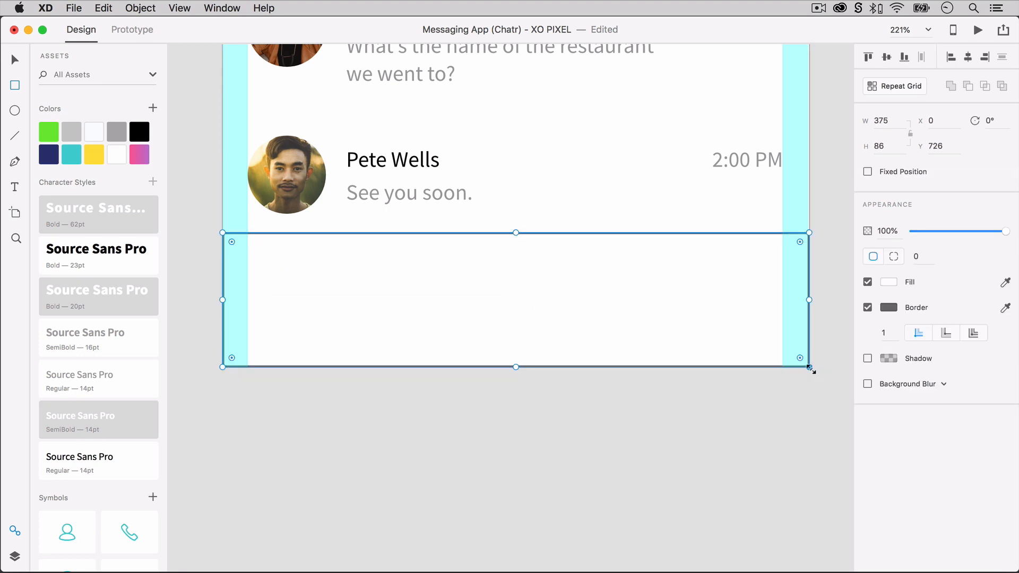
pyautogui.click(867, 307)
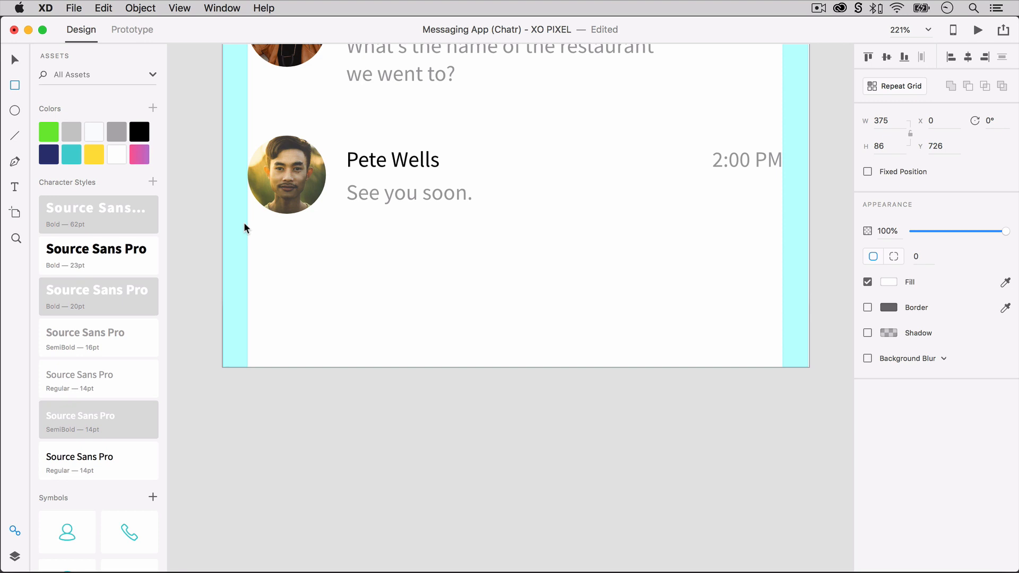
pyautogui.click(95, 132)
pyautogui.press('super+shift+bracketleft')
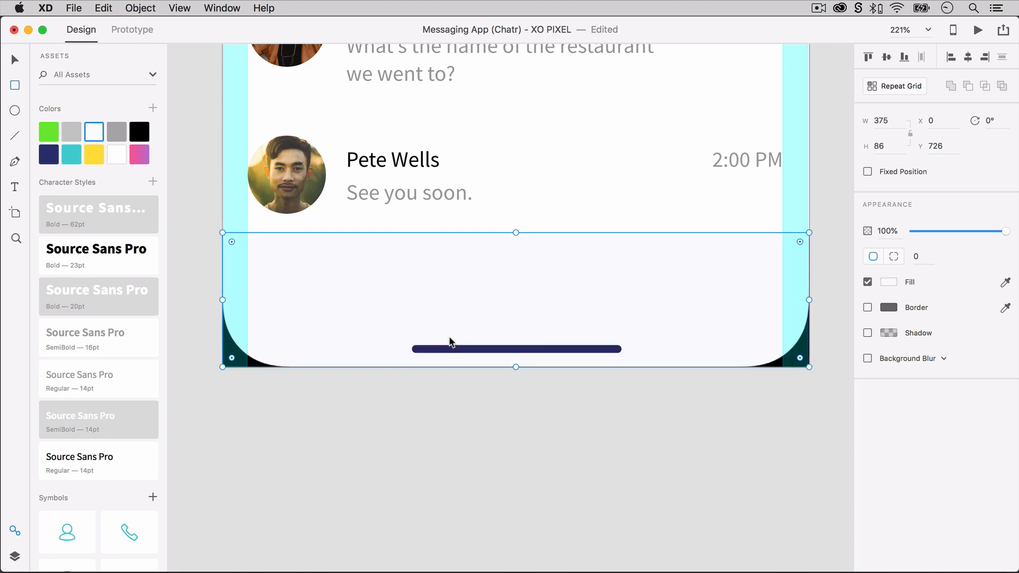
pyautogui.click(556, 438)
# Place the teal person, phone and star symbols spaced across the bottom bar.
pyautogui.scroll(-3, 84, 427)
pyautogui.moveTo(80, 430); pyautogui.dragTo(324, 288)
pyautogui.scroll(-3, 123, 306)
pyautogui.moveTo(129, 358); pyautogui.dragTo(514, 286)
pyautogui.moveTo(65, 550); pyautogui.dragTo(808, 285)
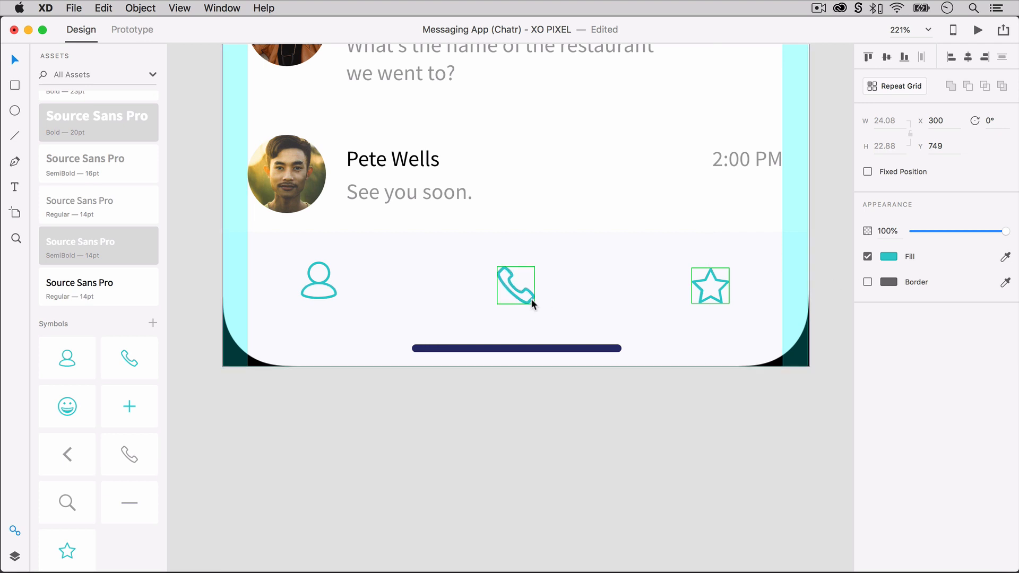
# Shift the person icon to X 52 and align the person, phone and star icons on their vertical middles.
pyautogui.click(532, 302)
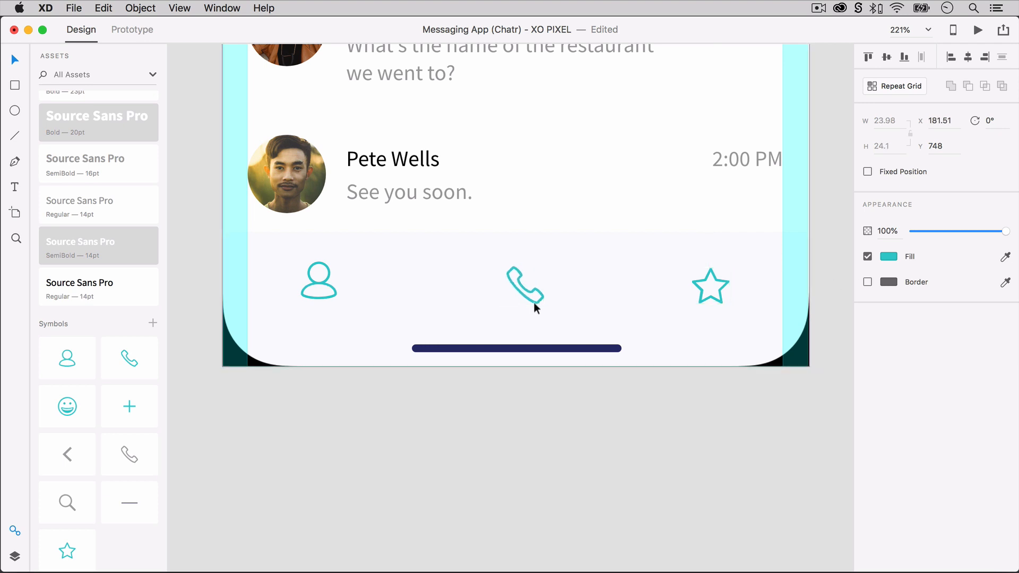
pyautogui.moveTo(310, 297); pyautogui.dragTo(314, 297)
pyautogui.click(711, 295)
pyautogui.keyDown('shift'); pyautogui.click(508, 291); pyautogui.keyUp('shift')
pyautogui.keyDown('shift'); pyautogui.click(324, 292); pyautogui.keyUp('shift')
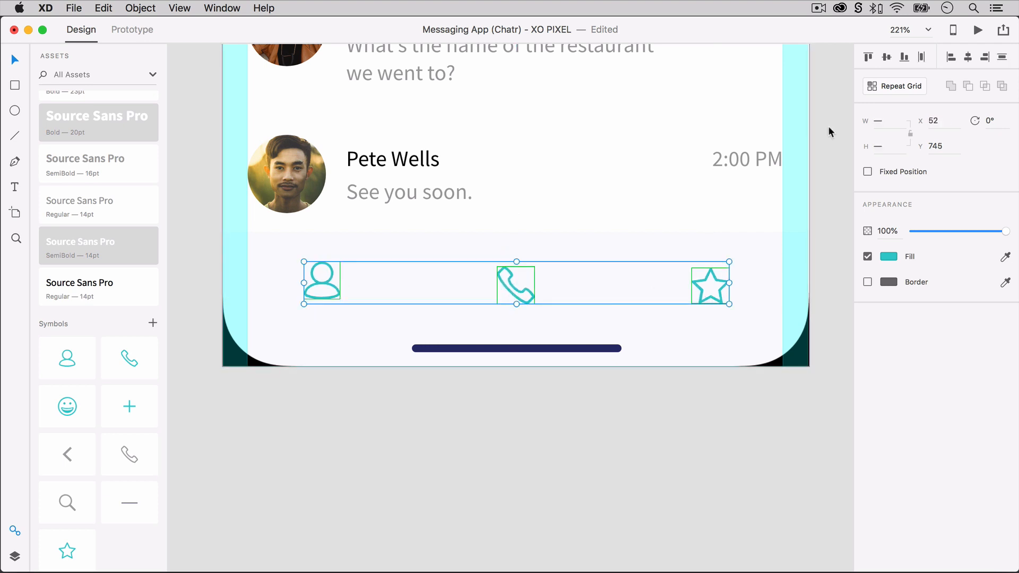
pyautogui.click(887, 57)
pyautogui.click(697, 451)
# Nudge the person, phone and star icons up together within the bottom bar.
pyautogui.click(520, 290)
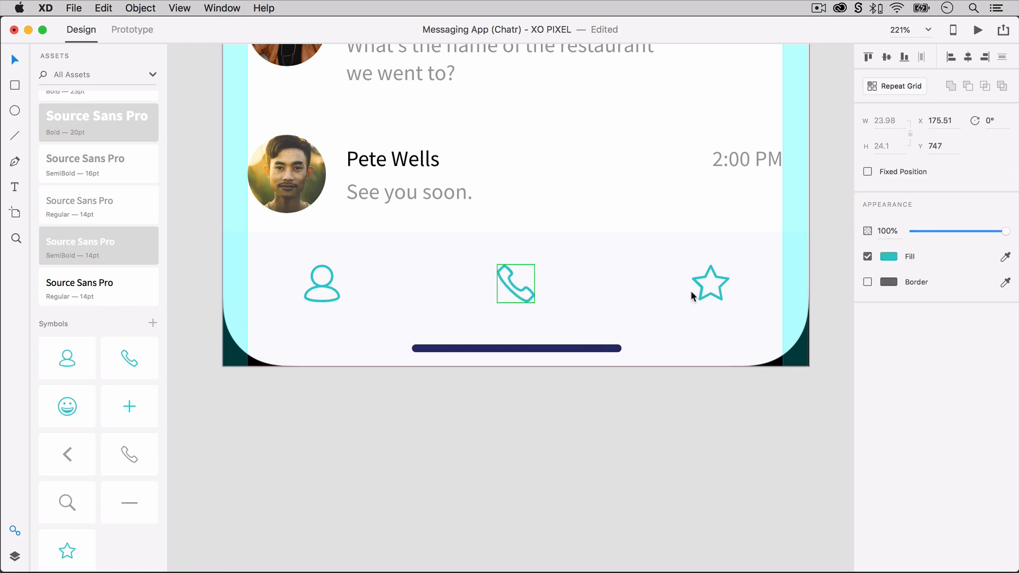
pyautogui.keyDown('shift'); pyautogui.click(690, 293); pyautogui.keyUp('shift')
pyautogui.keyDown('shift'); pyautogui.click(336, 297); pyautogui.keyUp('shift')
pyautogui.press('Up')
pyautogui.press('Up')
pyautogui.press('Up')
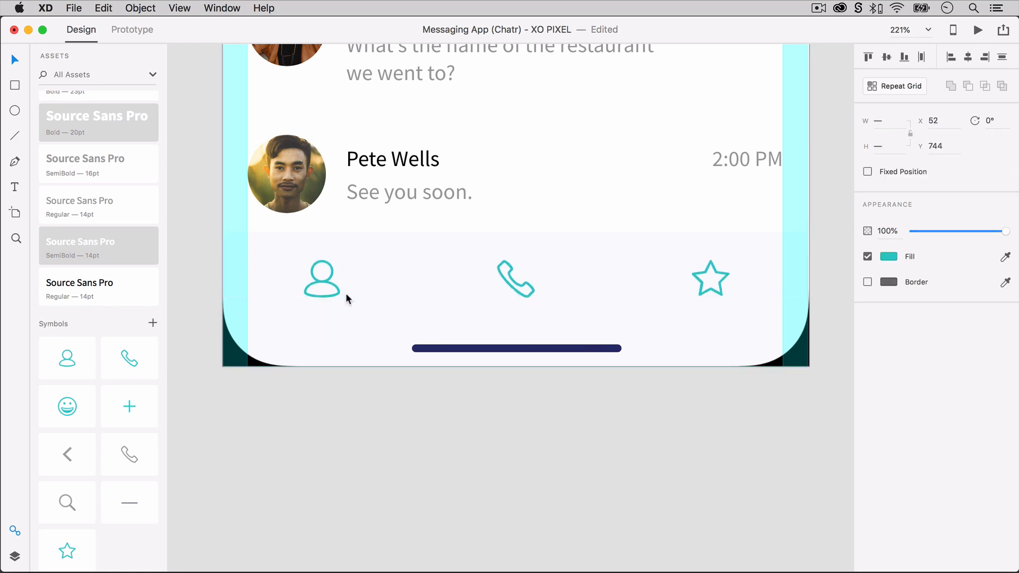
pyautogui.press('Up')
pyautogui.press('Up')
pyautogui.press('Up')
pyautogui.press('Up')
pyautogui.press('Up')
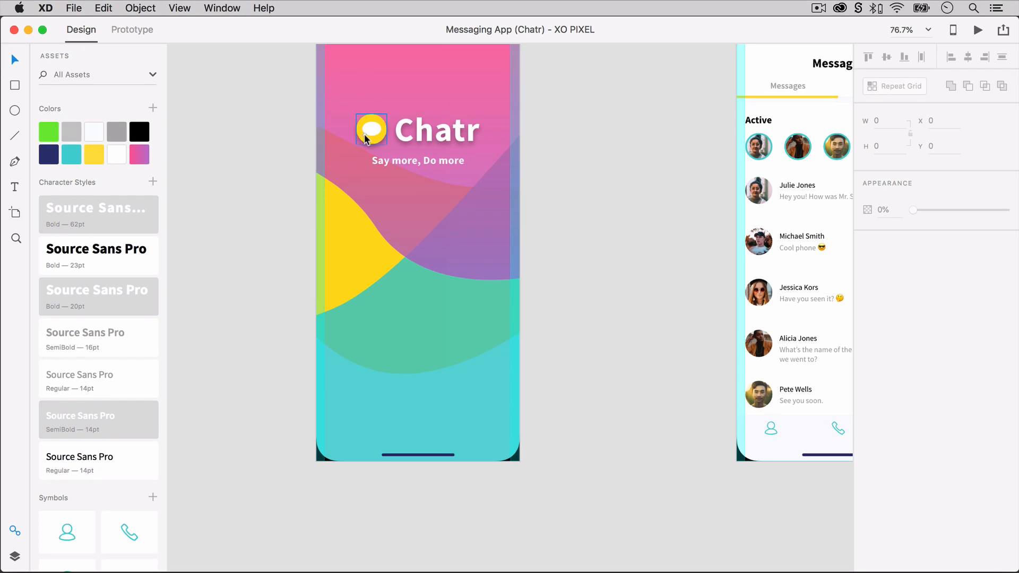
# Copy the yellow speech-bubble logo from the Chatr splash screen onto the Messages artboard, over the last message's time.
pyautogui.click(367, 136)
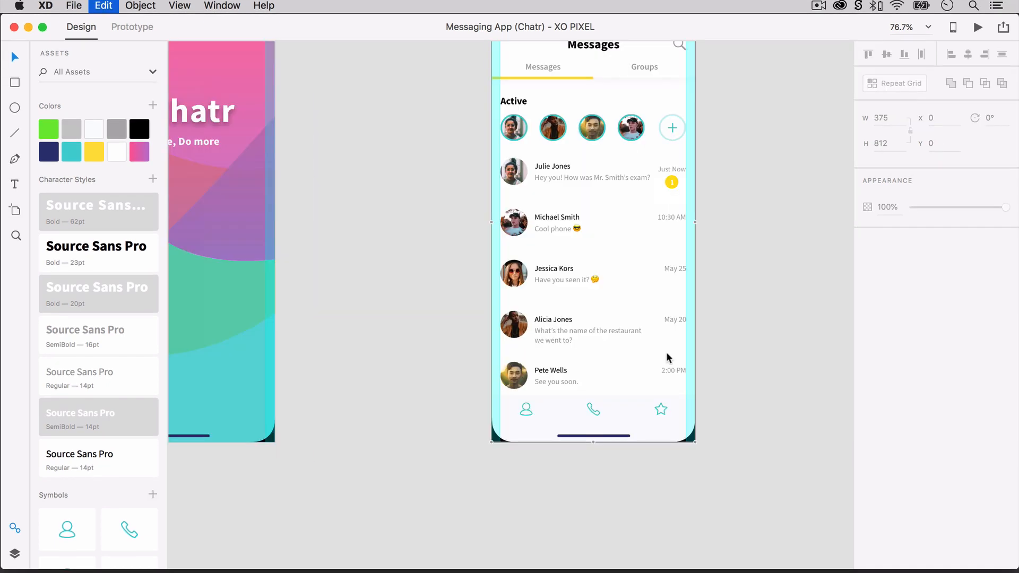
pyautogui.press('super+v')
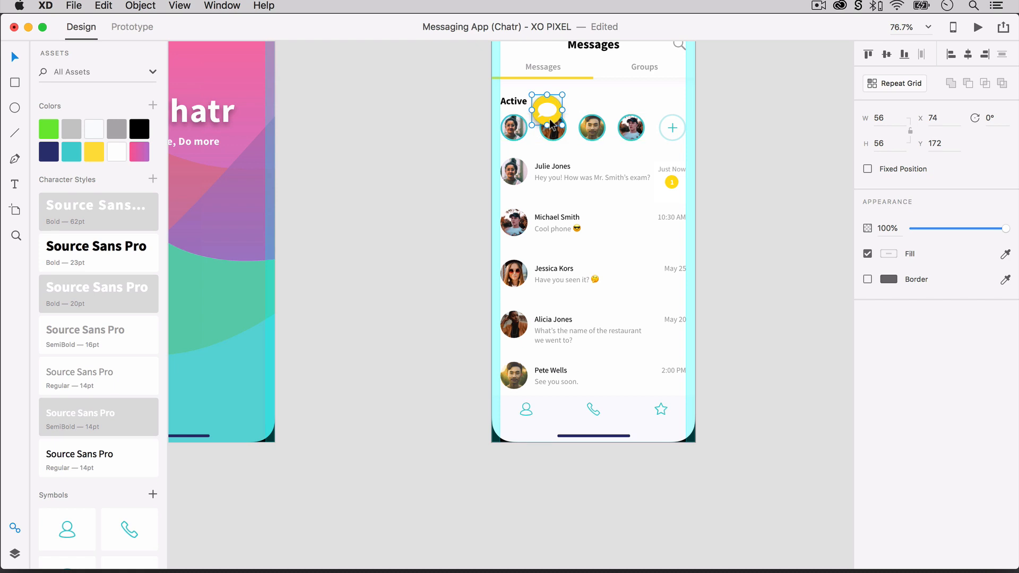
pyautogui.moveTo(552, 125); pyautogui.dragTo(666, 375)
pyautogui.scroll(5, 665, 375)
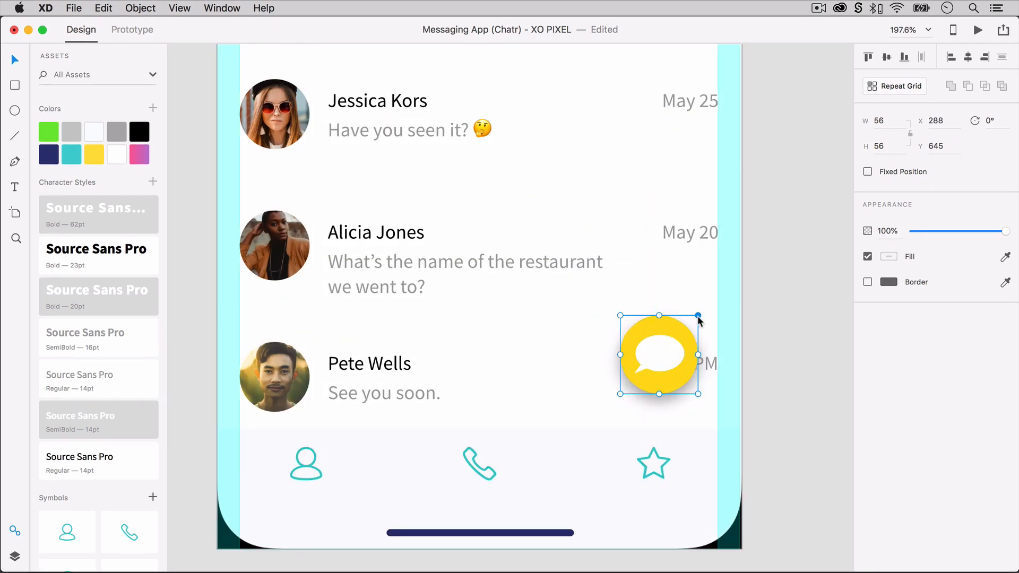
# Scale the speech-bubble button down to about 45 by 45 and place it at X 300, Y 664.83, above the bottom bar.
pyautogui.moveTo(699, 317); pyautogui.dragTo(683, 330)
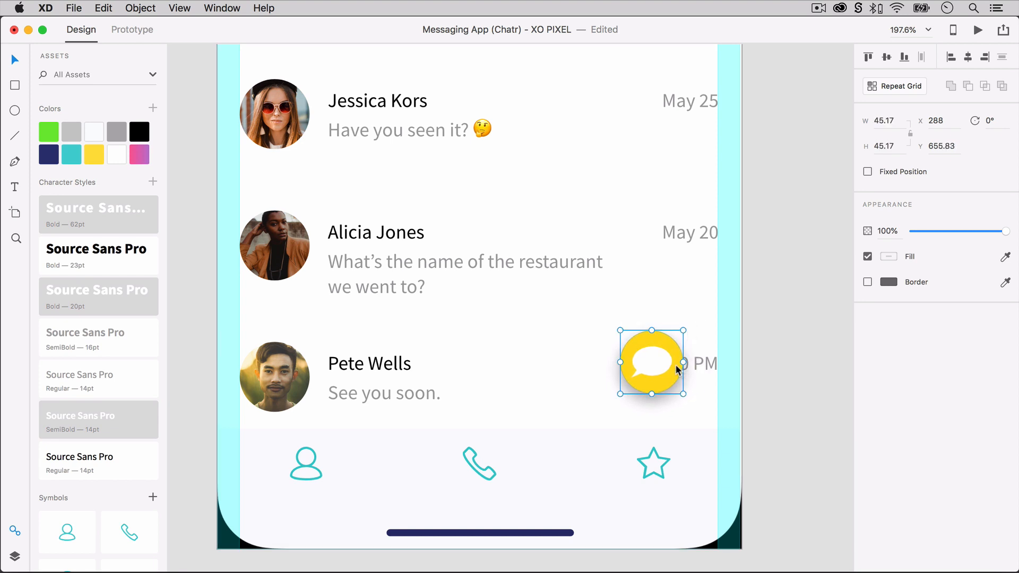
pyautogui.moveTo(675, 366); pyautogui.dragTo(689, 365)
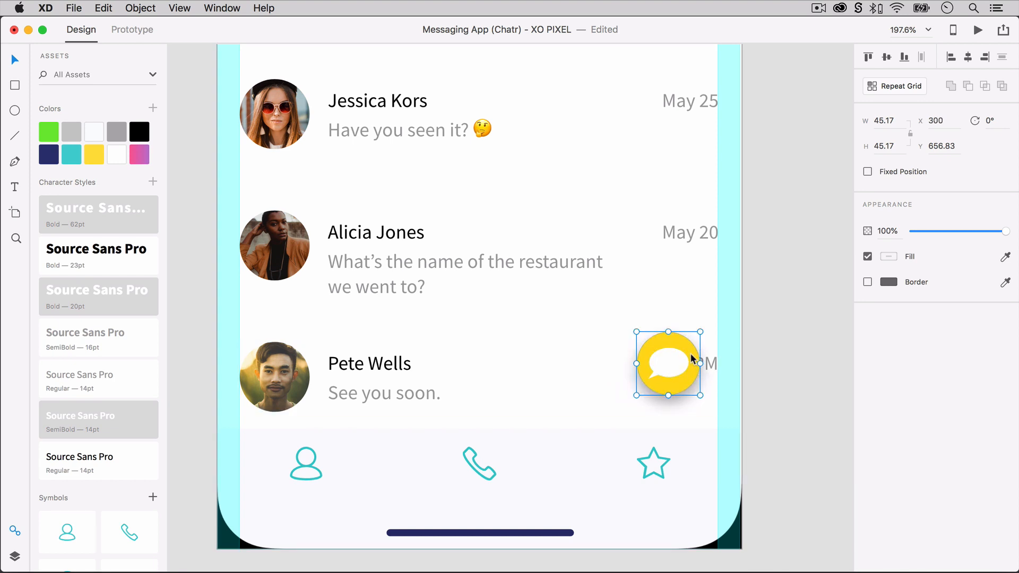
pyautogui.moveTo(692, 359); pyautogui.dragTo(691, 370)
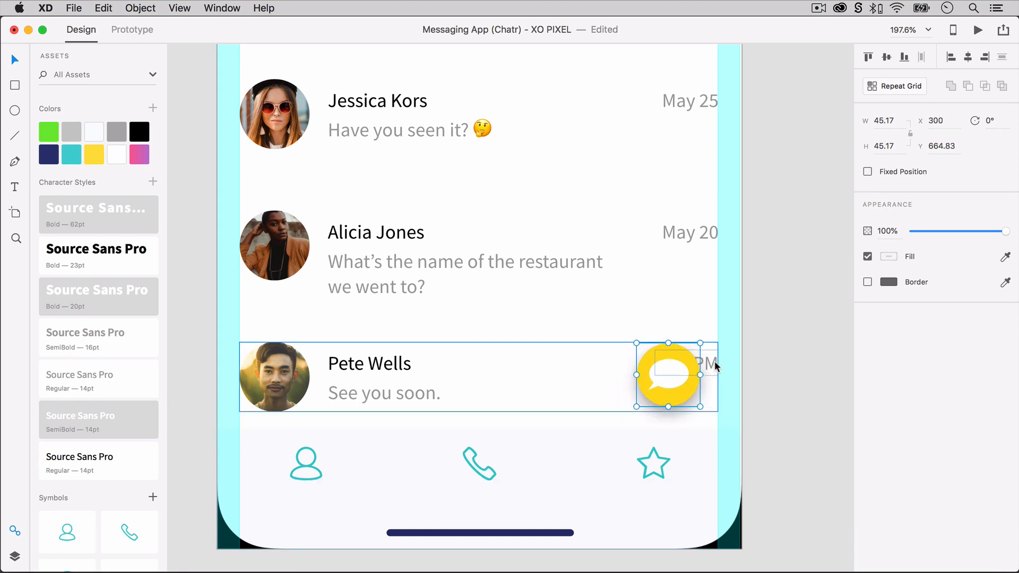
# Set the shadow opacity of the speech-bubble button's yellow circle to 20%.
pyautogui.doubleClick(687, 391)
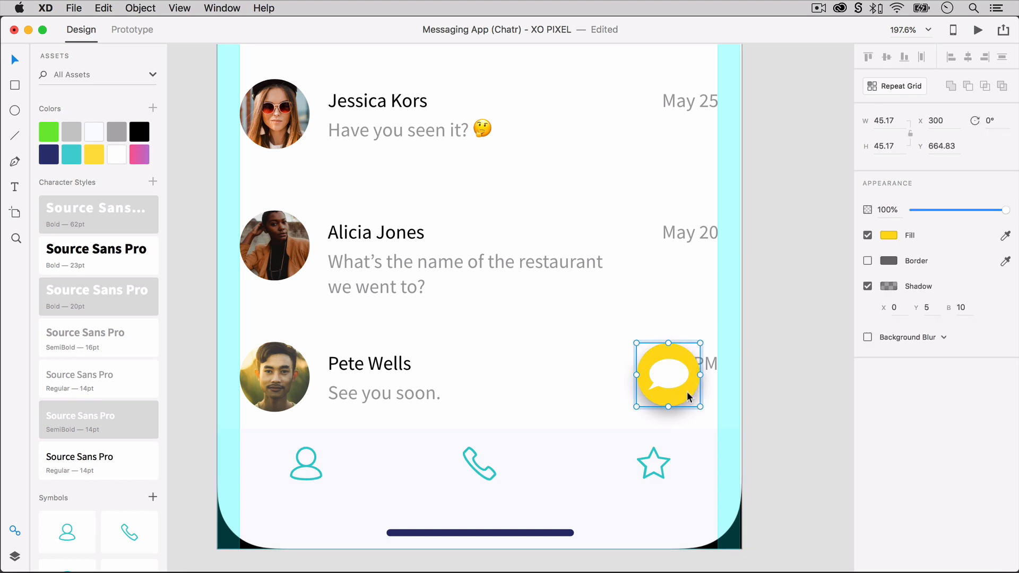
pyautogui.click(886, 288)
pyautogui.click(834, 336)
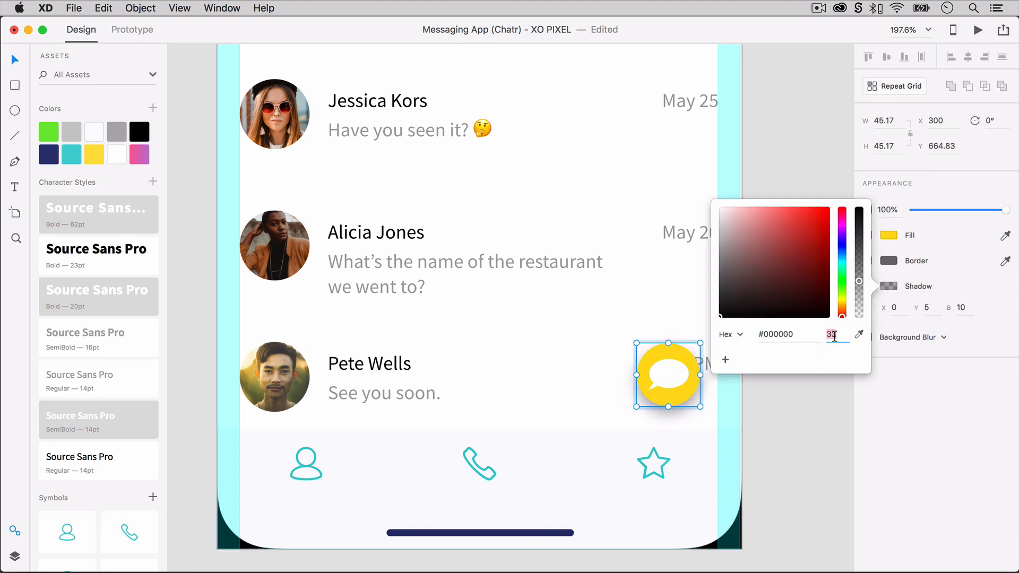
pyautogui.write('25')
pyautogui.press('Return')
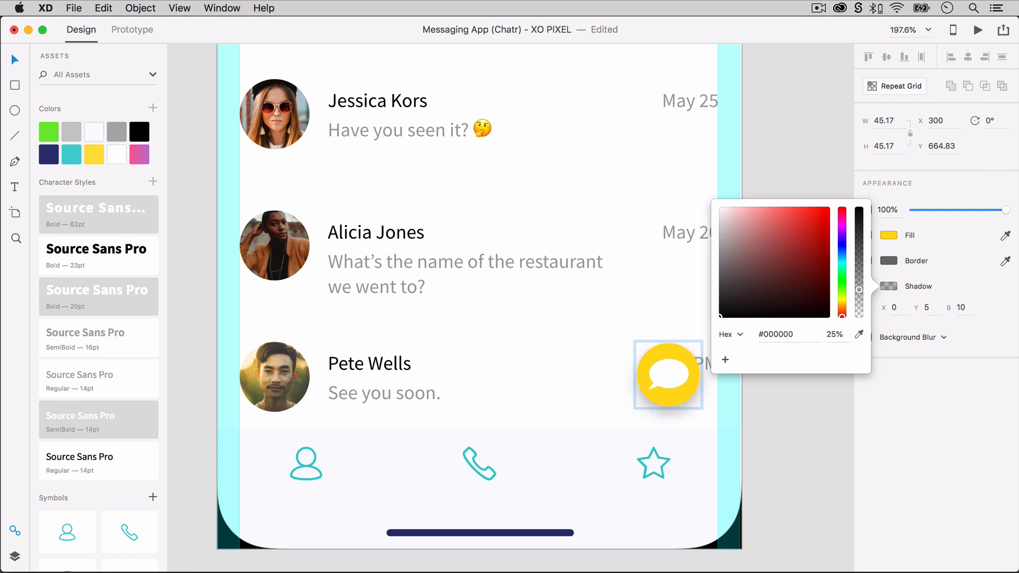
pyautogui.write('20')
pyautogui.press('Return')
pyautogui.click(794, 424)
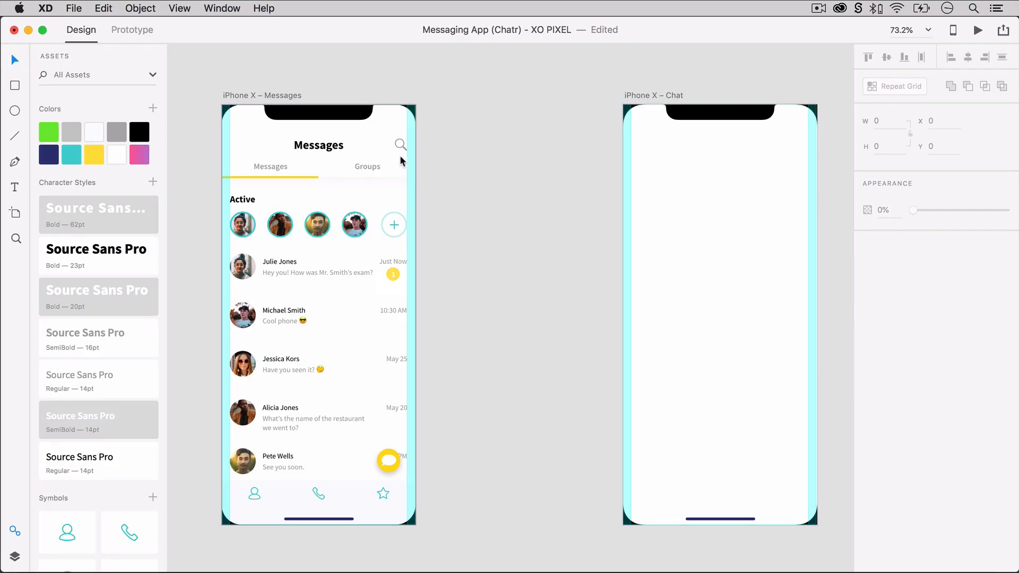
# Copy the Messages header background and search icon onto the Chat artboard.
pyautogui.click(415, 154)
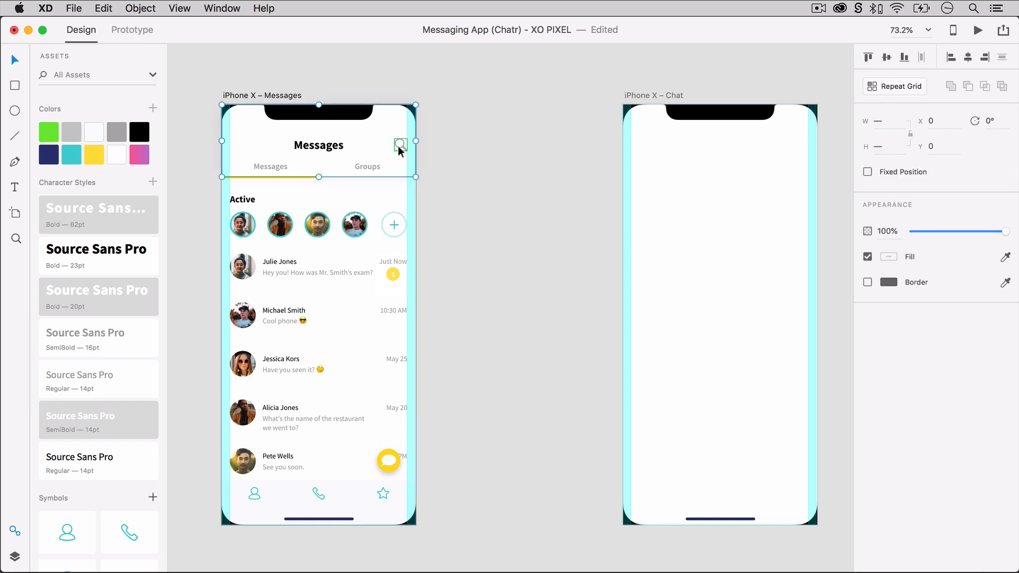
pyautogui.press('super+c')
pyautogui.press('super+v')
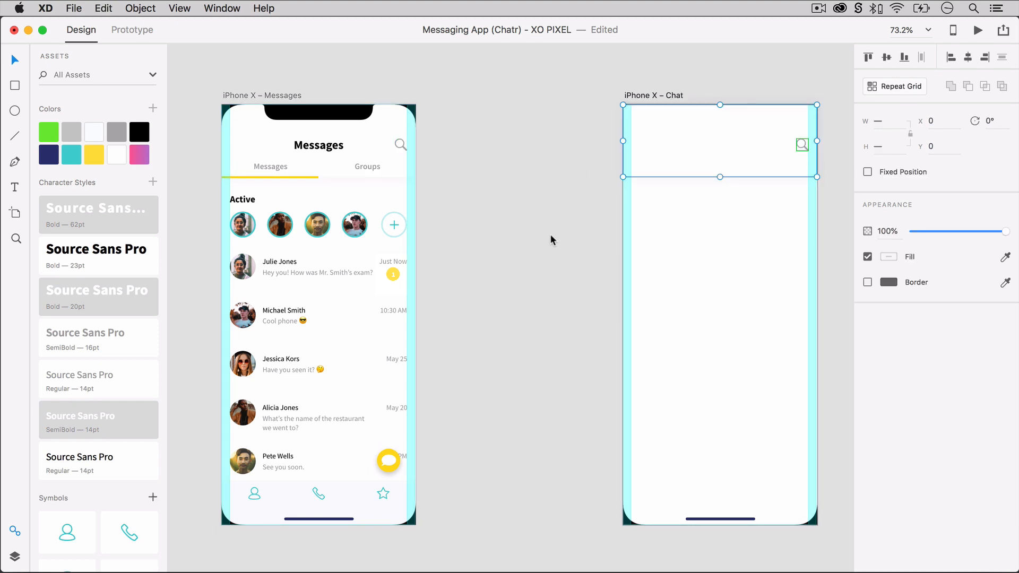
pyautogui.click(540, 235)
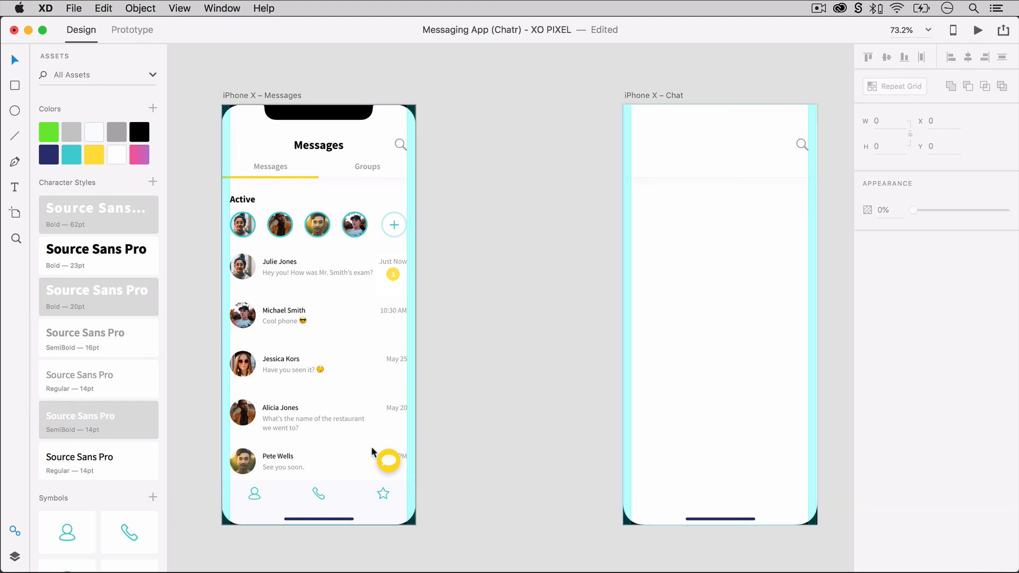
# Copy the bottom navigation bar with its profile, phone and star icons from the Messages artboard onto the Chat artboard.
pyautogui.click(413, 495)
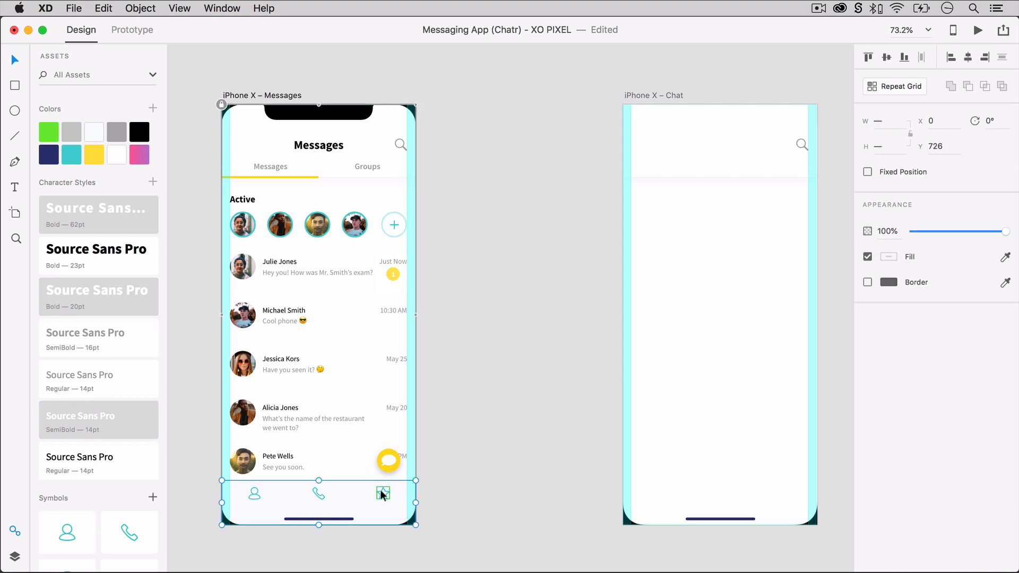
pyautogui.keyDown('shift'); pyautogui.click(320, 494); pyautogui.keyUp('shift')
pyautogui.press('super+c')
pyautogui.press('super+v')
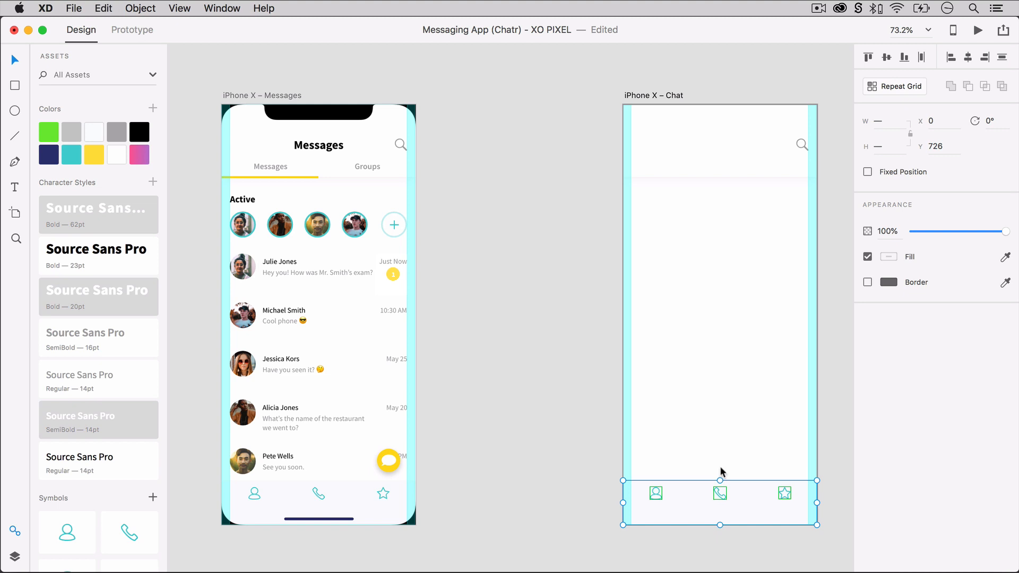
pyautogui.click(709, 463)
# Remove the shadow from the Chat header background and send both it and the bottom bar's background behind the phone frame.
pyautogui.click(686, 173)
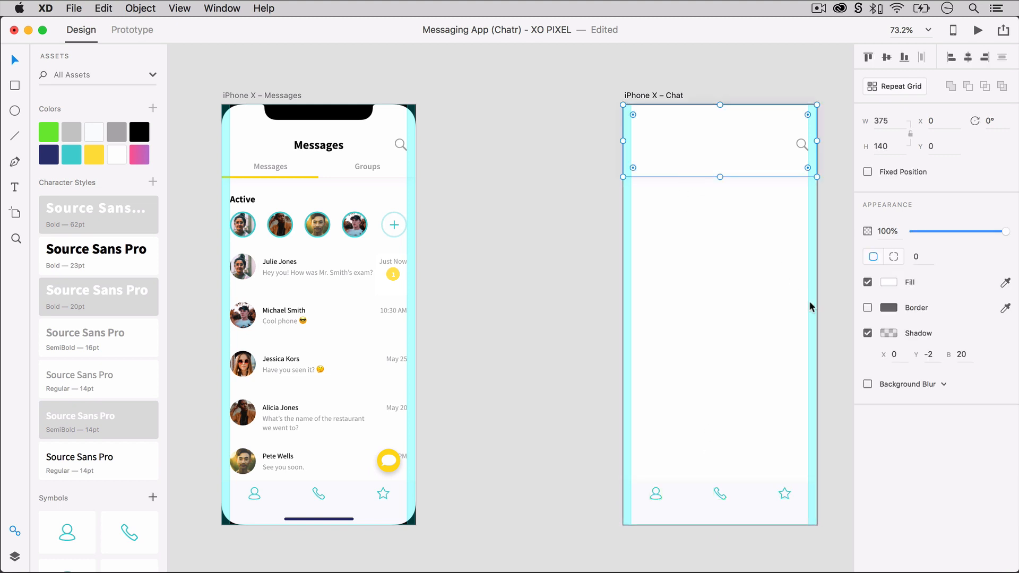
pyautogui.click(868, 333)
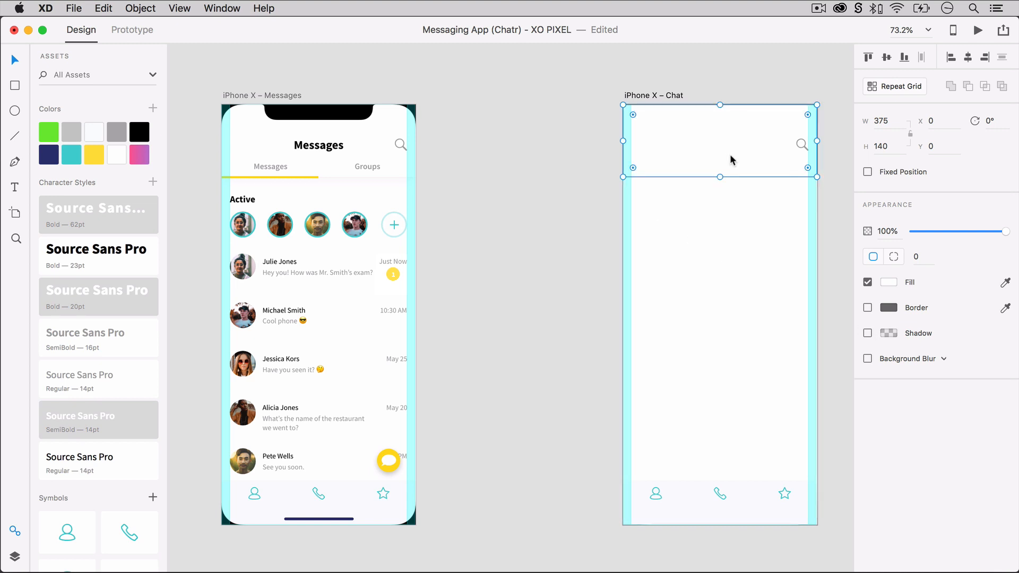
pyautogui.press('super+shift+bracketleft')
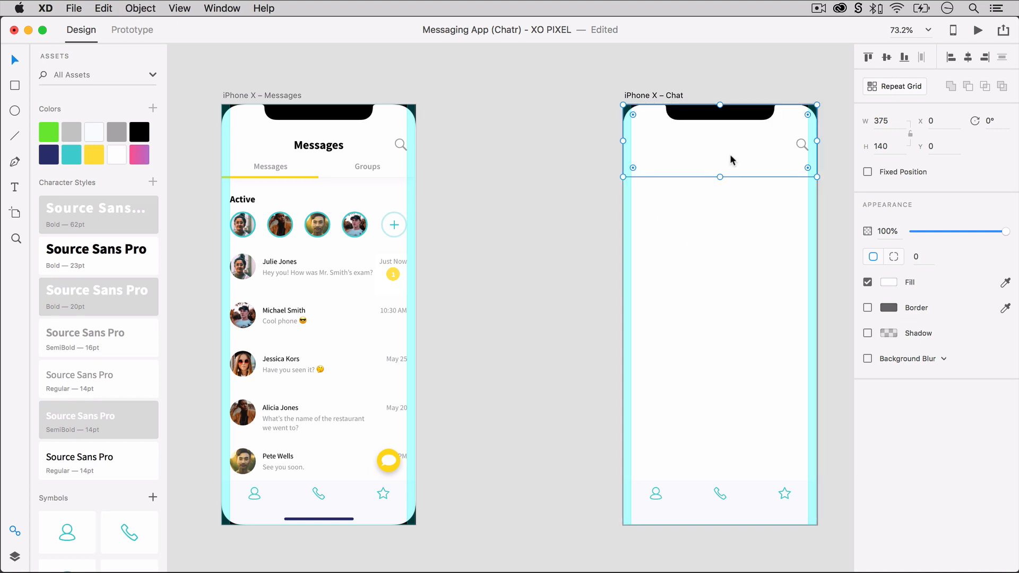
pyautogui.click(754, 493)
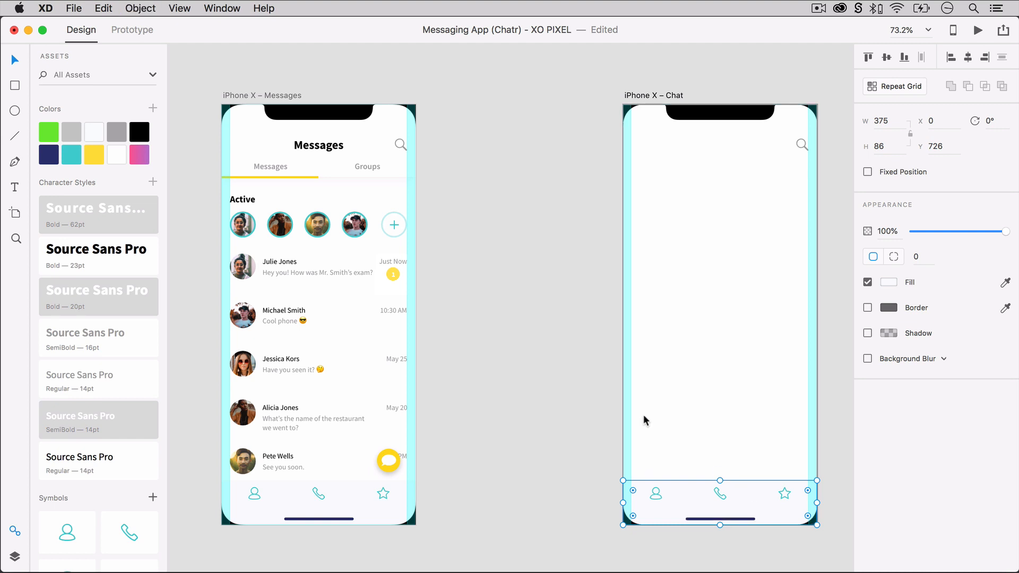
pyautogui.click(578, 411)
# Place the grey back-arrow symbol in the Chat header at the left margin, level with the search icon.
pyautogui.scroll(-5, 68, 423)
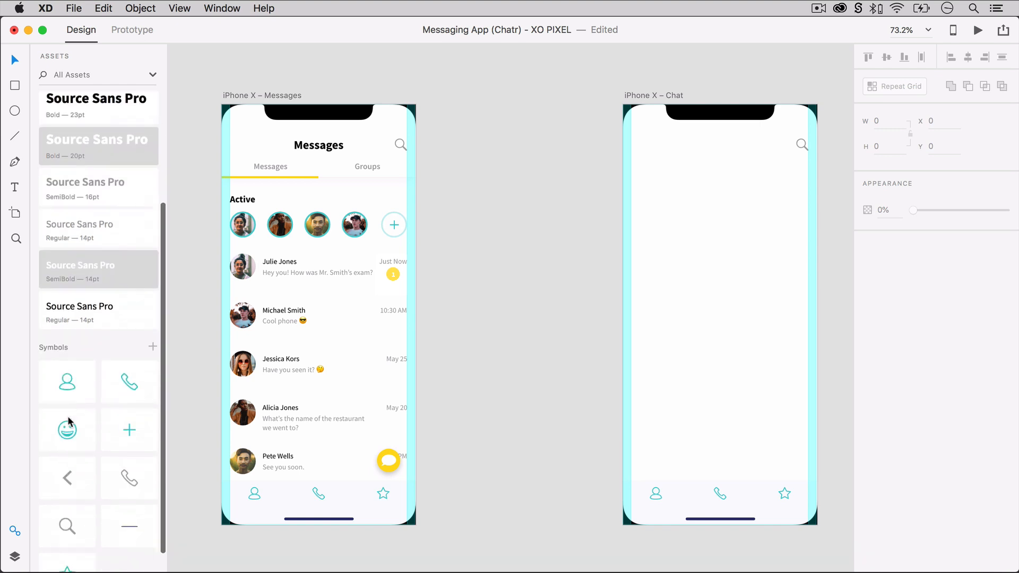
pyautogui.moveTo(54, 460); pyautogui.dragTo(633, 145)
pyautogui.click(526, 167)
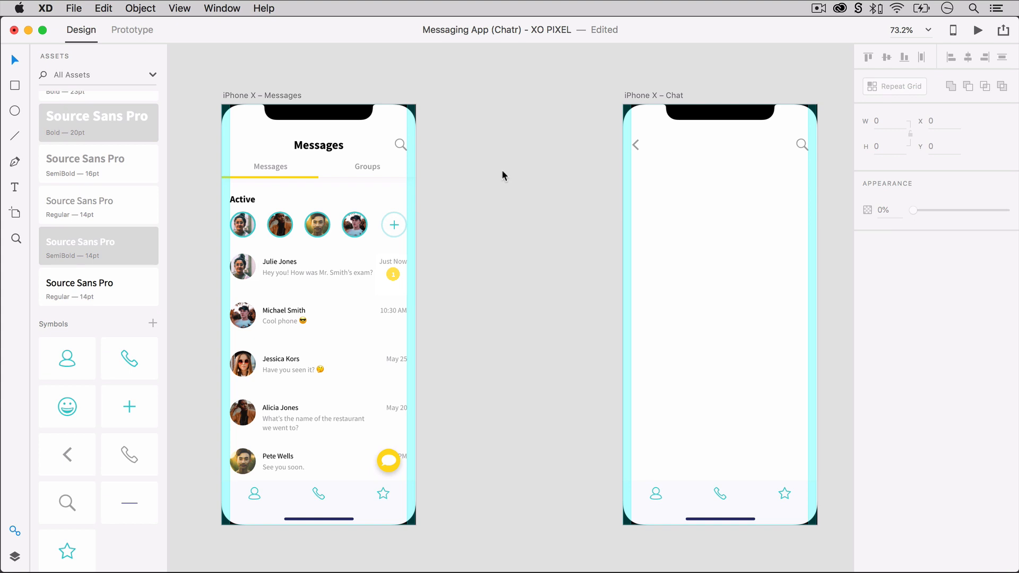
# Copy the first message's avatar from the Messages artboard and centre it in the Chat header between the back arrow and search icon.
pyautogui.click(245, 267)
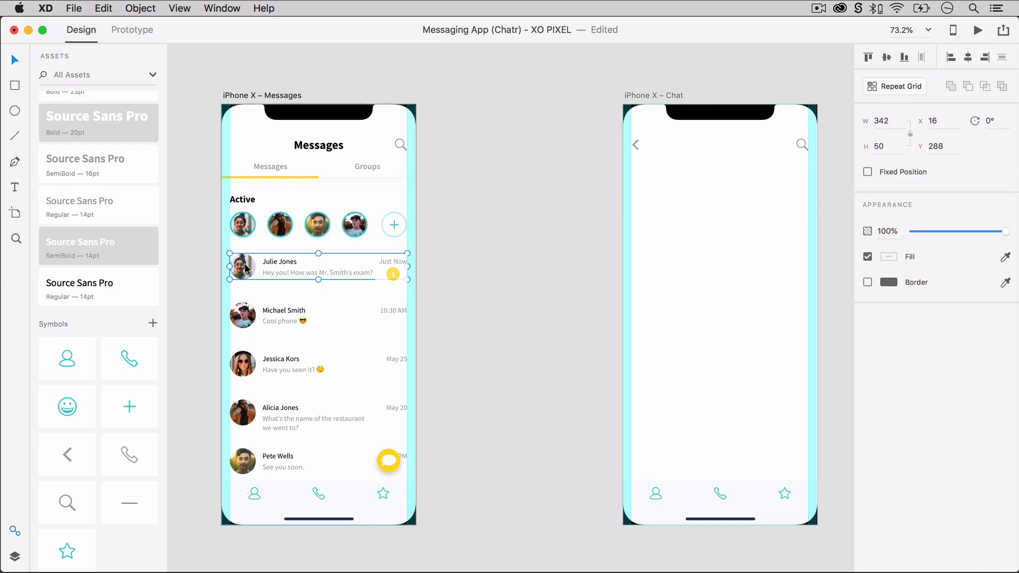
pyautogui.click(691, 154)
pyautogui.click(819, 152)
pyautogui.press('super+v')
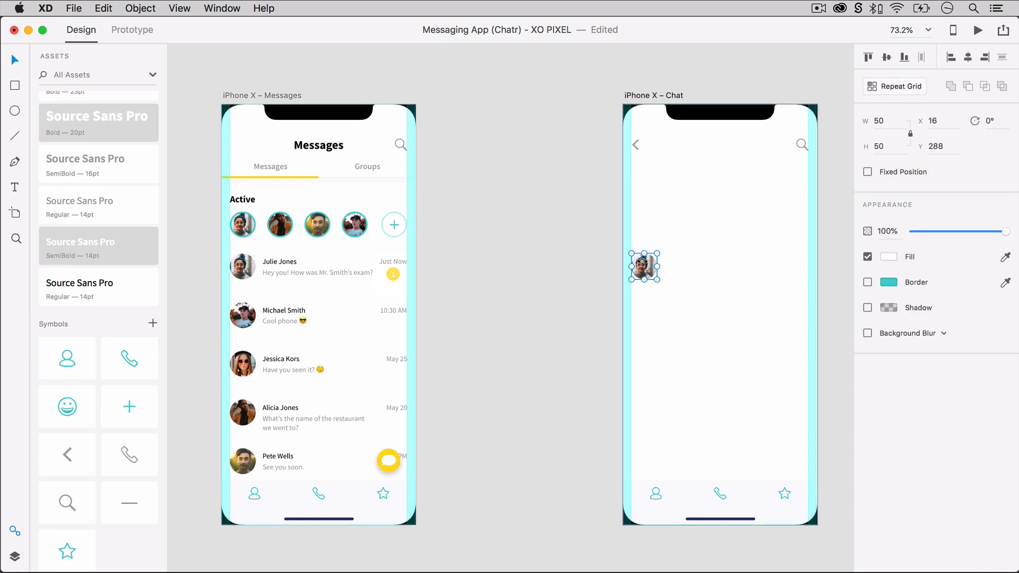
pyautogui.moveTo(643, 266); pyautogui.dragTo(720, 145)
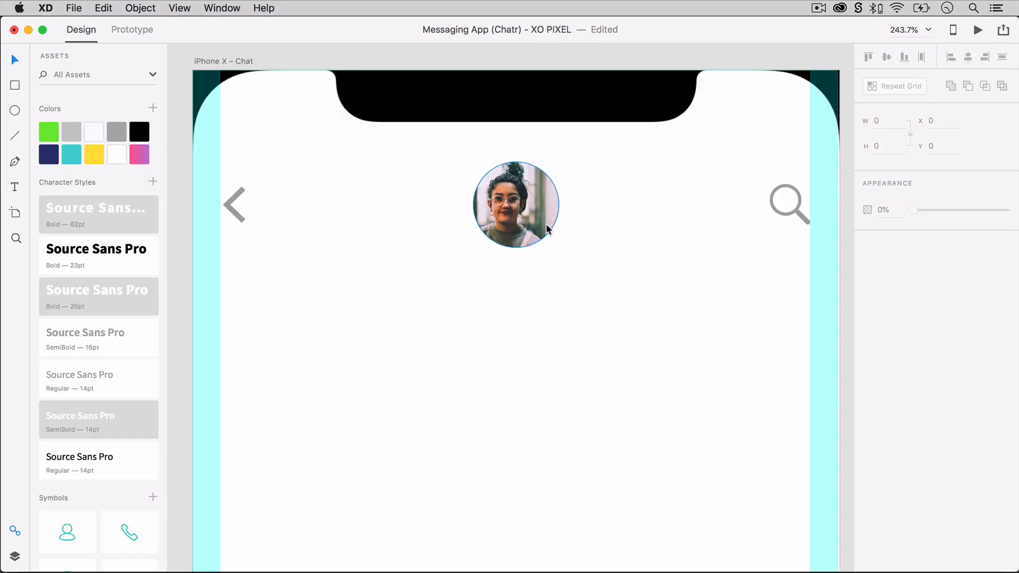
# Draw a 9 by 9 status circle on the header avatar's lower-right edge, with a green fill and a border matching the white background.
pyautogui.press('e')
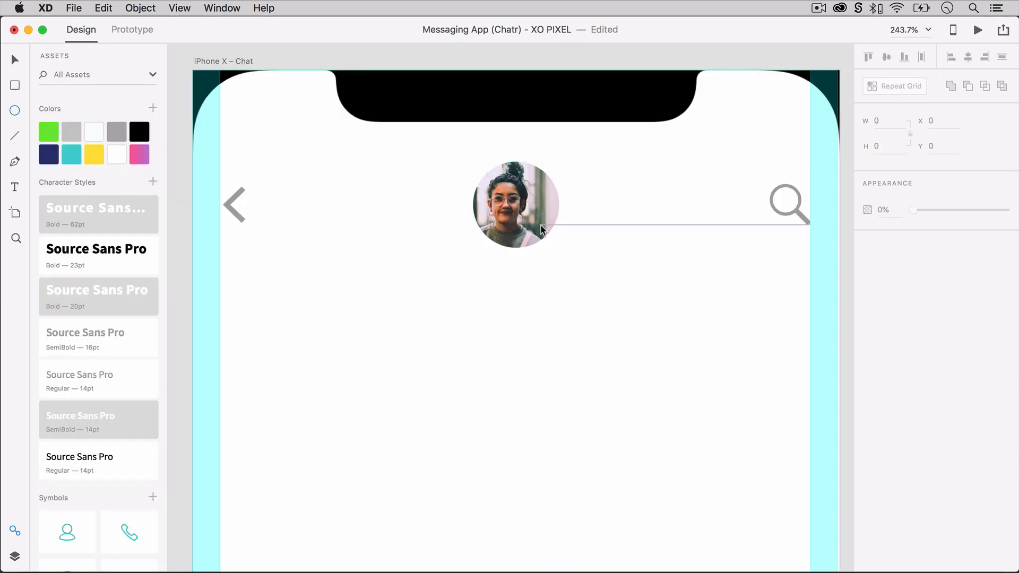
pyautogui.moveTo(541, 225); pyautogui.dragTo(559, 250)
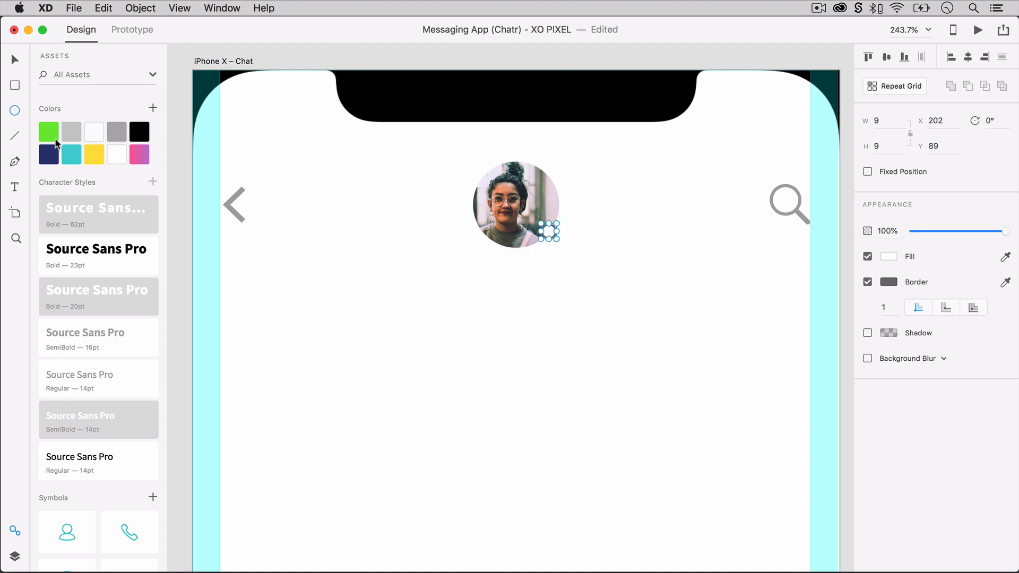
pyautogui.click(55, 139)
pyautogui.click(1005, 283)
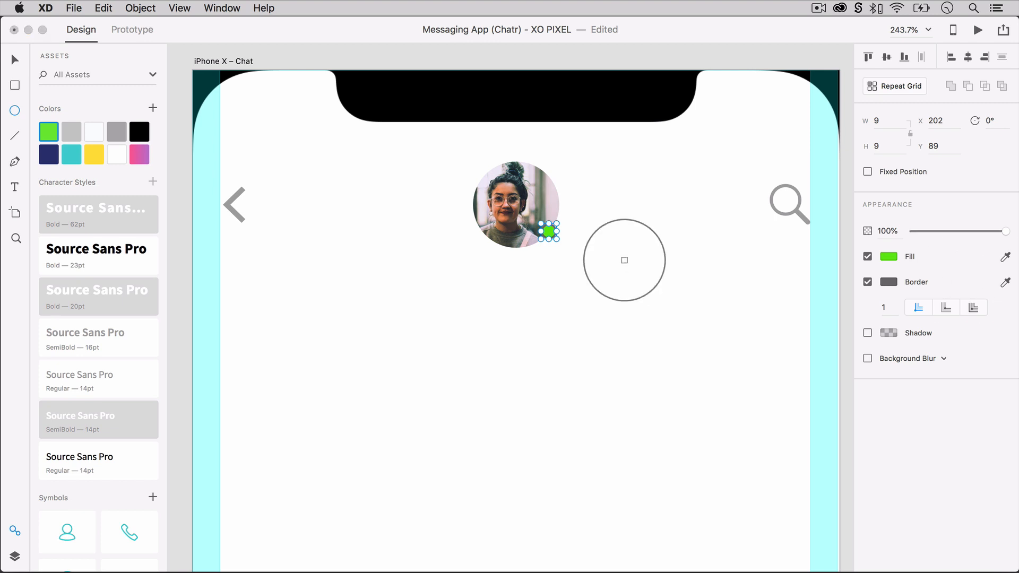
pyautogui.click(625, 260)
pyautogui.press('v')
pyautogui.click(577, 234)
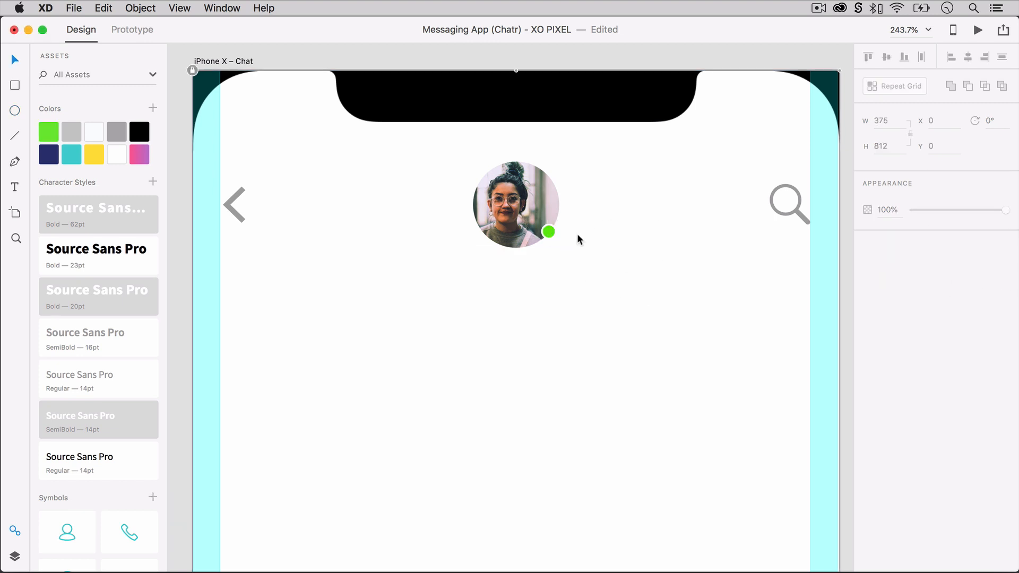
# Add the contact's full name as 18 pt bold Source Sans Pro text and centre it below the header avatar.
pyautogui.press('t')
pyautogui.click(473, 268)
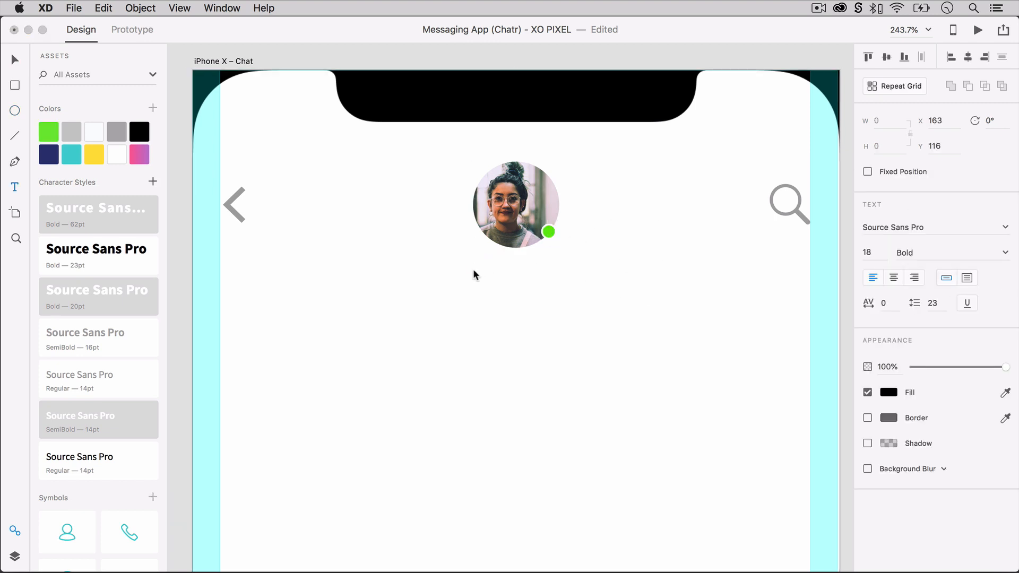
pyautogui.write('Julie Jones')
pyautogui.press('Escape')
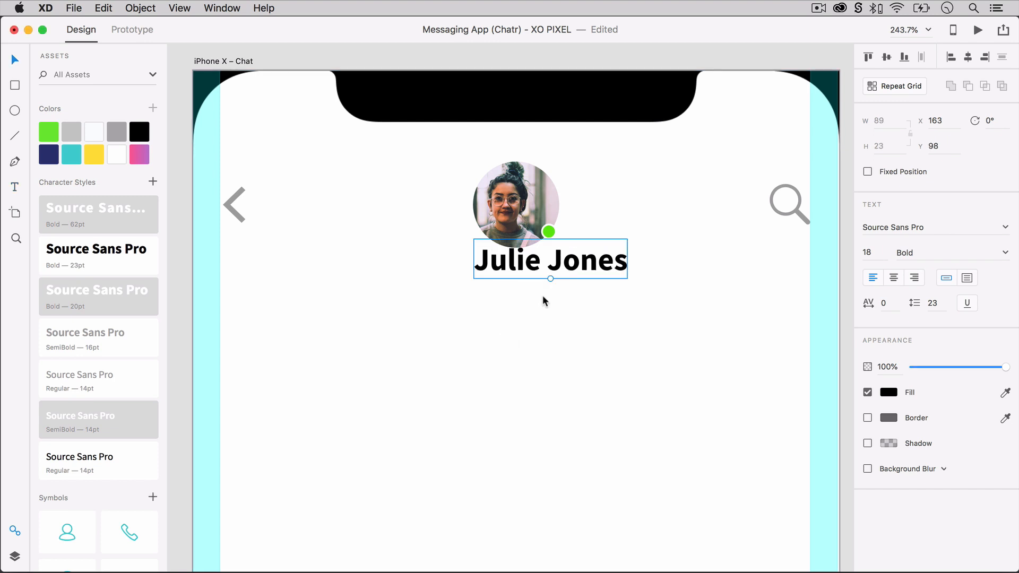
pyautogui.moveTo(574, 271); pyautogui.dragTo(540, 288)
pyautogui.click(548, 320)
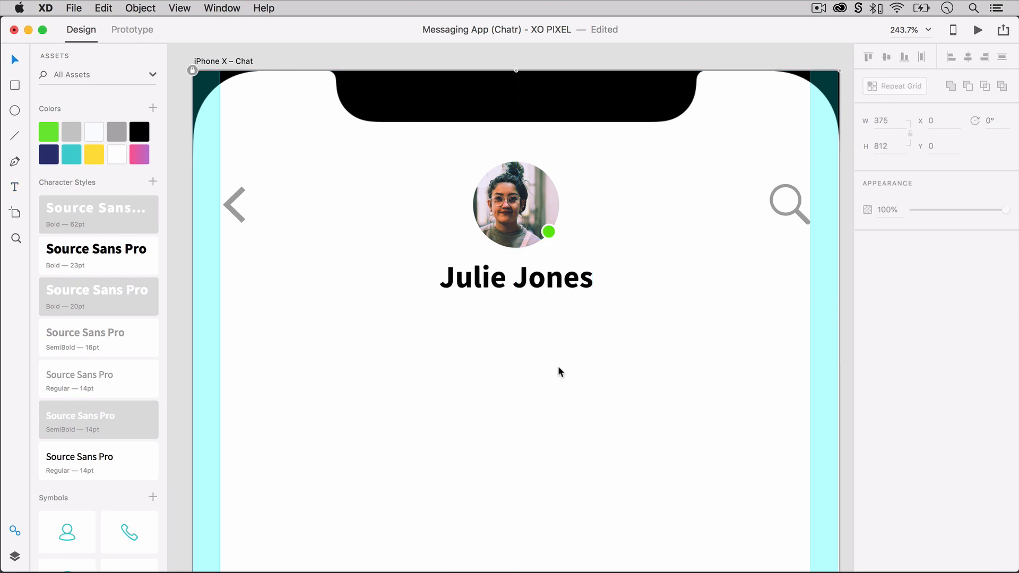
pyautogui.click(552, 290)
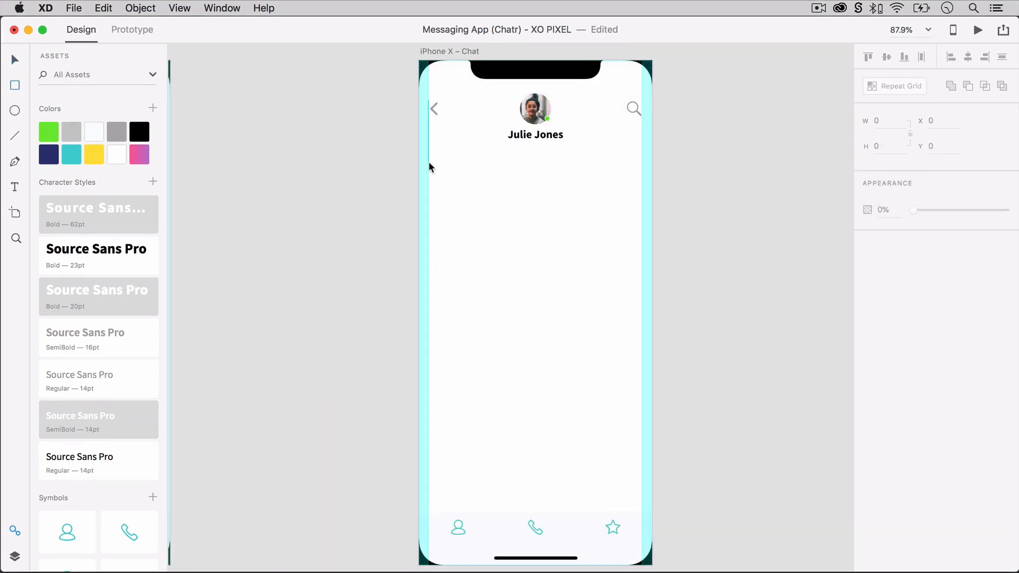
# Draw a 375 by 586 rectangle between the Chat header and bottom bar, fill it with off-white, remove its border and lock it.
pyautogui.moveTo(419, 148)
pyautogui.mouseDown()
pyautogui.moveTo(459, 245)
pyautogui.moveTo(652, 512)
pyautogui.mouseUp()
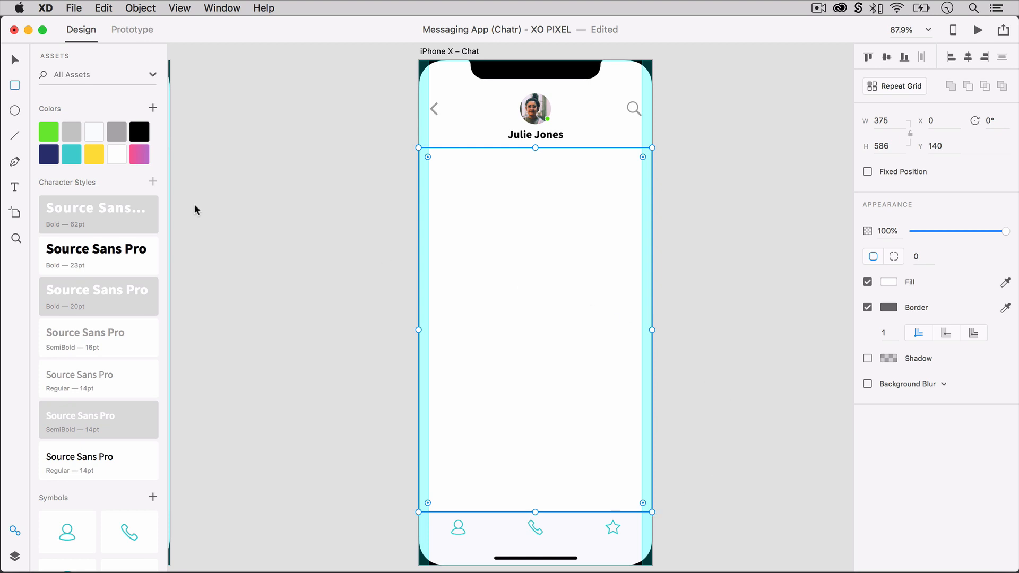
pyautogui.click(99, 133)
pyautogui.click(868, 307)
pyautogui.press('v')
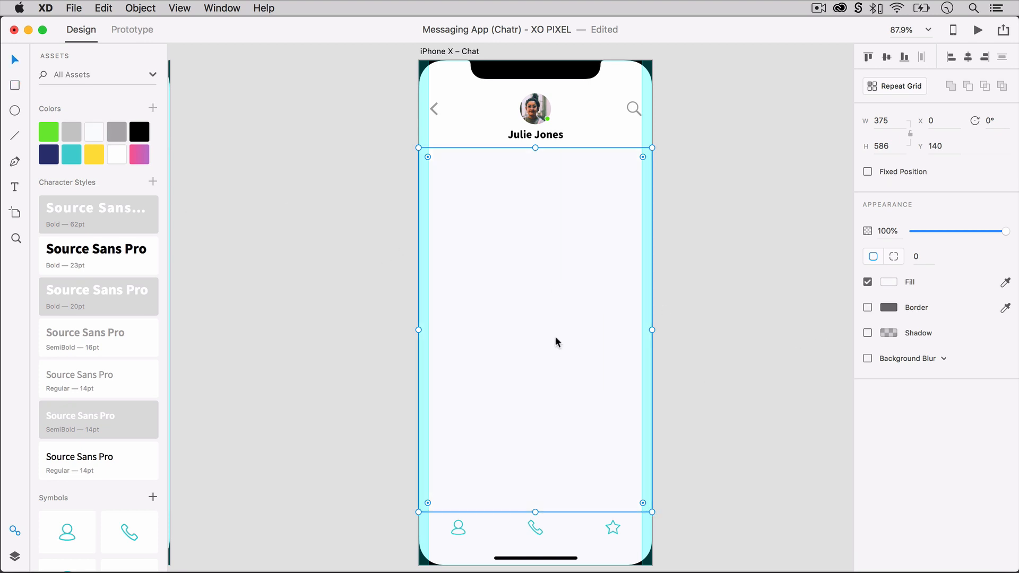
pyautogui.press('super+l')
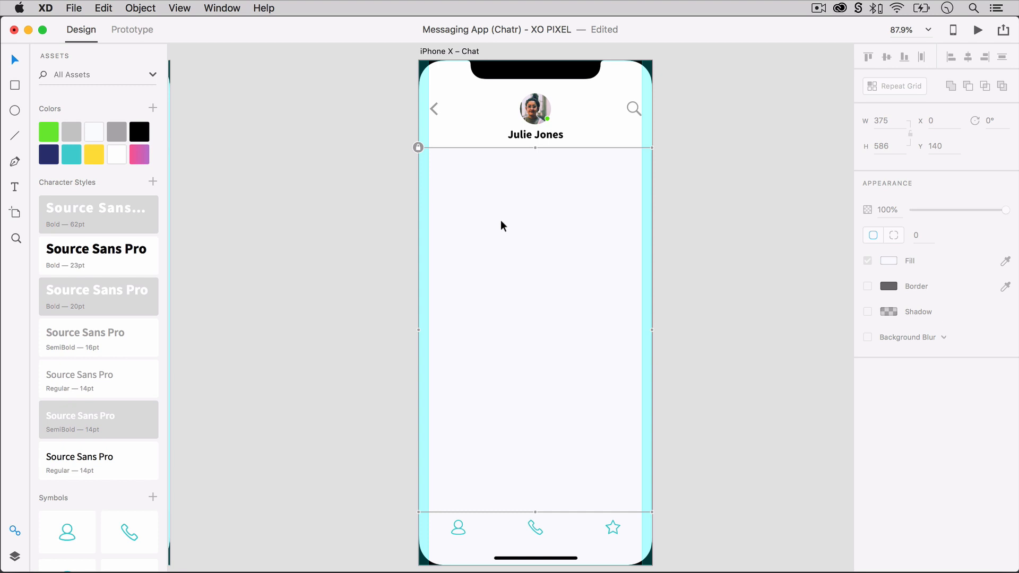
# Paste another 50 by 50 copy of the avatar into the upper chat area at X 48.5, Y 189.
pyautogui.press('super+shift+v')
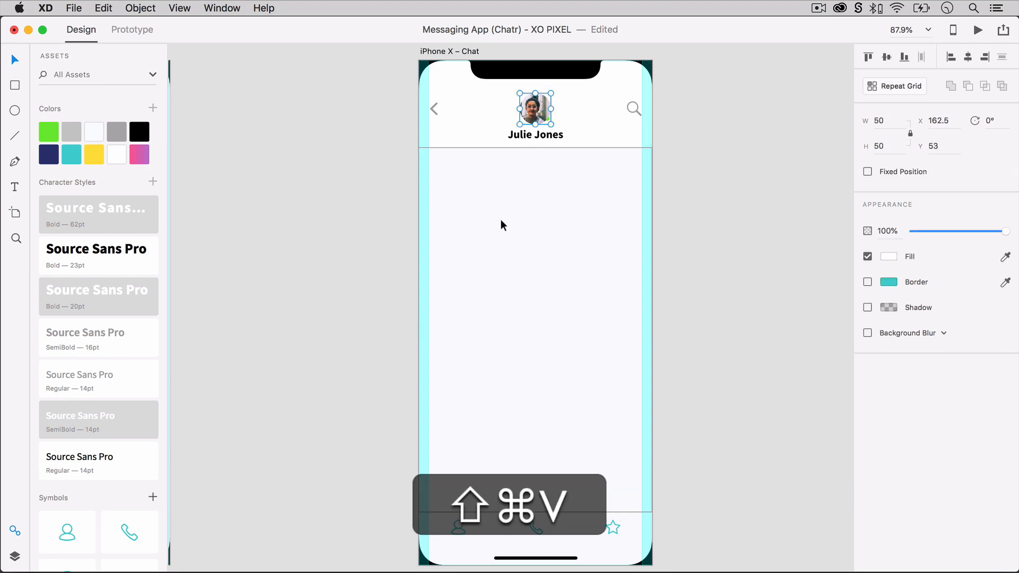
pyautogui.moveTo(536, 113); pyautogui.dragTo(467, 192)
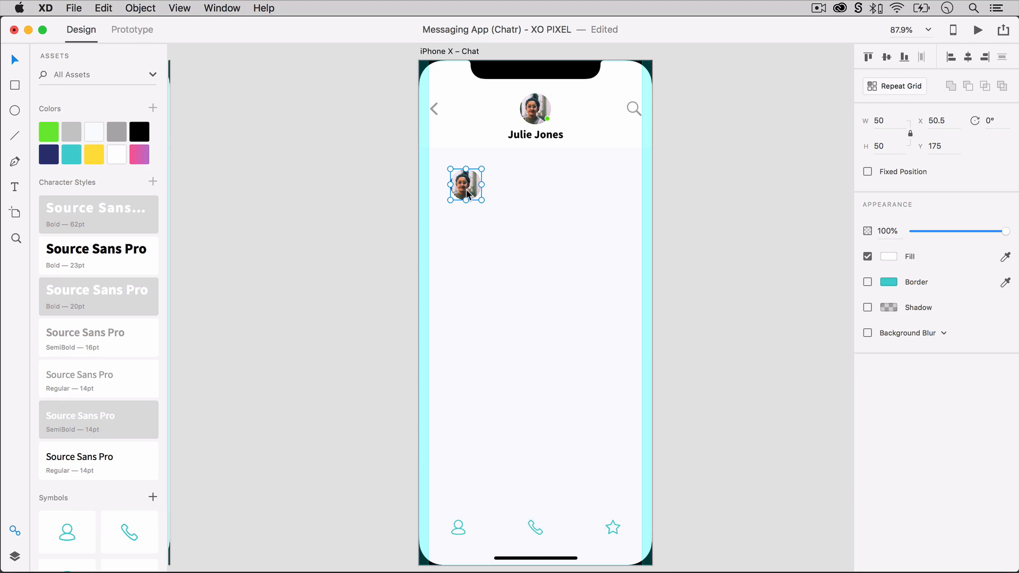
pyautogui.moveTo(467, 194); pyautogui.dragTo(465, 206)
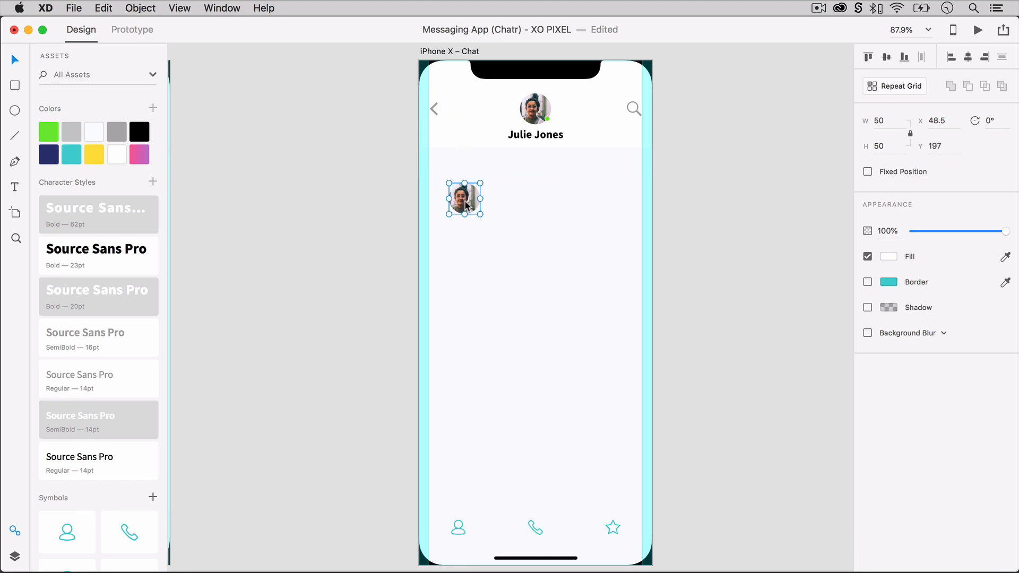
pyautogui.press('Down')
pyautogui.press('Down')
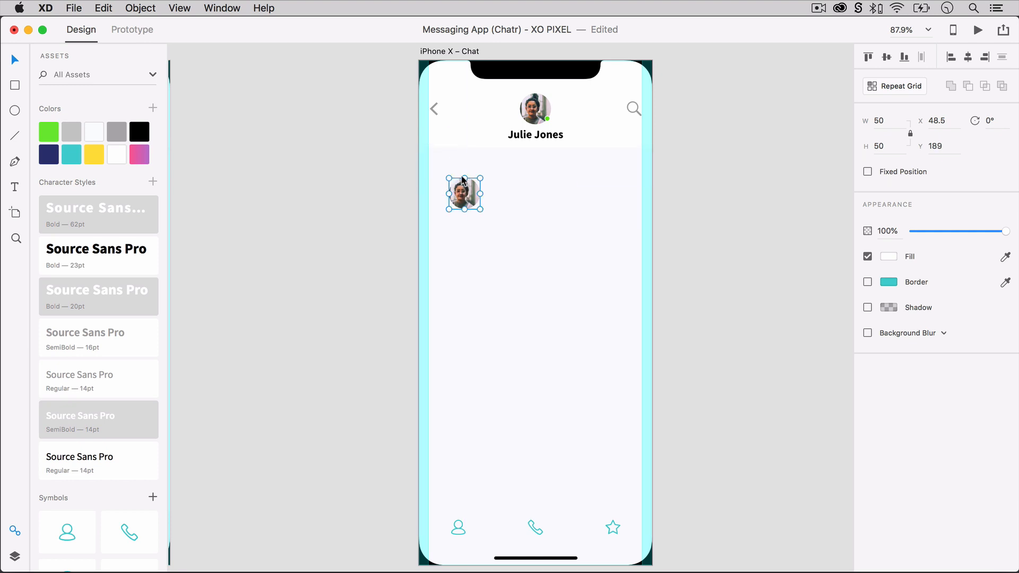
pyautogui.click(685, 204)
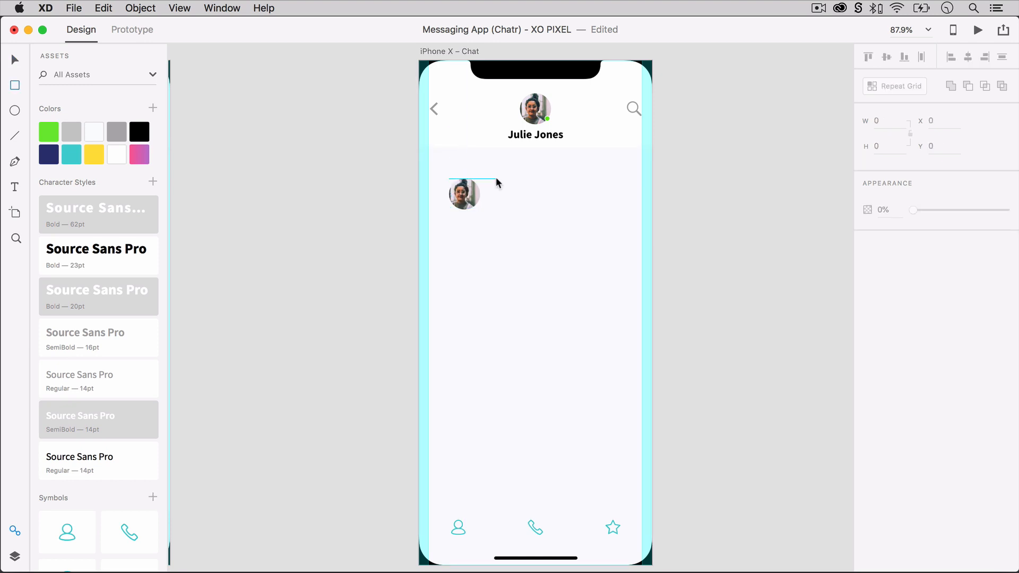
# Draw a message bubble rectangle beside the chat avatar at X 124, Y 190 and size it to 220 by 90.
pyautogui.moveTo(495, 178); pyautogui.dragTo(627, 217)
pyautogui.click(881, 120)
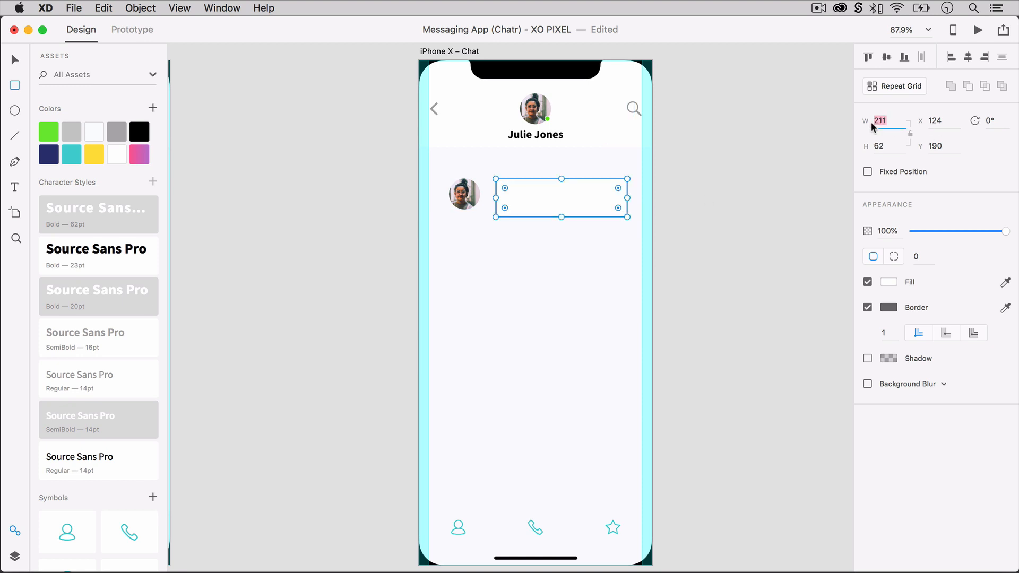
pyautogui.write('220')
pyautogui.press('Tab')
pyautogui.write('90')
pyautogui.press('Return')
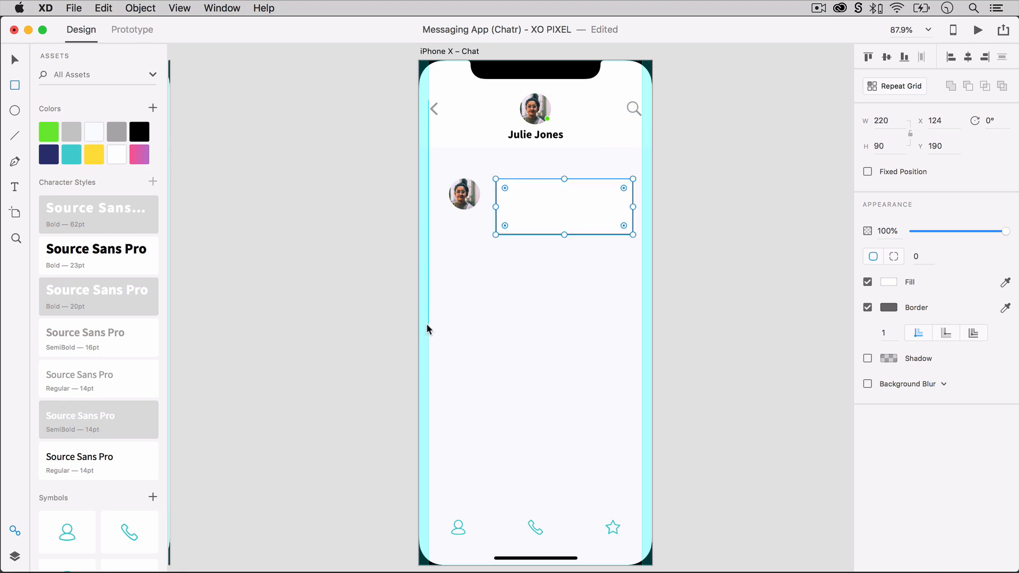
# Give the message bubble a corner radius of 20, remove its border and fill it with teal.
pyautogui.press('v')
pyautogui.click(915, 256)
pyautogui.write('20')
pyautogui.press('Return')
pyautogui.click(868, 308)
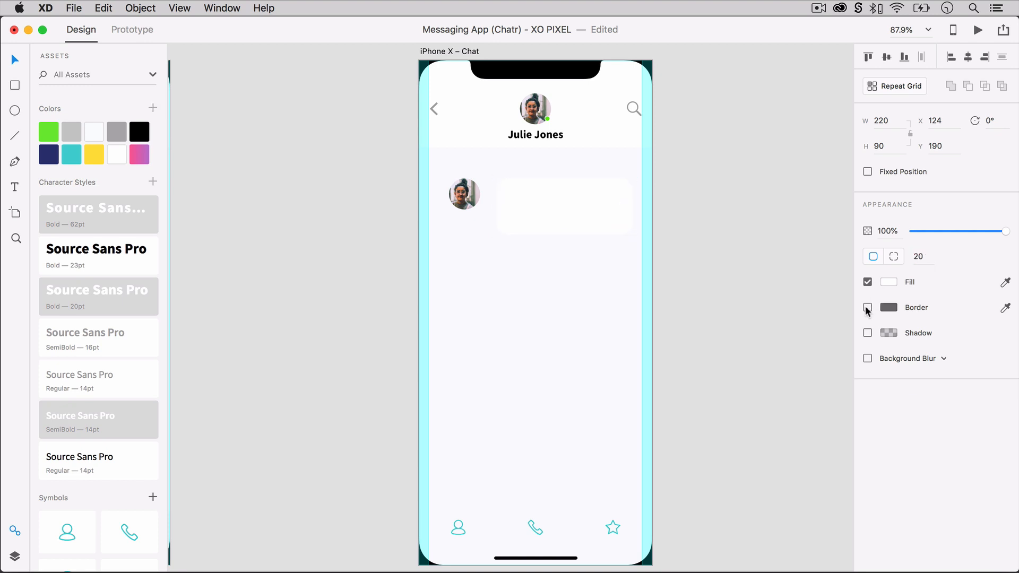
pyautogui.click(71, 154)
pyautogui.click(424, 214)
pyautogui.click(504, 213)
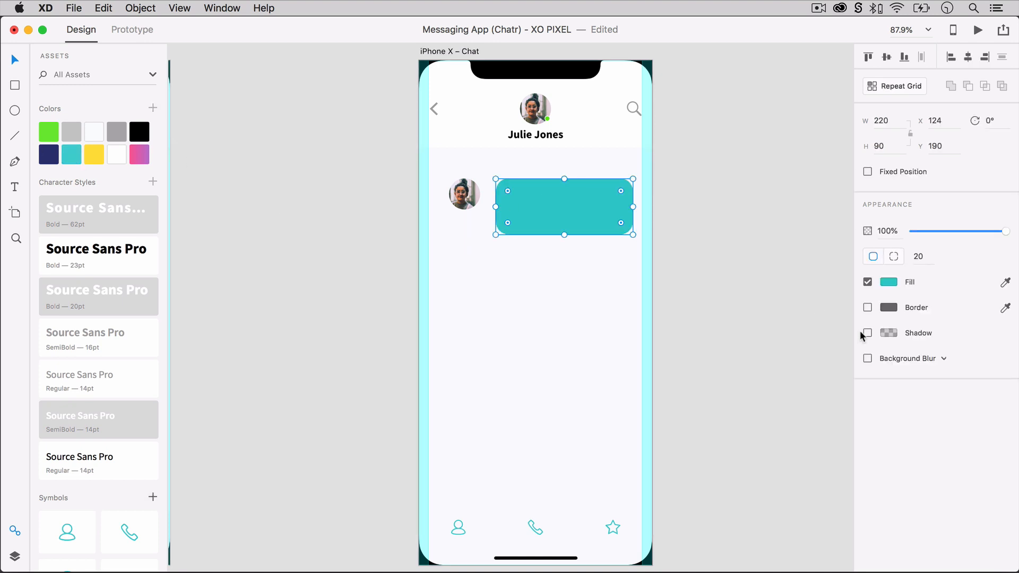
# Add a shadow with Y 3 and blur 6 to the teal message bubble and reduce its upper-left corner radius to 0.
pyautogui.click(868, 332)
pyautogui.click(938, 354)
pyautogui.click(962, 354)
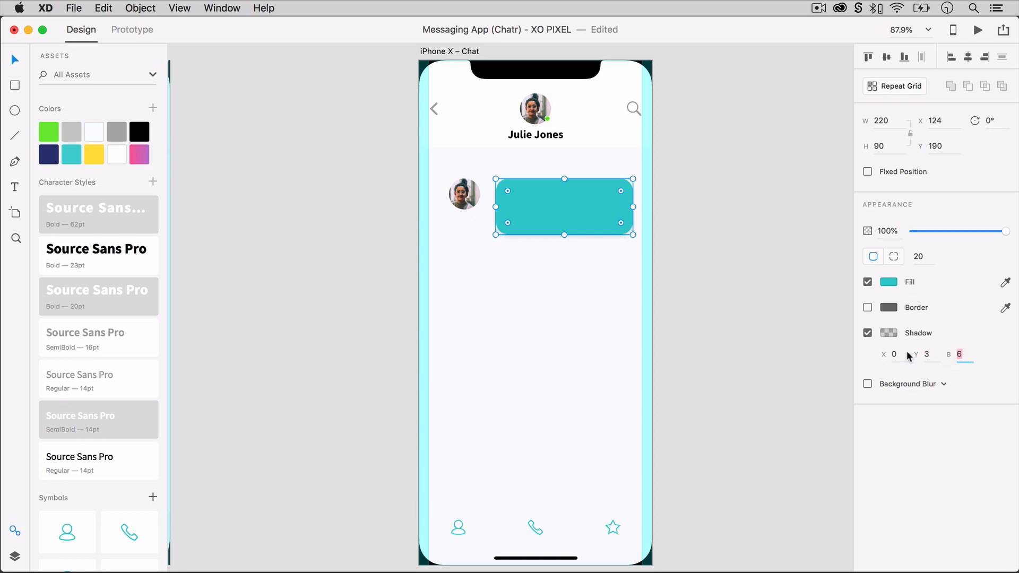
pyautogui.click(889, 333)
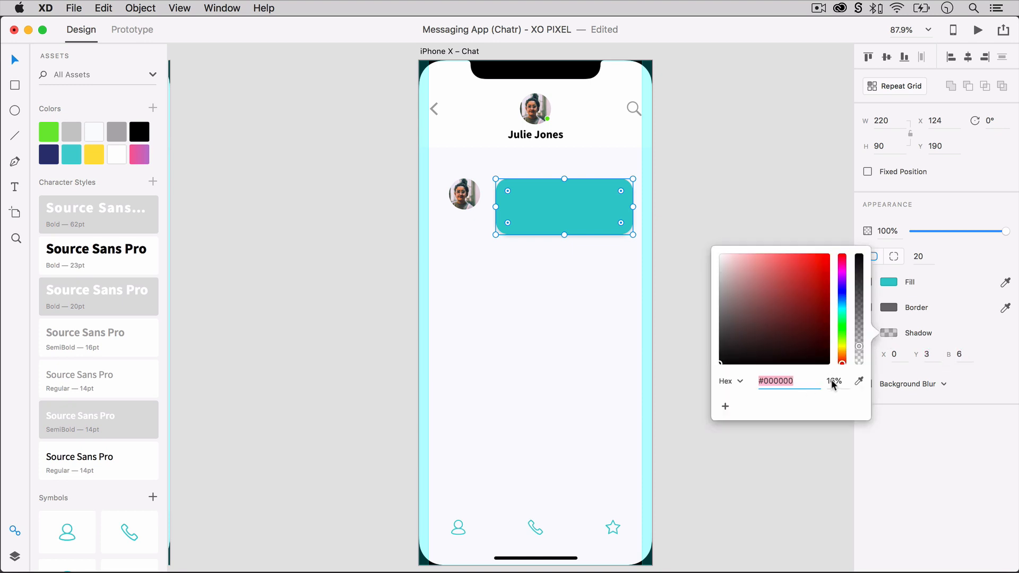
pyautogui.click(831, 449)
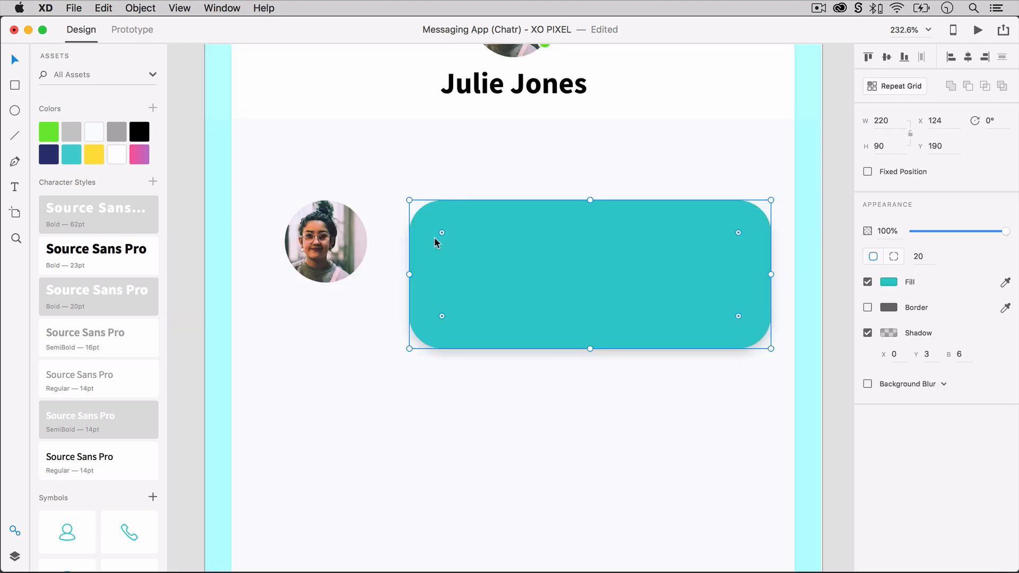
pyautogui.press('alt')
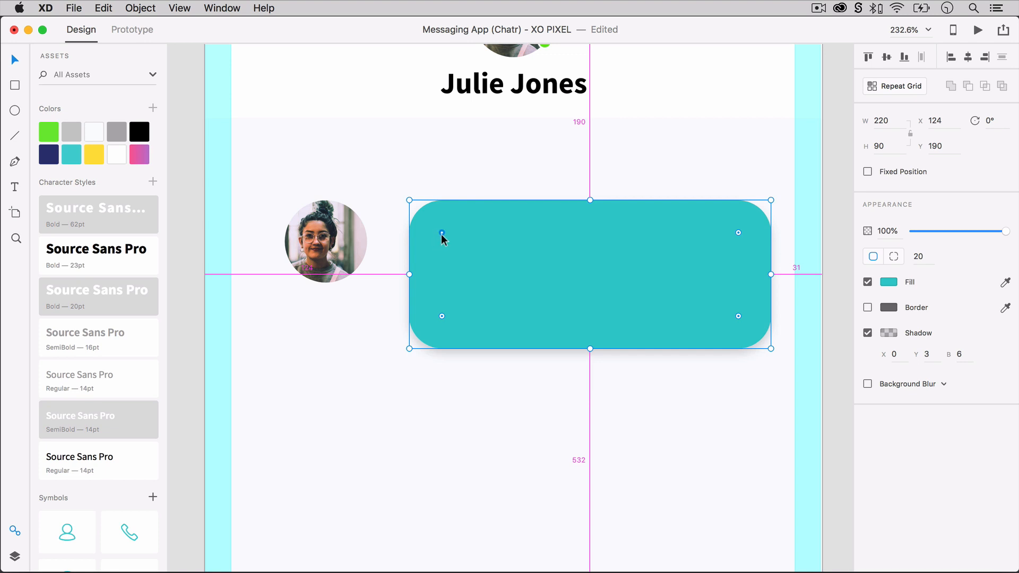
pyautogui.moveTo(441, 233); pyautogui.dragTo(397, 190)
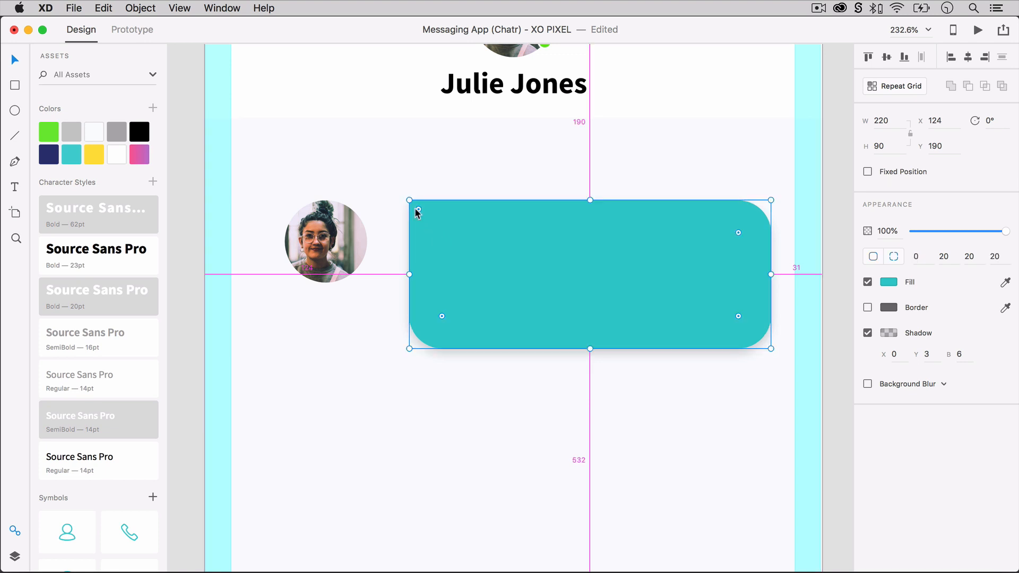
# Add a text area inside the teal bubble with a message about seeing each other at the study meet up and the teacher's exam being really hard.
pyautogui.click(439, 381)
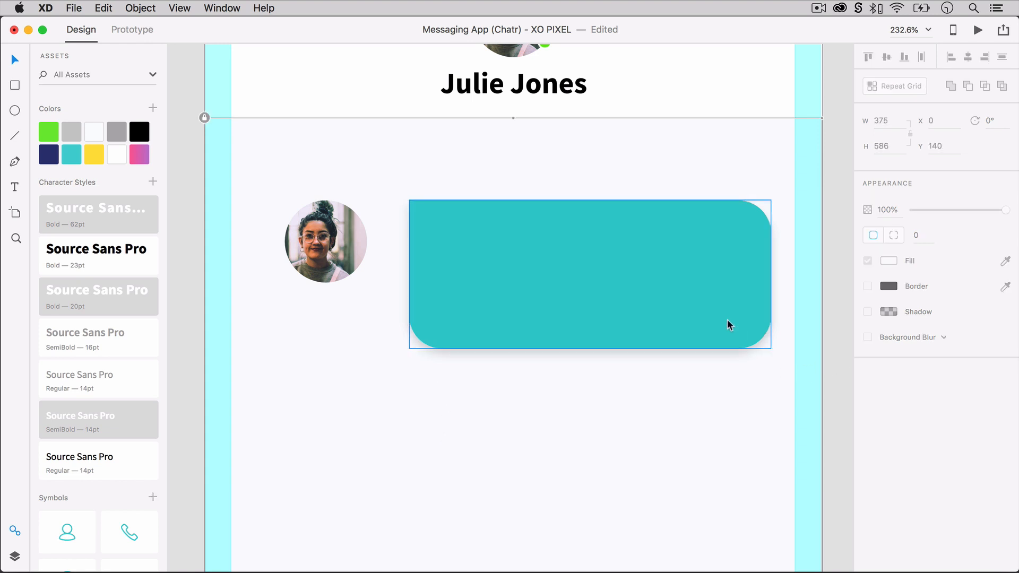
pyautogui.press('t')
pyautogui.moveTo(405, 217); pyautogui.dragTo(700, 310)
pyautogui.write('S')
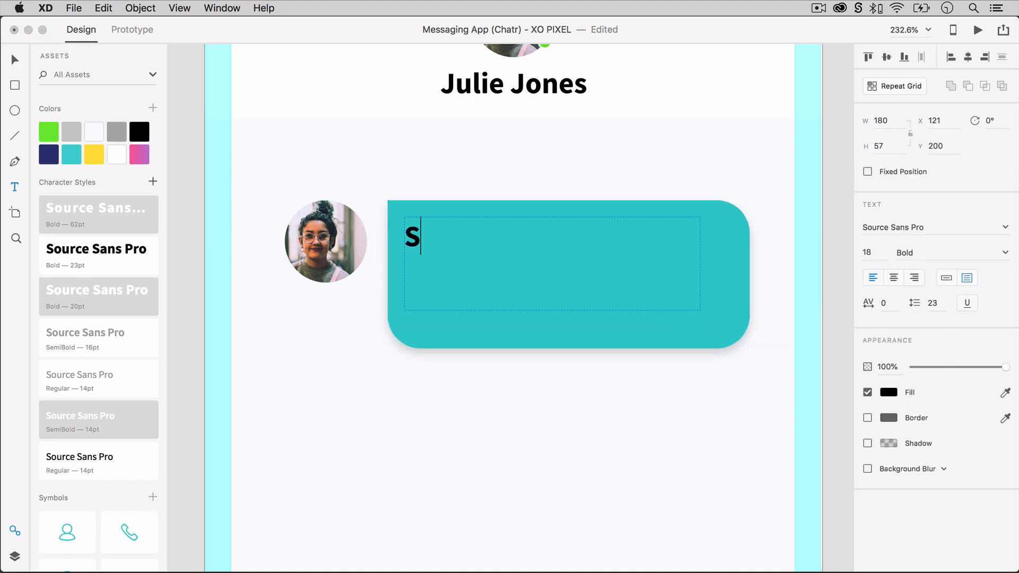
pyautogui.write('ee you soon at the study meet up. Mr. Smith’s exam is really hard!')
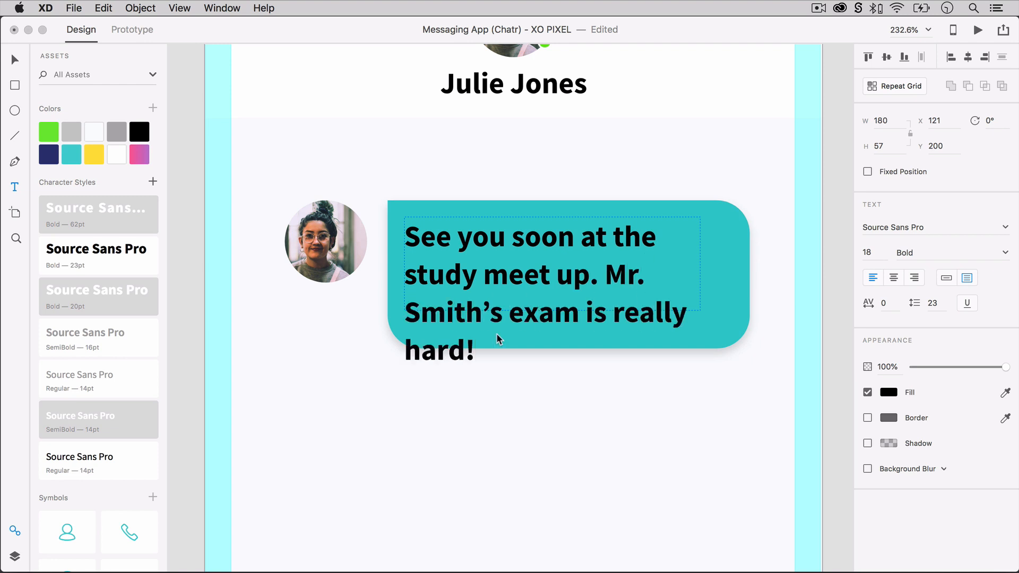
pyautogui.press('Escape')
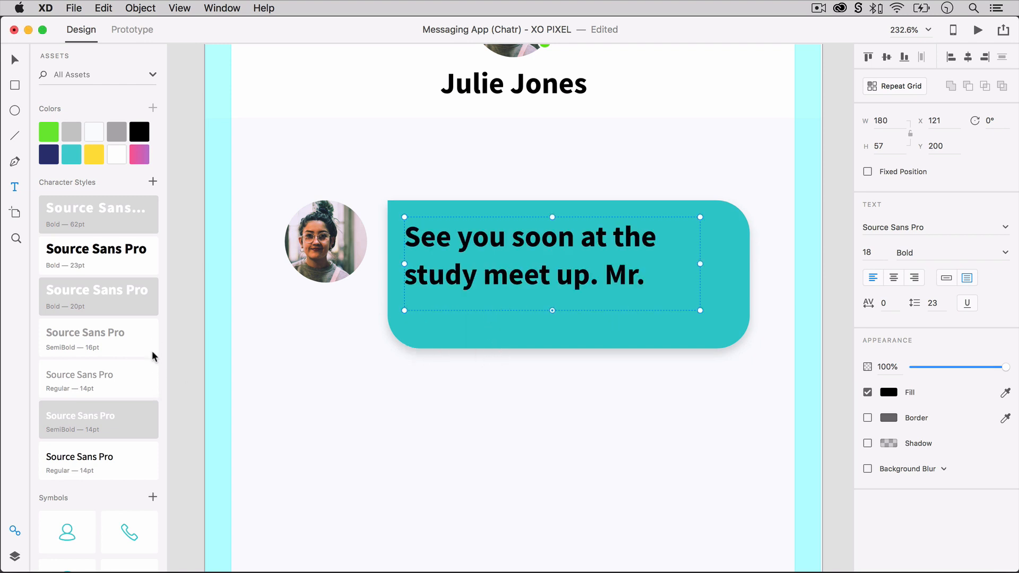
# Apply the white SemiBold 14pt character style to the message text and centre the text inside the teal bubble.
pyautogui.click(132, 423)
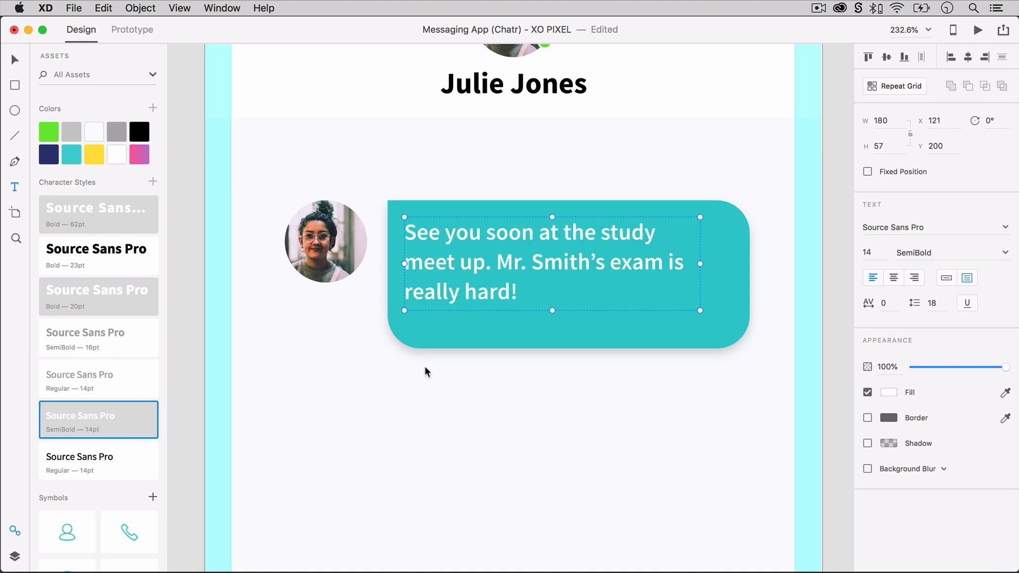
pyautogui.moveTo(527, 262); pyautogui.dragTo(546, 273)
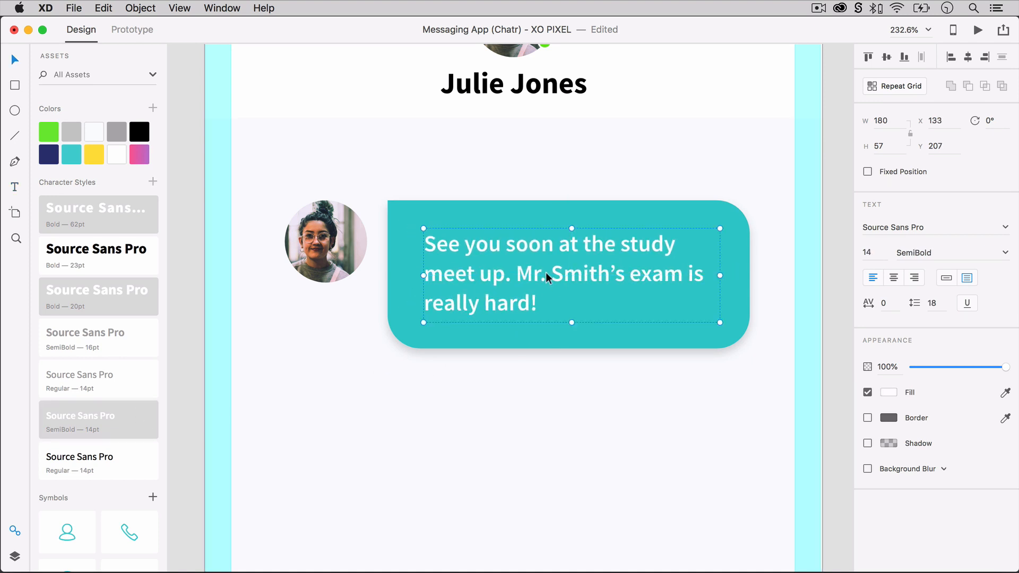
pyautogui.click(558, 391)
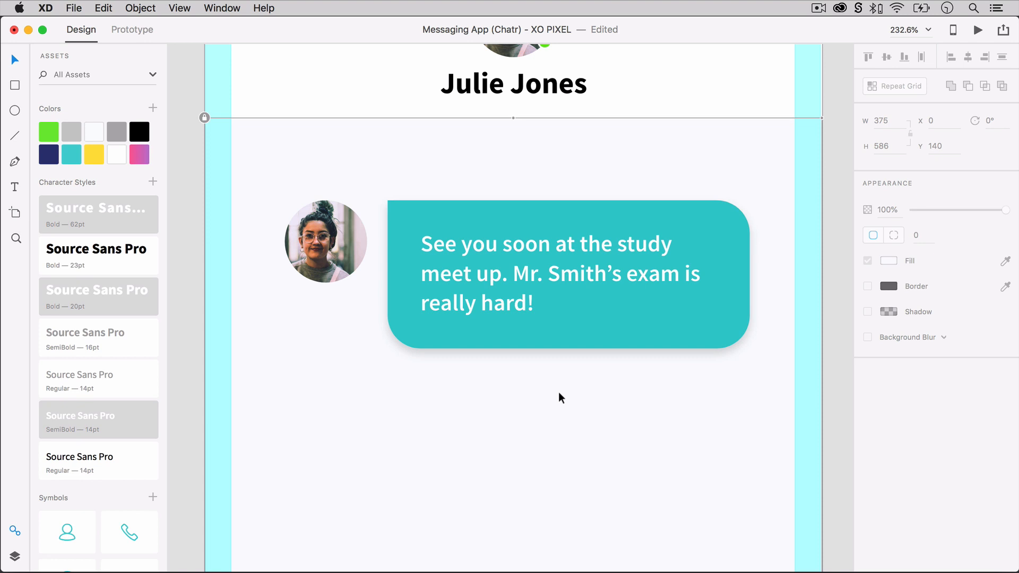
pyautogui.click(189, 323)
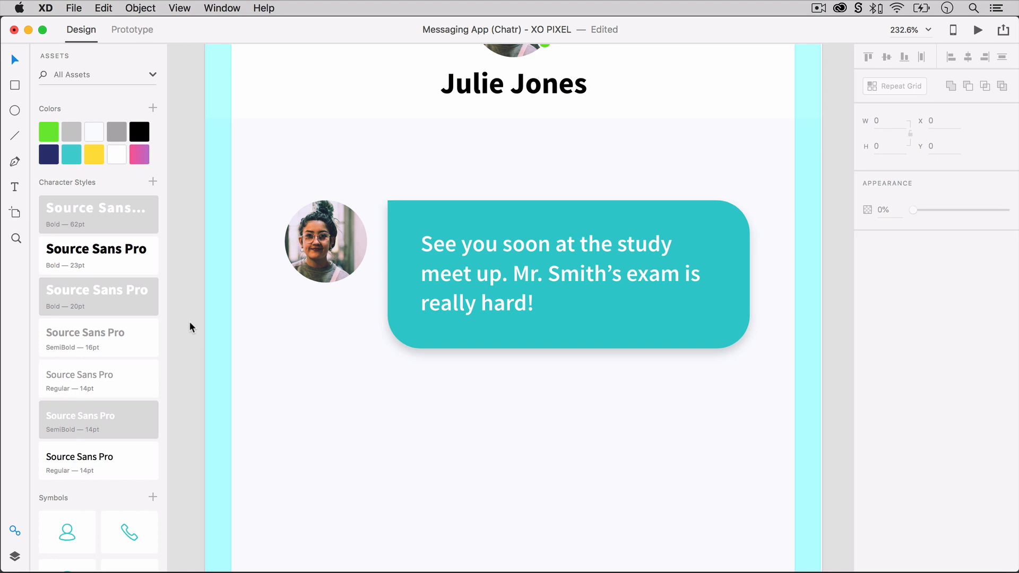
# Duplicate the avatar and message bubble lower in the chat and place the copied avatar on the right side of its bubble.
pyautogui.press('super+minus')
pyautogui.click(391, 200)
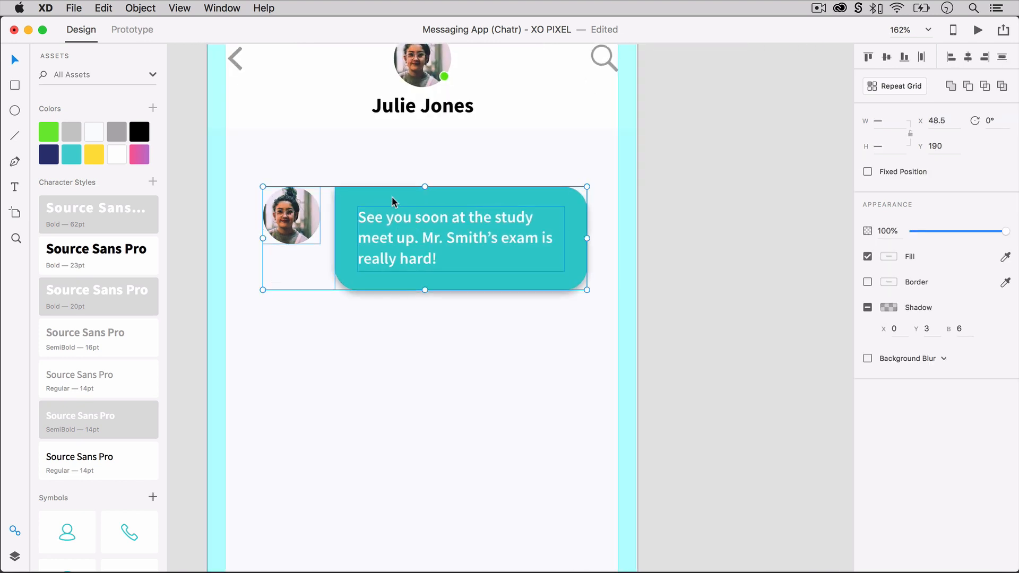
pyautogui.moveTo(392, 198); pyautogui.dragTo(392, 342)
pyautogui.moveTo(326, 427); pyautogui.dragTo(338, 387)
pyautogui.moveTo(308, 350); pyautogui.dragTo(570, 402)
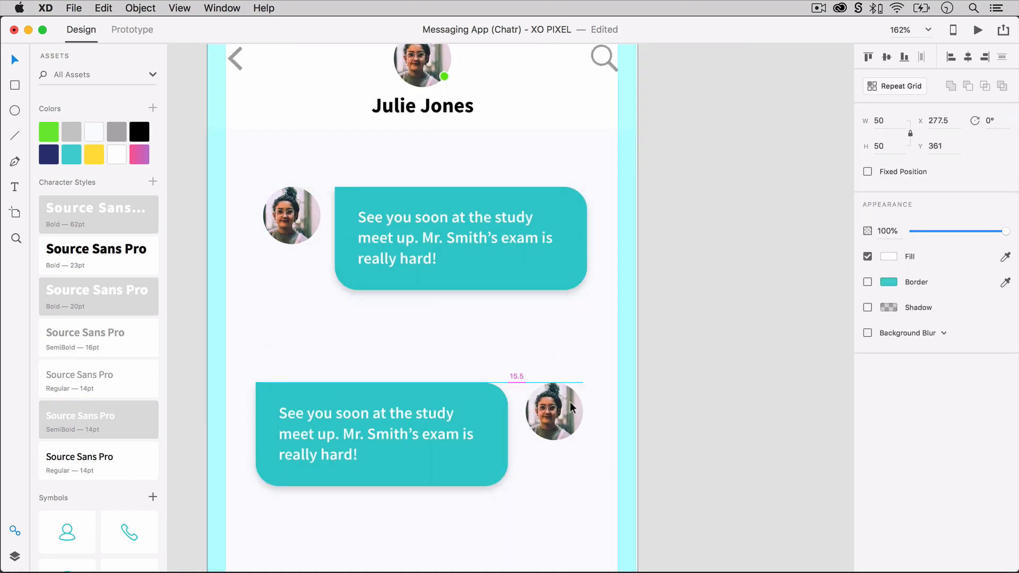
# Nudge the copied avatar closer to its bubble and shift the whole reply row so it starts at X 49, Y 361.
pyautogui.click(305, 216)
pyautogui.click(547, 410)
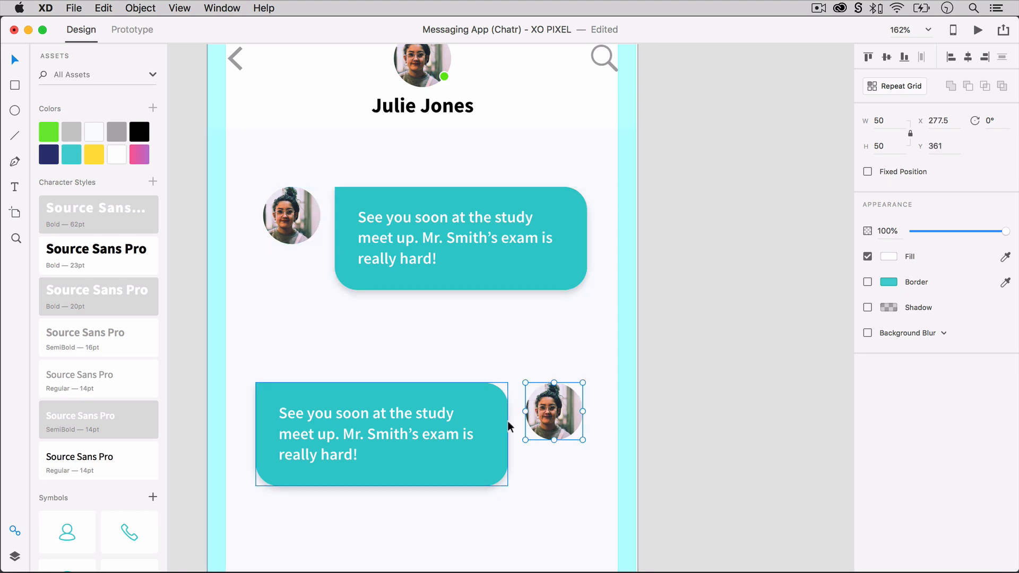
pyautogui.press('Left')
pyautogui.press('Left')
pyautogui.press('Left')
pyautogui.moveTo(478, 503); pyautogui.dragTo(557, 413)
pyautogui.moveTo(558, 414); pyautogui.dragTo(566, 414)
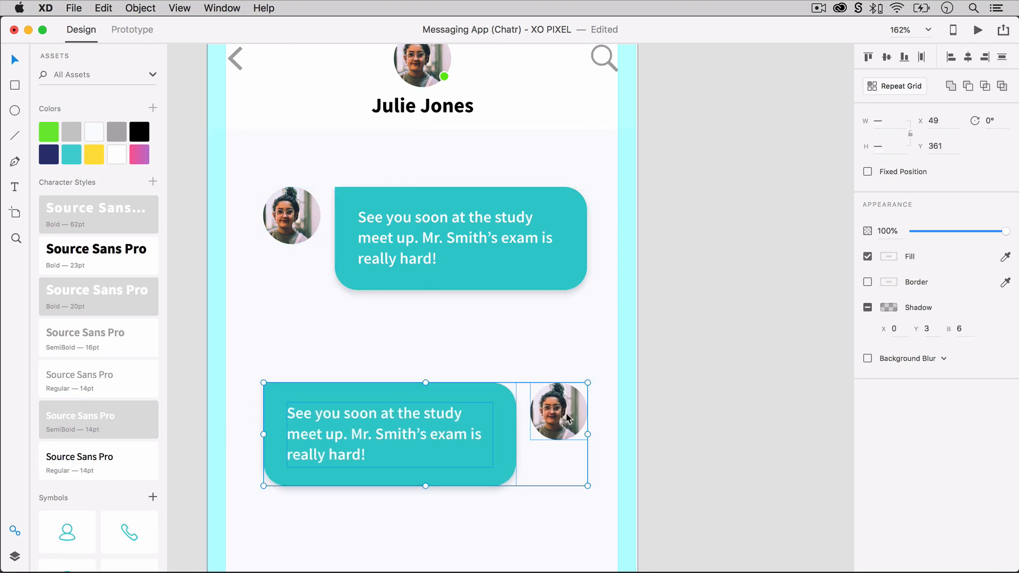
pyautogui.click(632, 393)
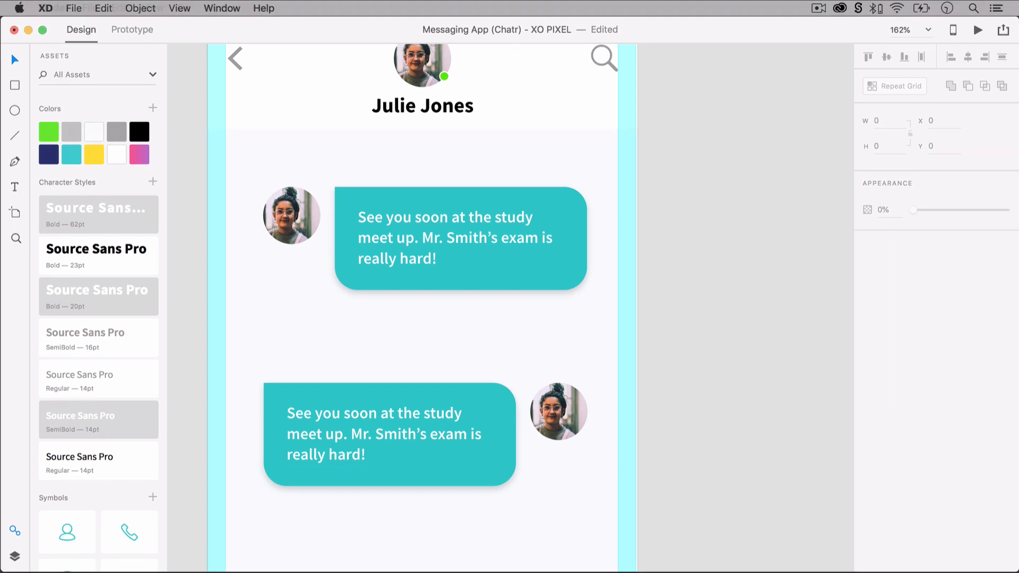
# Fill the reply avatar with the man's photo and replace the reply text with a by-name greeting ending "What's good?", shrinking its text box to fit.
pyautogui.moveTo(1017, 231); pyautogui.dragTo(648, 68)
pyautogui.moveTo(659, 129); pyautogui.dragTo(558, 411)
pyautogui.doubleClick(402, 406)
pyautogui.write("Julie! What's good?")
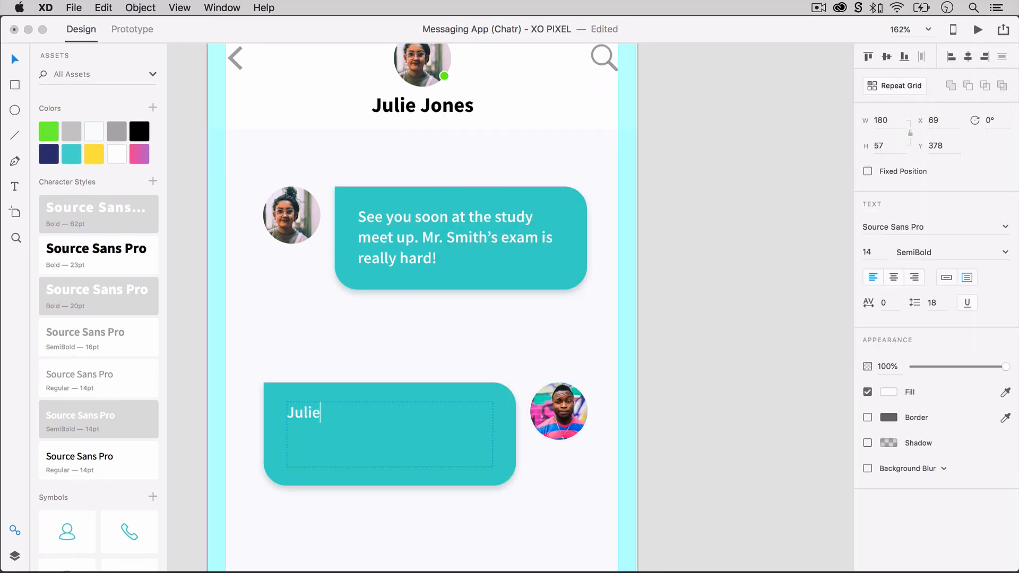
pyautogui.doubleClick(390, 467)
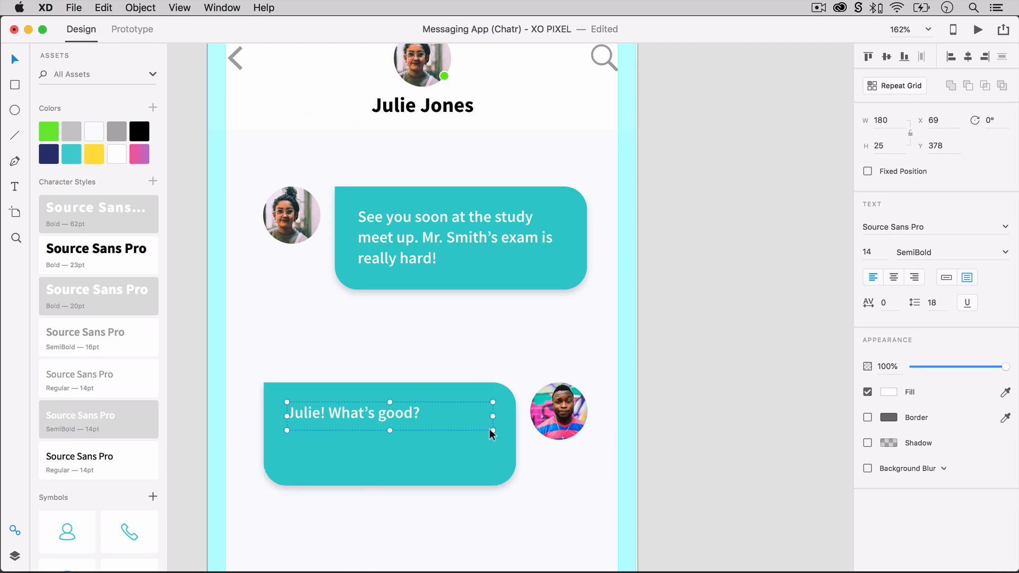
pyautogui.moveTo(492, 420); pyautogui.dragTo(512, 386)
# Move the reply bubble's square corner to its upper right and round the upper-left corner with a radius of 20.
pyautogui.click(406, 447)
pyautogui.click(924, 257)
pyautogui.write('20')
pyautogui.press('Return')
# Shrink the reply bubble to fit its single line of text and centre the text inside it.
pyautogui.moveTo(263, 485); pyautogui.dragTo(322, 455)
pyautogui.moveTo(376, 417); pyautogui.dragTo(395, 414)
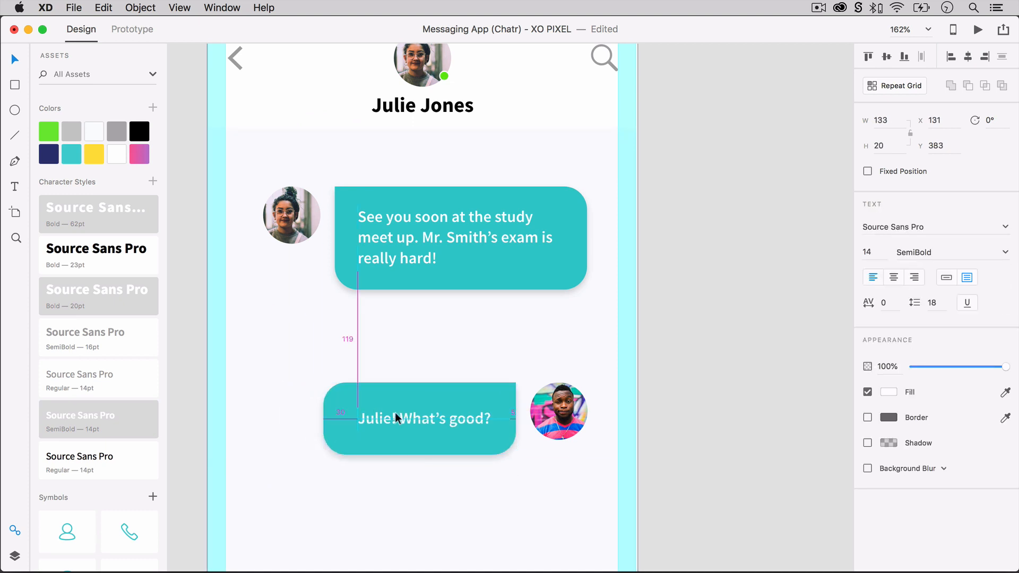
pyautogui.click(401, 443)
pyautogui.moveTo(418, 454); pyautogui.dragTo(415, 444)
pyautogui.moveTo(322, 415); pyautogui.dragTo(364, 415)
pyautogui.click(421, 454)
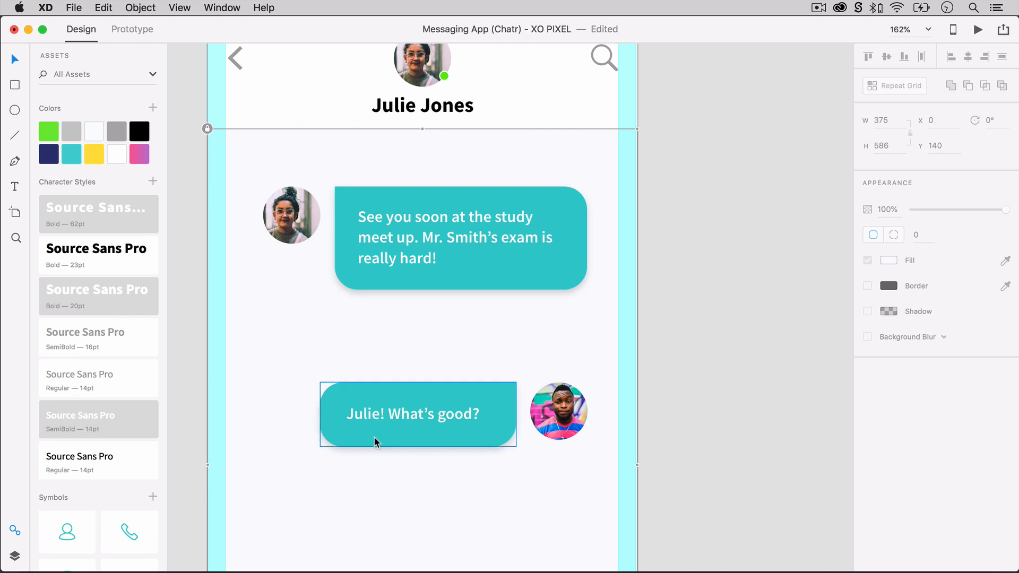
# Duplicate the first avatar and message bubble below the reply and place the copy at X 48.5, Y 516.
pyautogui.moveTo(373, 330); pyautogui.dragTo(301, 233)
pyautogui.moveTo(445, 200); pyautogui.dragTo(445, 550)
pyautogui.scroll(-5, 446, 542)
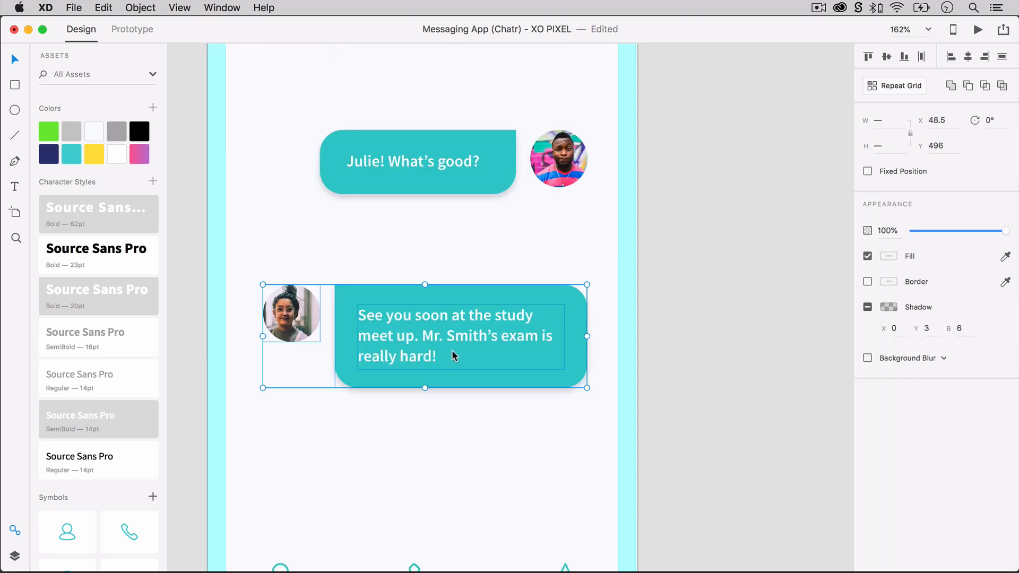
pyautogui.moveTo(453, 375); pyautogui.dragTo(470, 429)
pyautogui.scroll(-2, 470, 429)
pyautogui.scroll(-3, 470, 429)
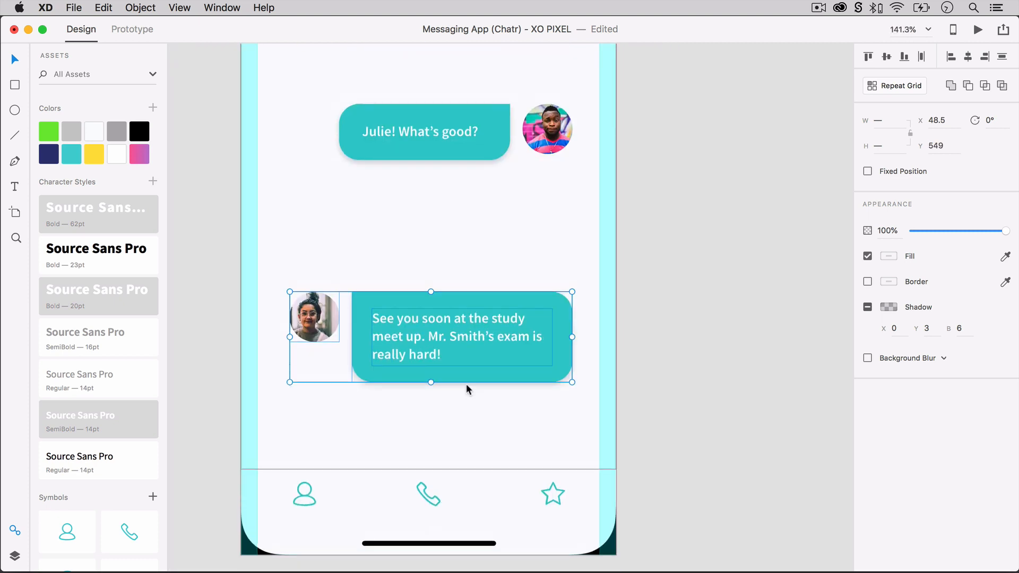
pyautogui.moveTo(468, 345); pyautogui.dragTo(469, 312)
pyautogui.scroll(5, 637, 278)
pyautogui.scroll(-4, 655, 424)
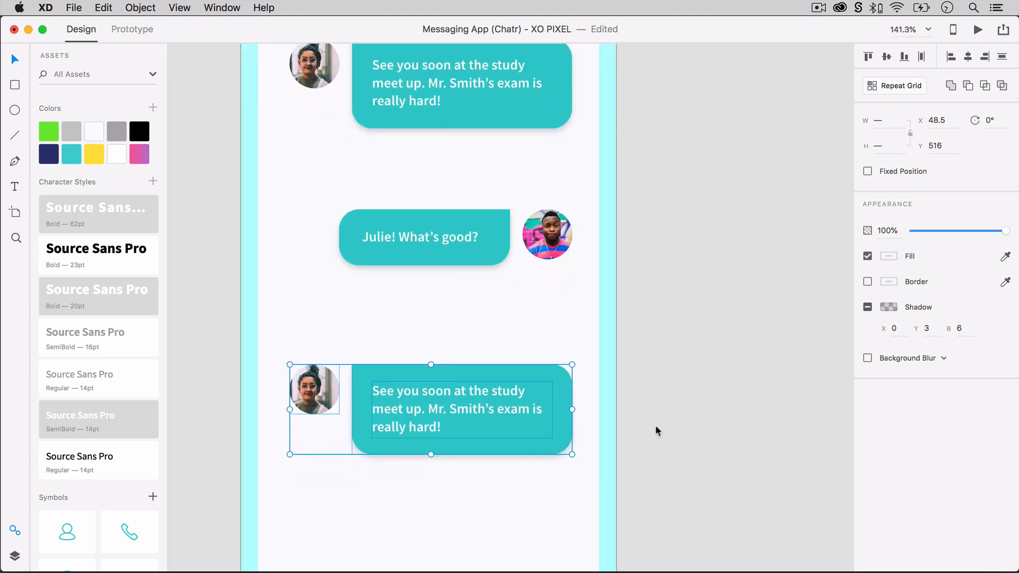
# Replace the third message's text with a question about the teacher's exam, "There's so much to remember", a sad emoji and "BTW, party at 5 PM. You down?".
pyautogui.doubleClick(476, 377)
pyautogui.press('super+a')
pyautogui.write('Hey you! How was Mr. Smi')
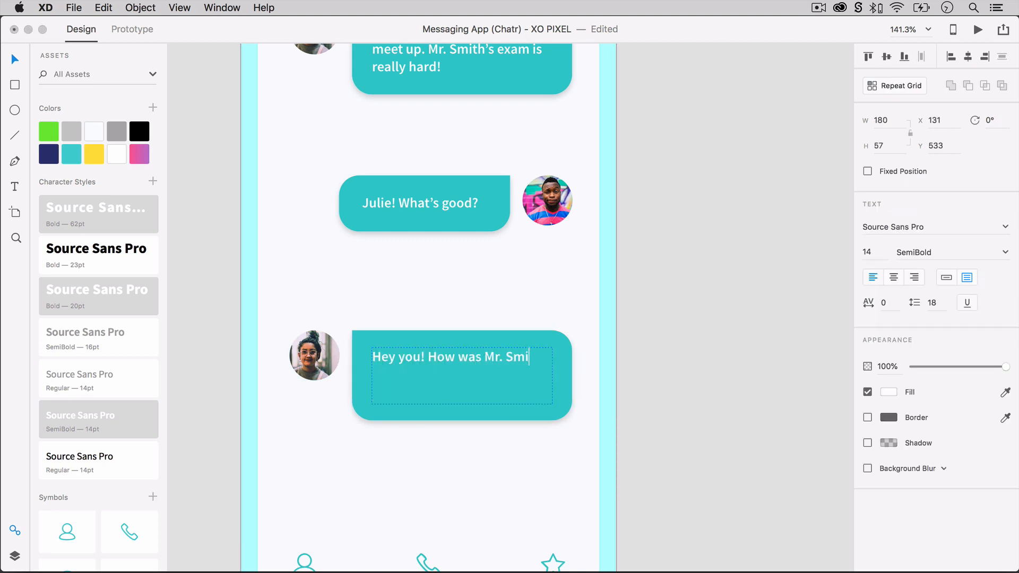
pyautogui.write('th’s exam? There’s so much to remember')
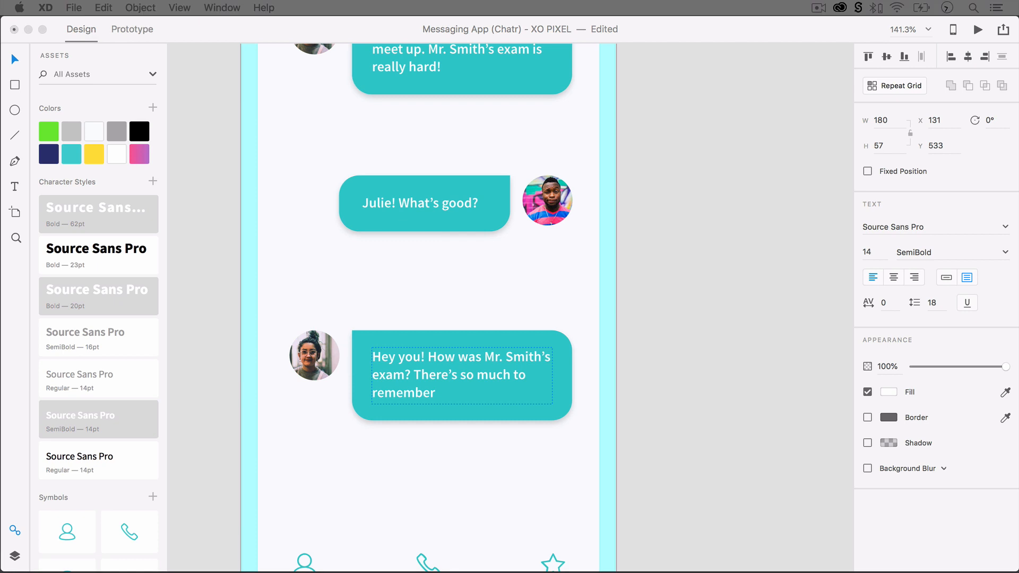
pyautogui.press('Return')
pyautogui.write('BTW, pa')
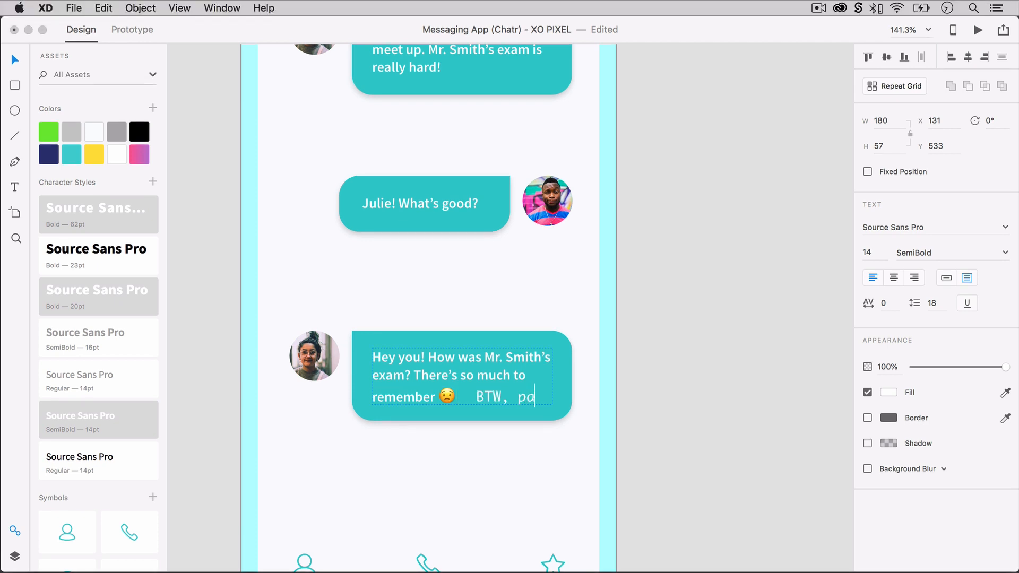
pyautogui.write('rty at 5 PM. You')
pyautogui.press('Escape')
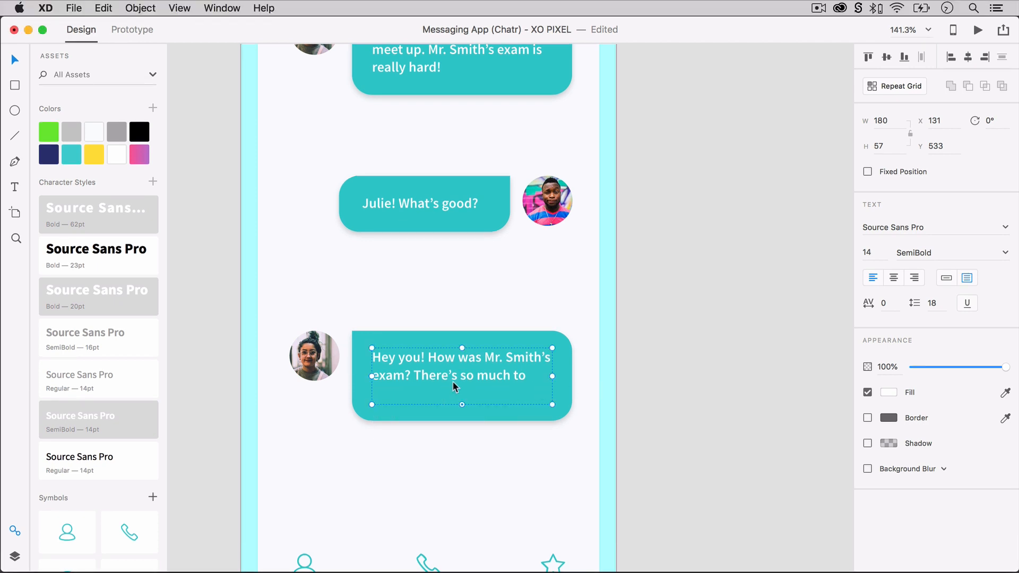
# Extend the third message's text box and bubble downward to fit four lines and position the text evenly inside.
pyautogui.click(454, 419)
pyautogui.click(468, 378)
pyautogui.moveTo(462, 421); pyautogui.dragTo(462, 443)
pyautogui.click(560, 414)
pyautogui.moveTo(436, 367); pyautogui.dragTo(438, 367)
pyautogui.click(597, 430)
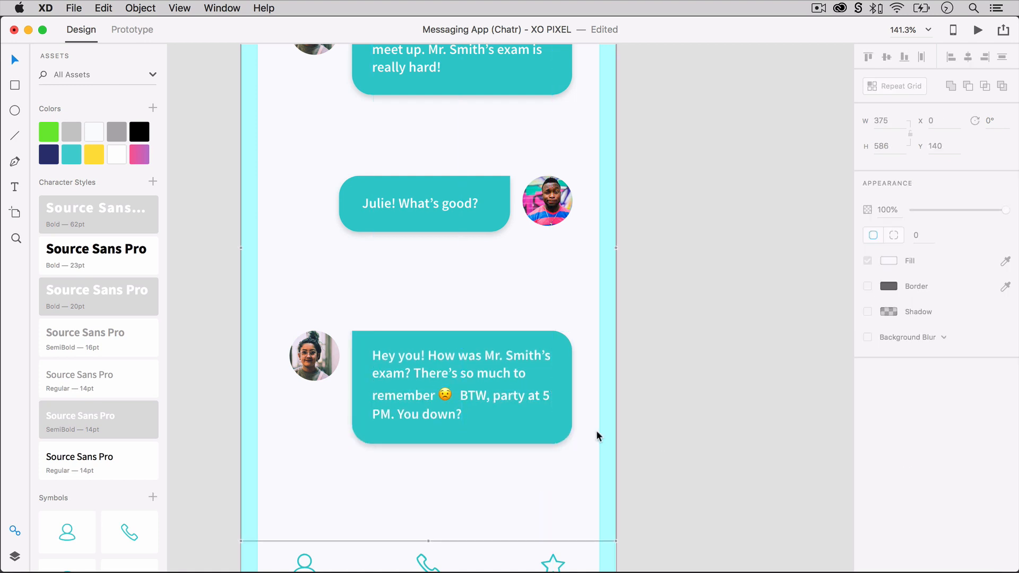
# Add the timestamp text "Jun 02, AT 4:02PM" between the first message and the reply bubble.
pyautogui.scroll(1, 596, 430)
pyautogui.press('t')
pyautogui.click(382, 166)
pyautogui.write('Jun 02, A')
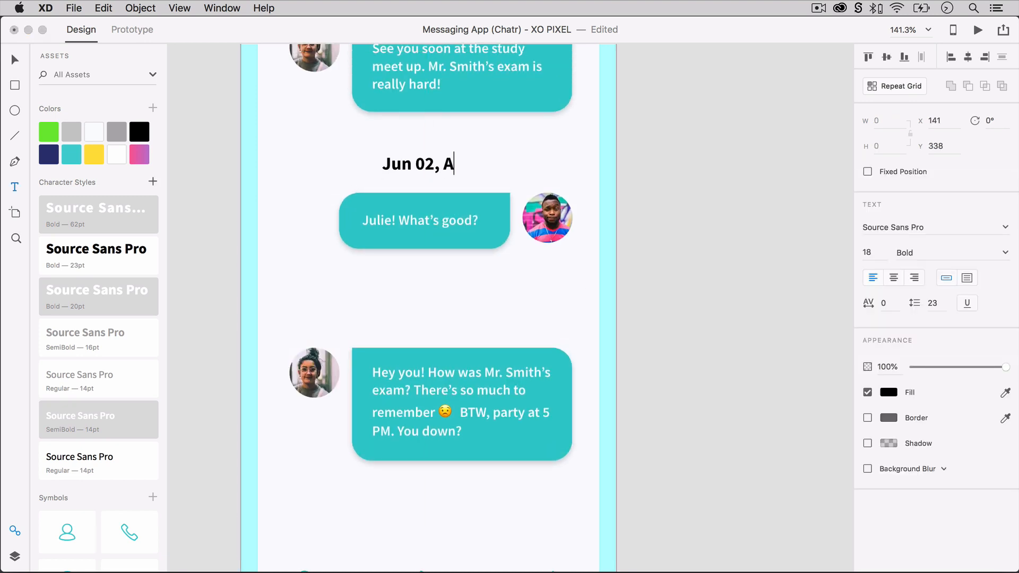
pyautogui.write('T 4:02PM')
pyautogui.press('Escape')
# Apply the grey Regular 14pt character style to the timestamp and reduce its font size to 12.
pyautogui.click(112, 387)
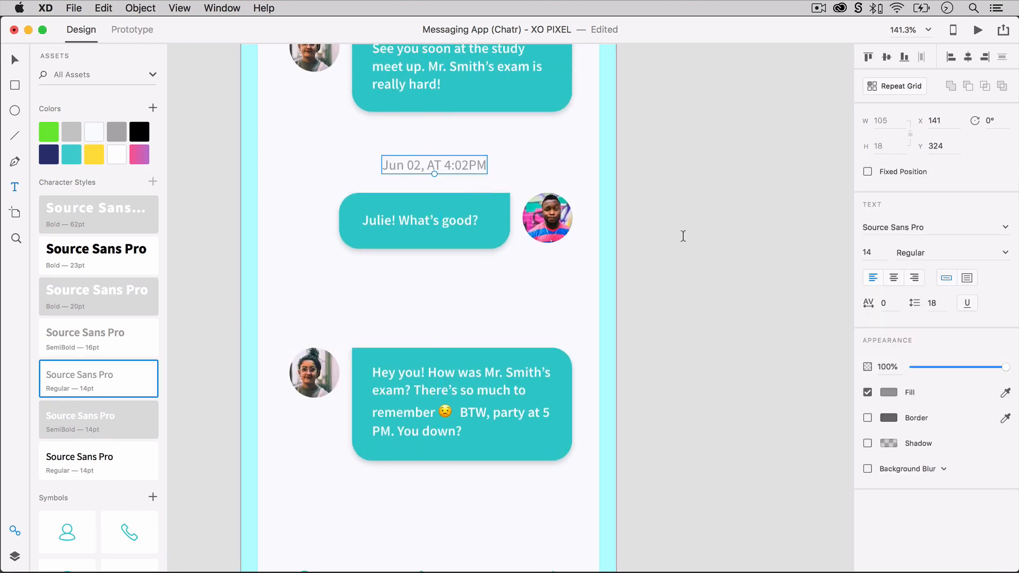
pyautogui.click(869, 252)
pyautogui.write('12')
pyautogui.press('Return')
# Centre the timestamp above the reply, duplicate it above the third message and change the copy to "5:02PM".
pyautogui.press('v')
pyautogui.moveTo(434, 165); pyautogui.dragTo(433, 324)
pyautogui.press('super+d')
pyautogui.doubleClick(434, 321)
pyautogui.write('5')
pyautogui.press('Escape')
pyautogui.click(482, 328)
pyautogui.click(424, 323)
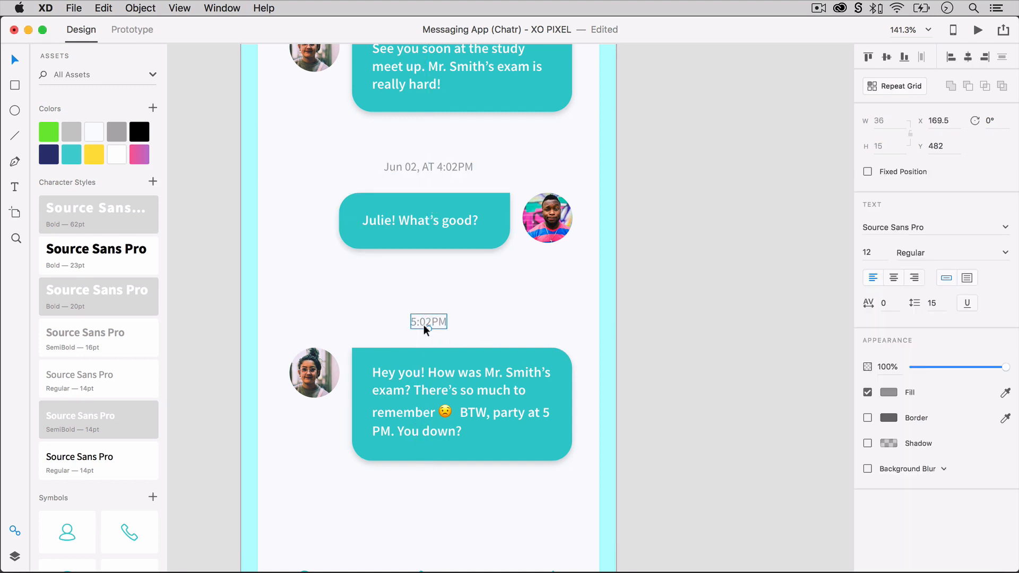
pyautogui.click(489, 324)
# Move the third message, its avatar and its timestamp up together, closer to the reply bubble.
pyautogui.scroll(-2, 488, 323)
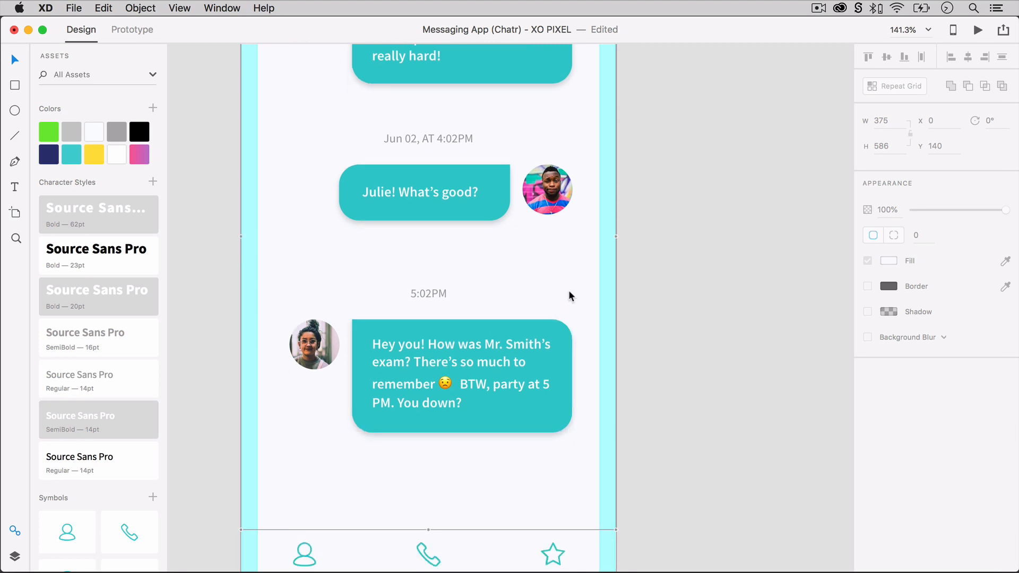
pyautogui.scroll(6, 569, 294)
pyautogui.click(704, 189)
pyautogui.click(430, 426)
pyautogui.keyDown('shift'); pyautogui.click(408, 483); pyautogui.keyUp('shift')
pyautogui.moveTo(359, 486); pyautogui.dragTo(373, 462)
pyautogui.click(648, 459)
pyautogui.scroll(-2, 648, 460)
pyautogui.scroll(-2, 648, 460)
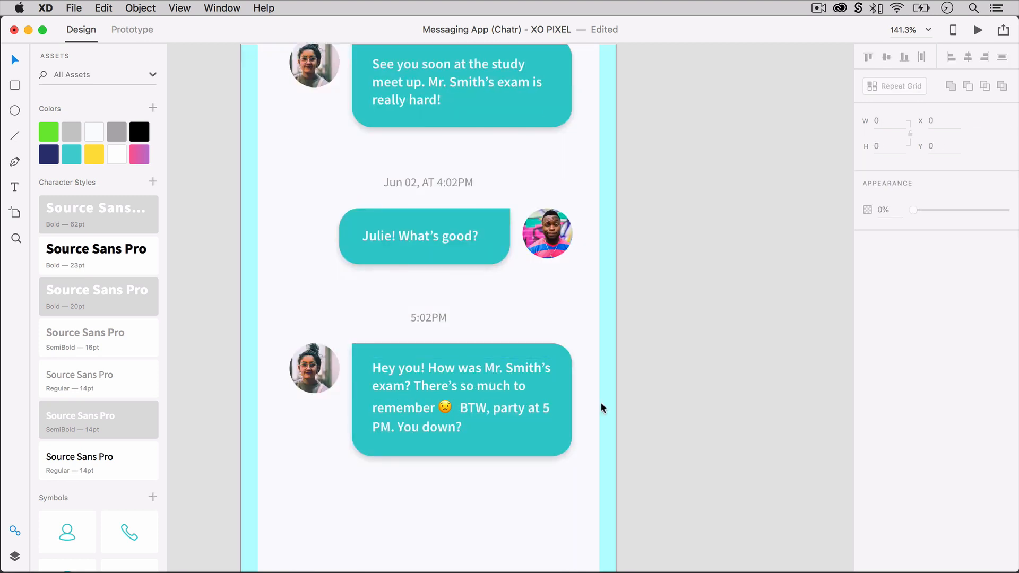
# Nudge the third message's text slightly down inside its bubble.
pyautogui.click(472, 391)
pyautogui.press('Down')
pyautogui.press('Down')
pyautogui.click(625, 391)
pyautogui.scroll(-5, 625, 391)
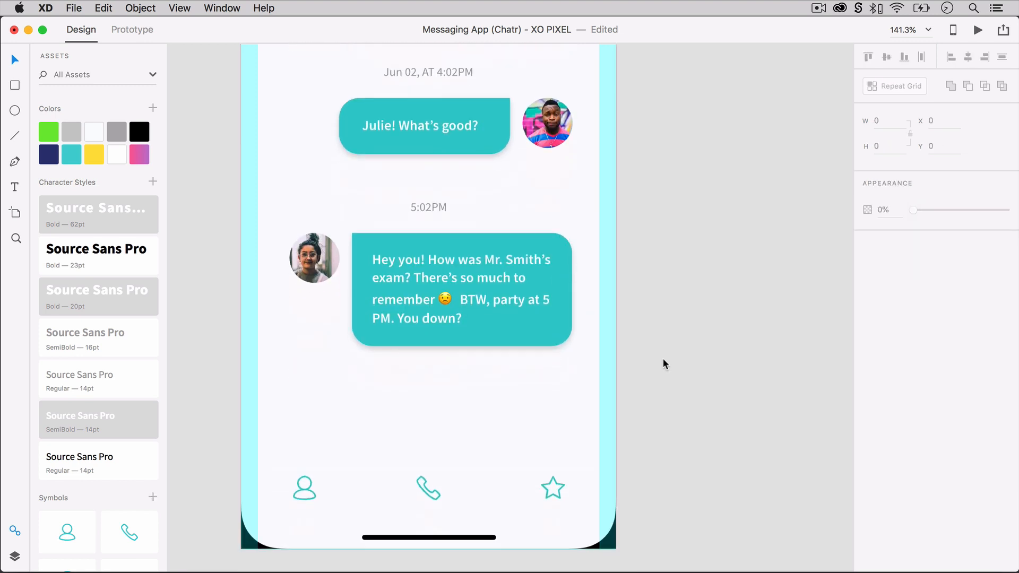
pyautogui.hscroll(-4, 663, 361)
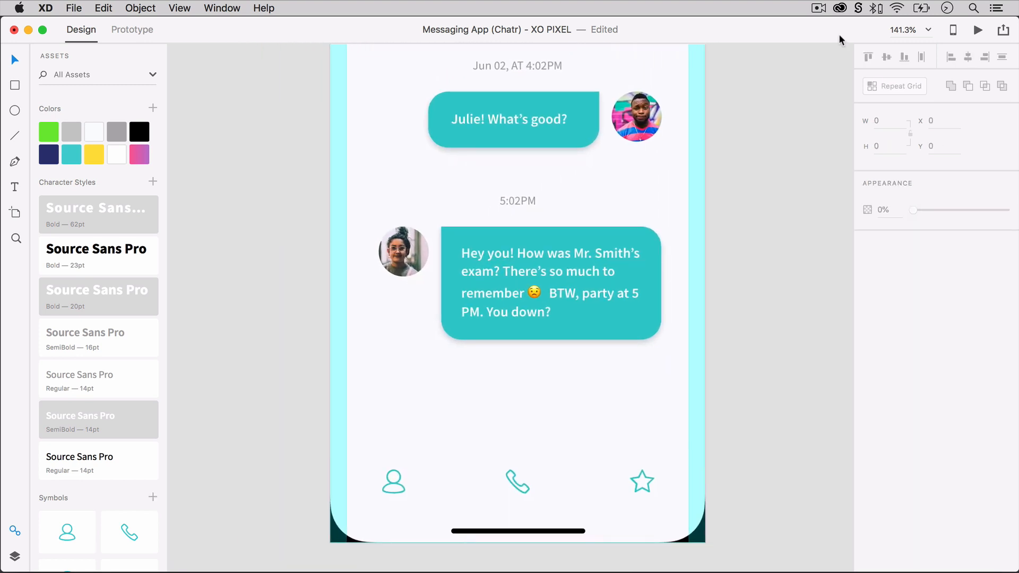
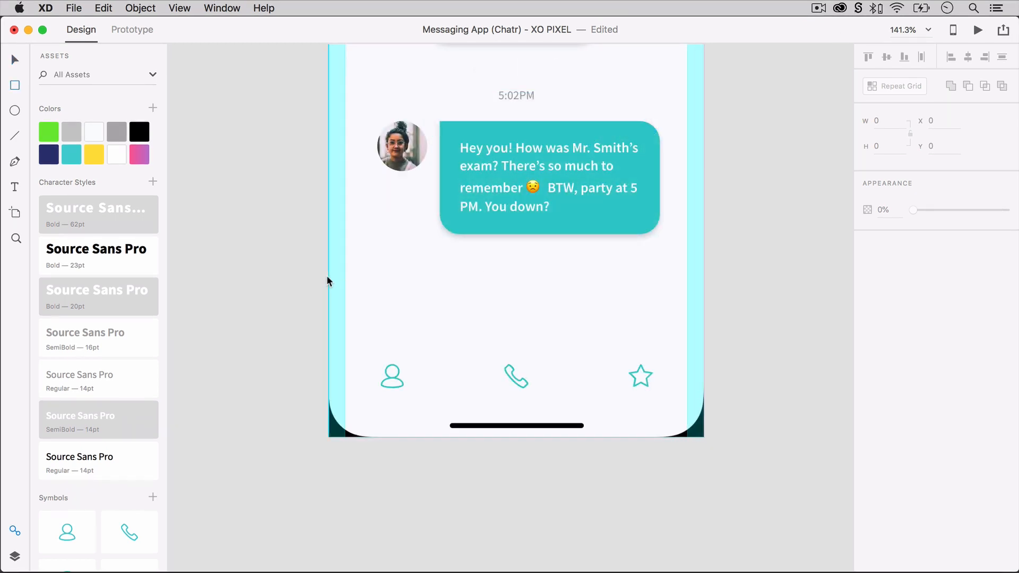
# Draw a full-width white rectangle about 375 by 68 just above the Chat screen's navigation icons and remove its border.
pyautogui.moveTo(329, 276); pyautogui.dragTo(706, 346)
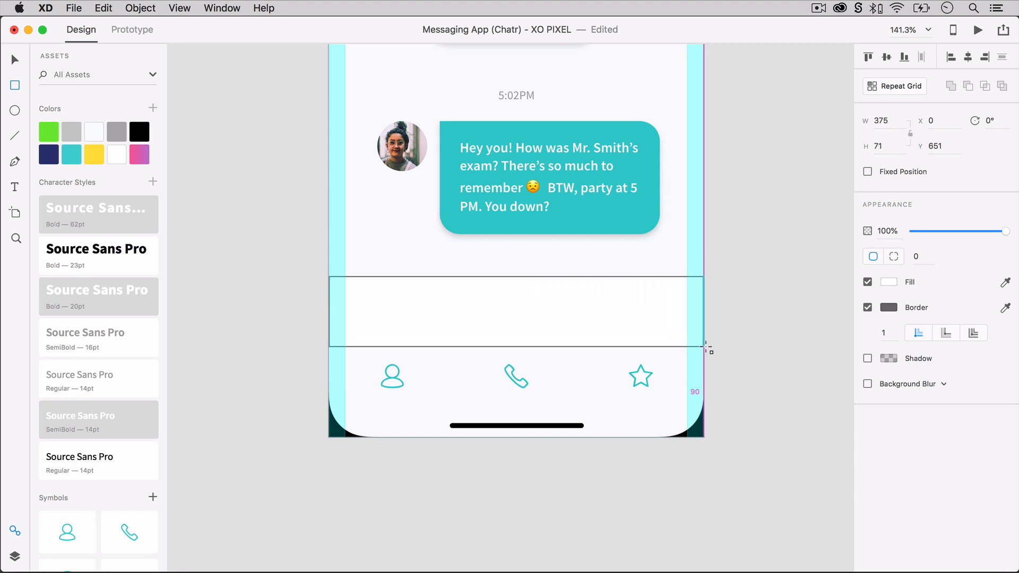
pyautogui.moveTo(516, 277)
pyautogui.mouseDown()
pyautogui.moveTo(515, 245)
pyautogui.moveTo(514, 279)
pyautogui.mouseUp()
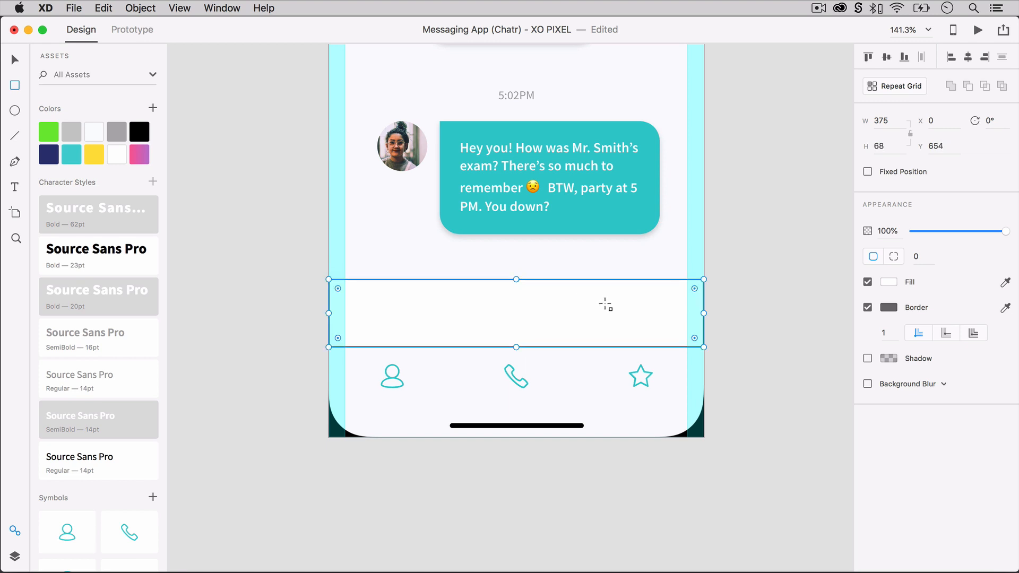
pyautogui.click(868, 307)
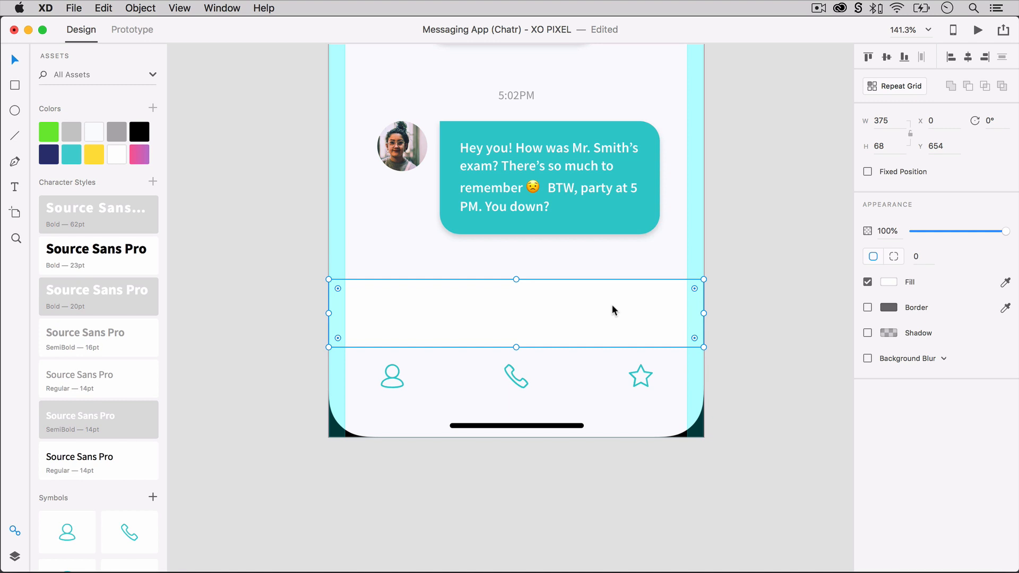
pyautogui.moveTo(612, 308); pyautogui.dragTo(614, 314)
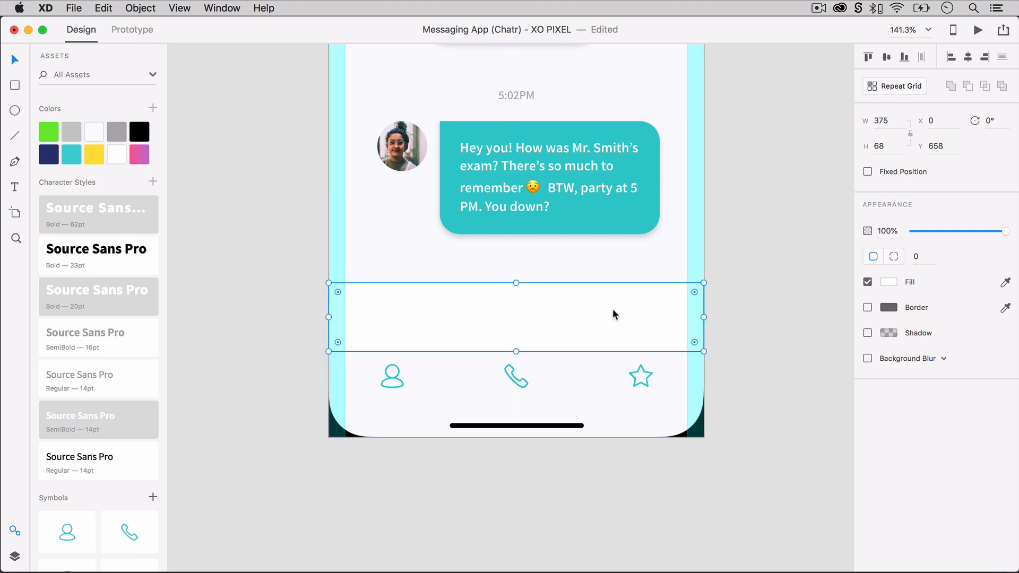
# Place the plus and smiley symbols side by side at the right end of the white message bar.
pyautogui.scroll(-5, 139, 398)
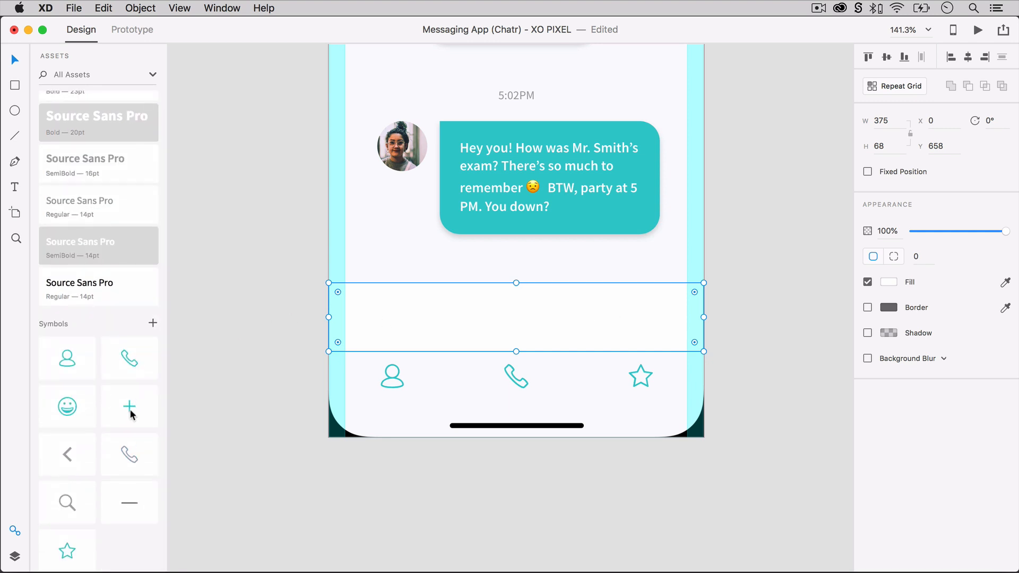
pyautogui.moveTo(132, 414); pyautogui.dragTo(660, 321)
pyautogui.moveTo(67, 407); pyautogui.dragTo(617, 327)
pyautogui.click(720, 326)
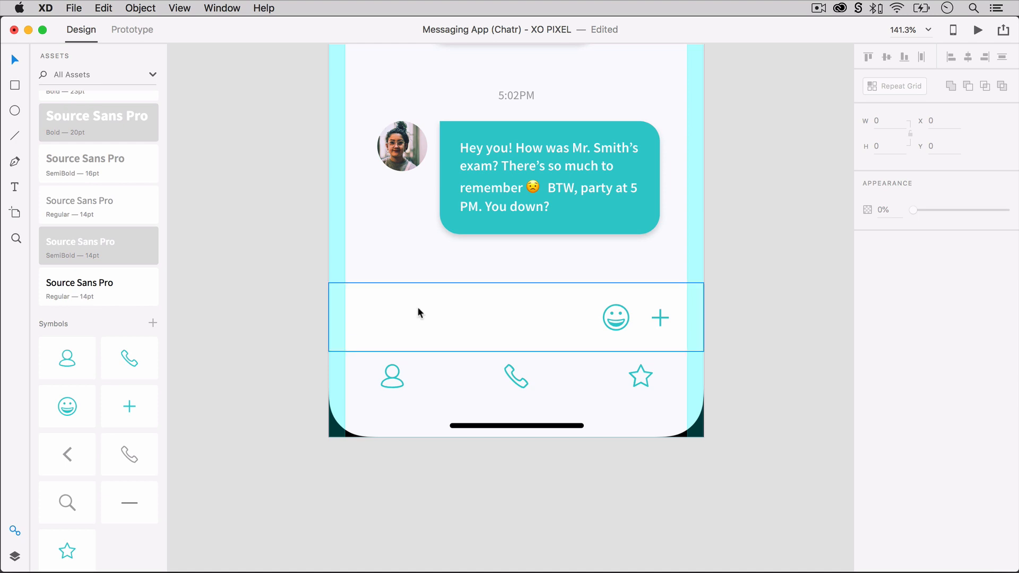
# Add the placeholder text "Type a message..." at the left end of the white message bar.
pyautogui.press('t')
pyautogui.click(366, 319)
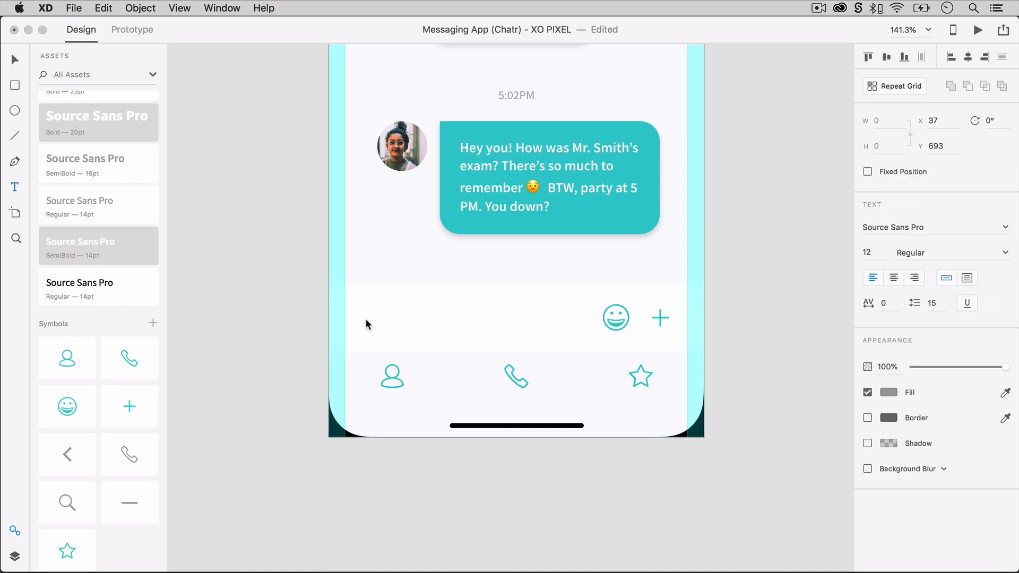
pyautogui.write('Type a message...')
pyautogui.press('Escape')
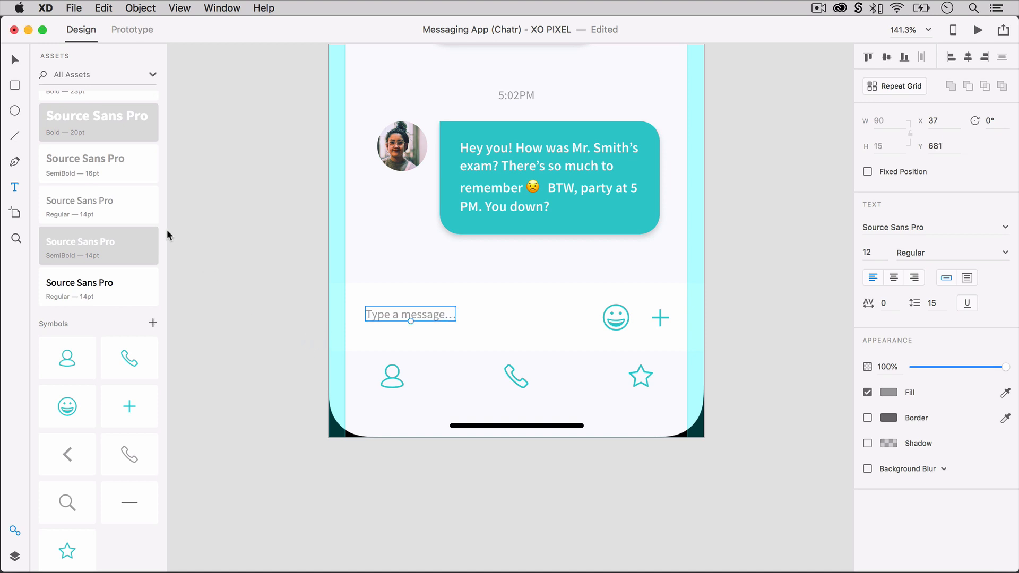
# Apply the grey SemiBold 16pt character style to the placeholder text and centre it vertically in the message bar.
pyautogui.click(122, 167)
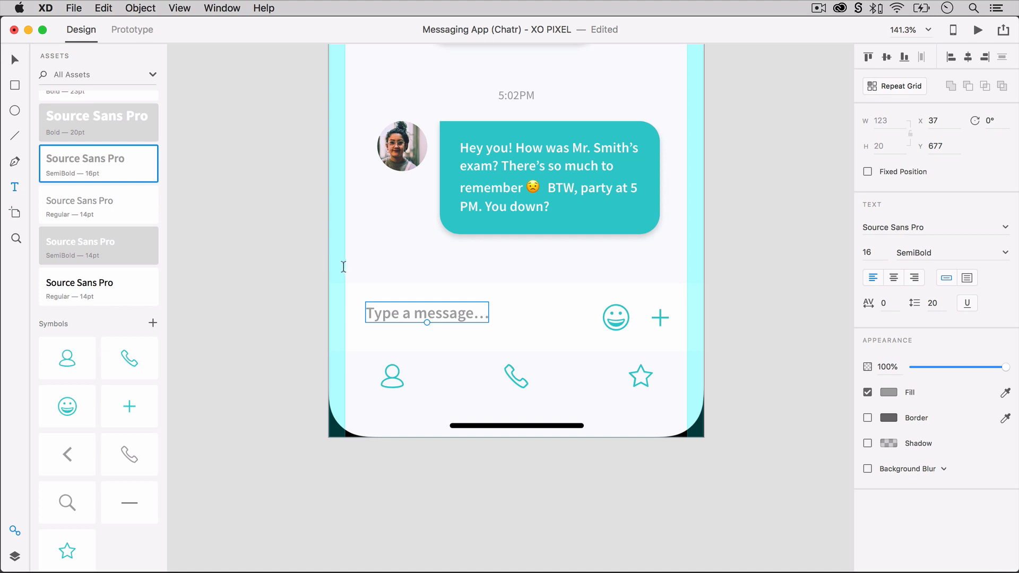
pyautogui.moveTo(454, 317)
pyautogui.mouseDown()
pyautogui.moveTo(472, 323)
pyautogui.moveTo(454, 320)
pyautogui.mouseUp()
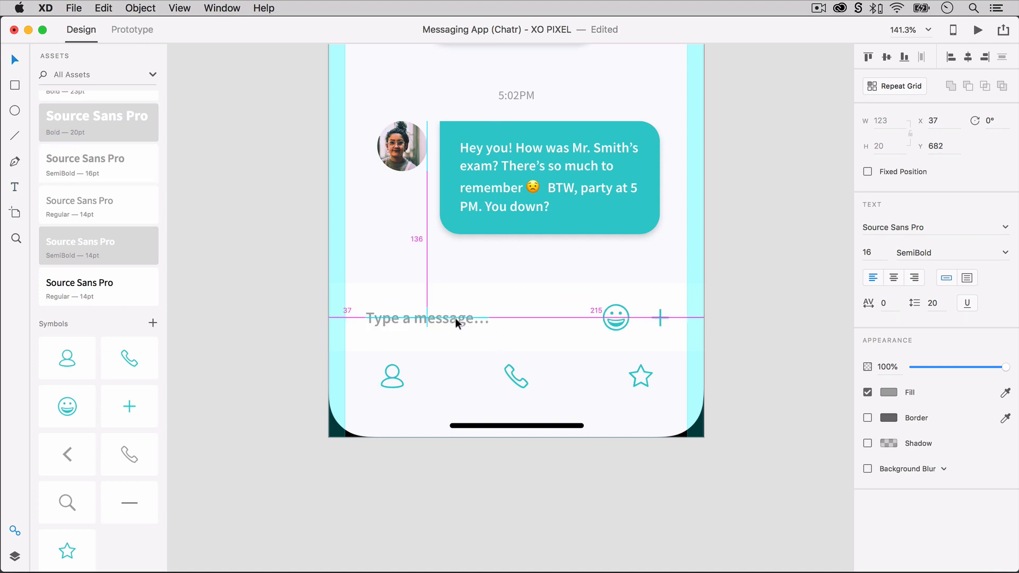
pyautogui.click(274, 322)
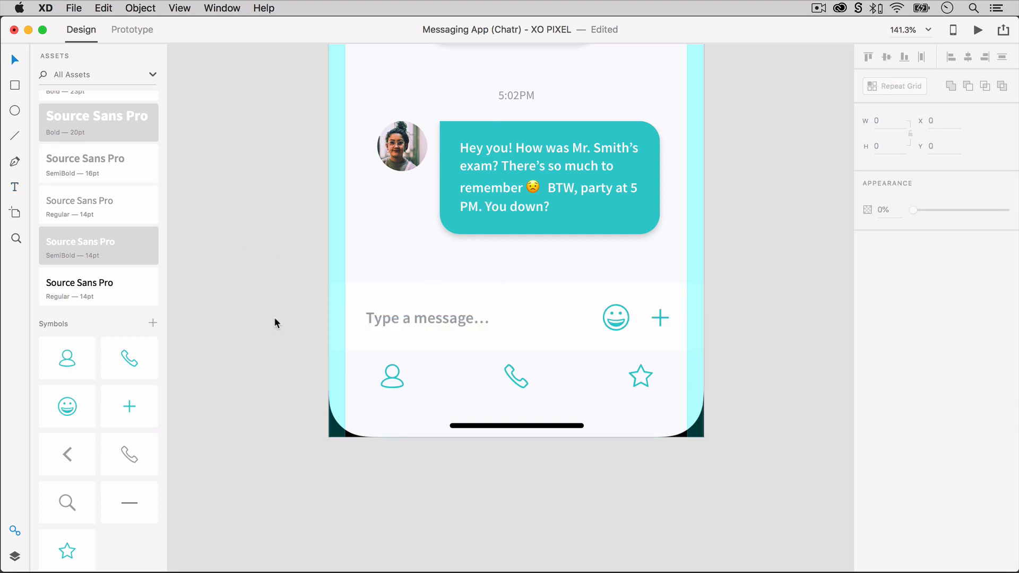
# Add a shadow to the message bar with a Y offset of -10 and a blur of 10.
pyautogui.click(532, 308)
pyautogui.click(867, 334)
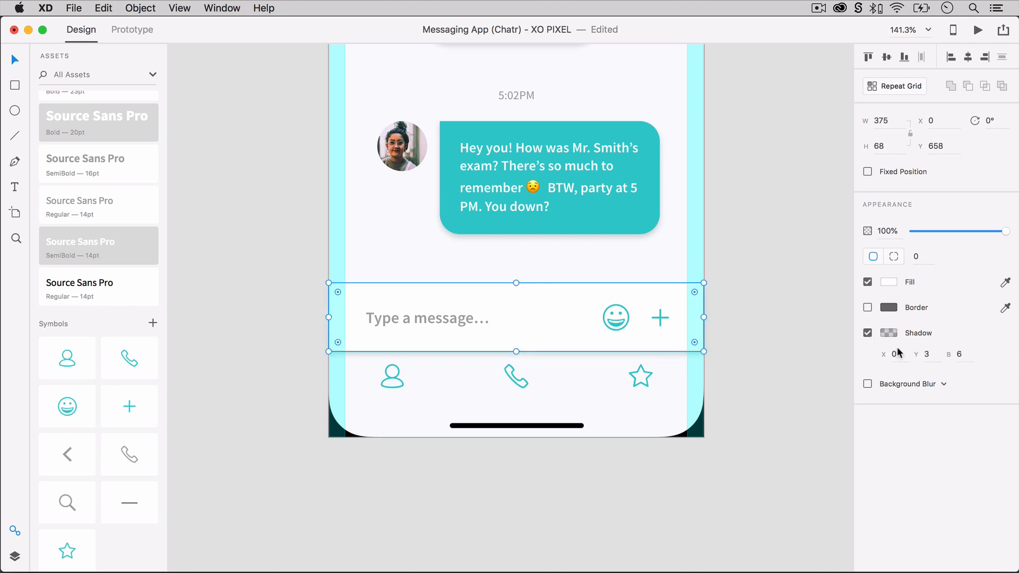
pyautogui.click(928, 359)
pyautogui.write('-10')
pyautogui.press('Tab')
pyautogui.write('10')
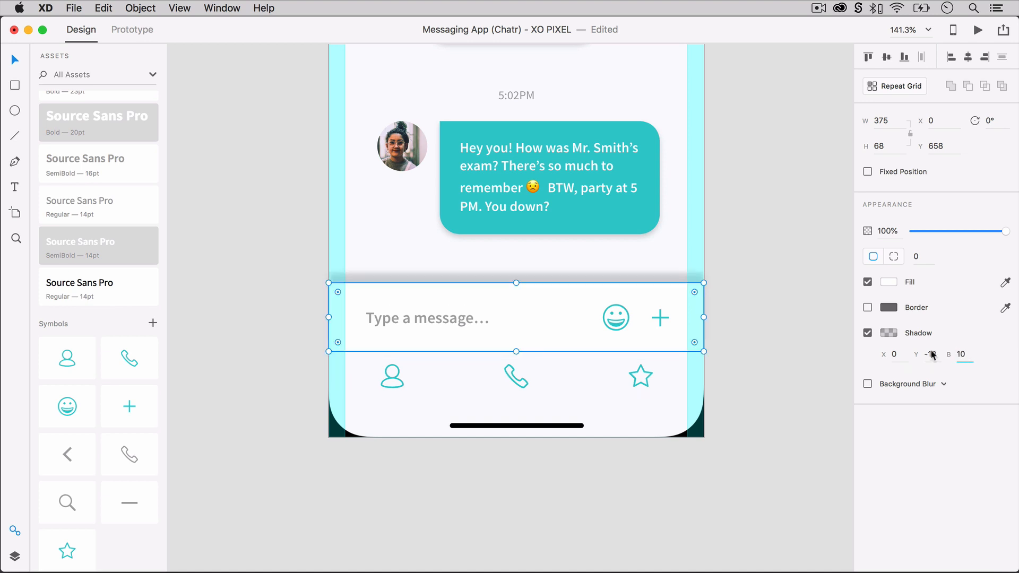
# Set the opacity of the message bar's black shadow to 2%.
pyautogui.click(895, 336)
pyautogui.click(835, 381)
pyautogui.write('2')
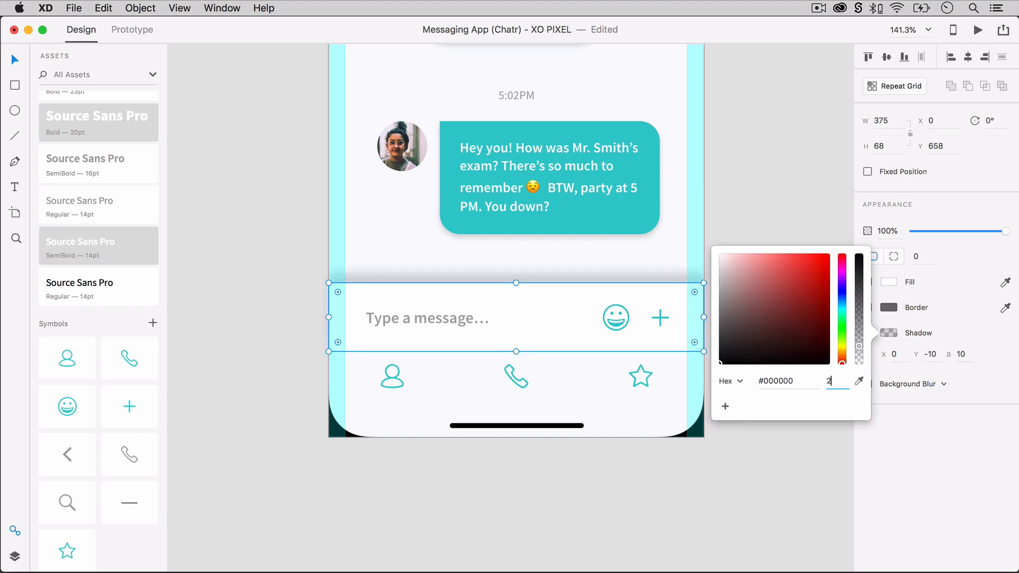
pyautogui.press('Return')
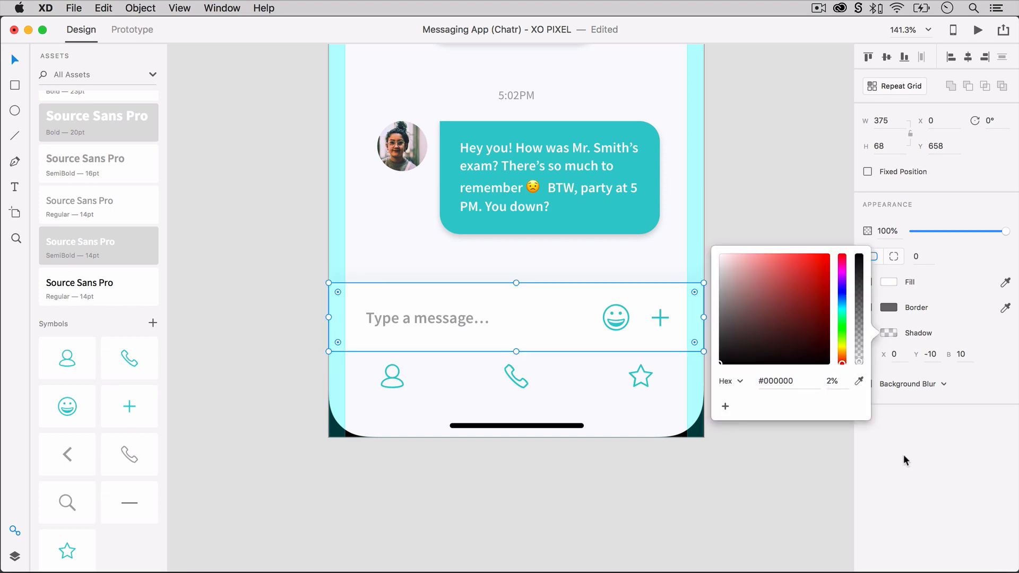
pyautogui.click(905, 461)
pyautogui.click(811, 416)
# Copy the reply's avatar to the left margin of the Messages screen's header, shrink it and adjust its position beside the title.
pyautogui.press('super+0')
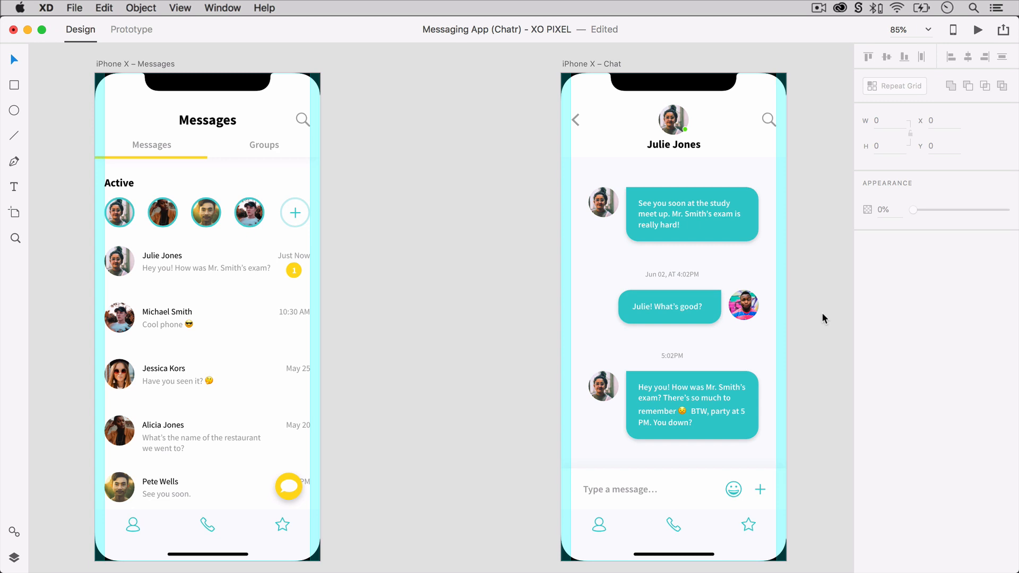
pyautogui.click(746, 307)
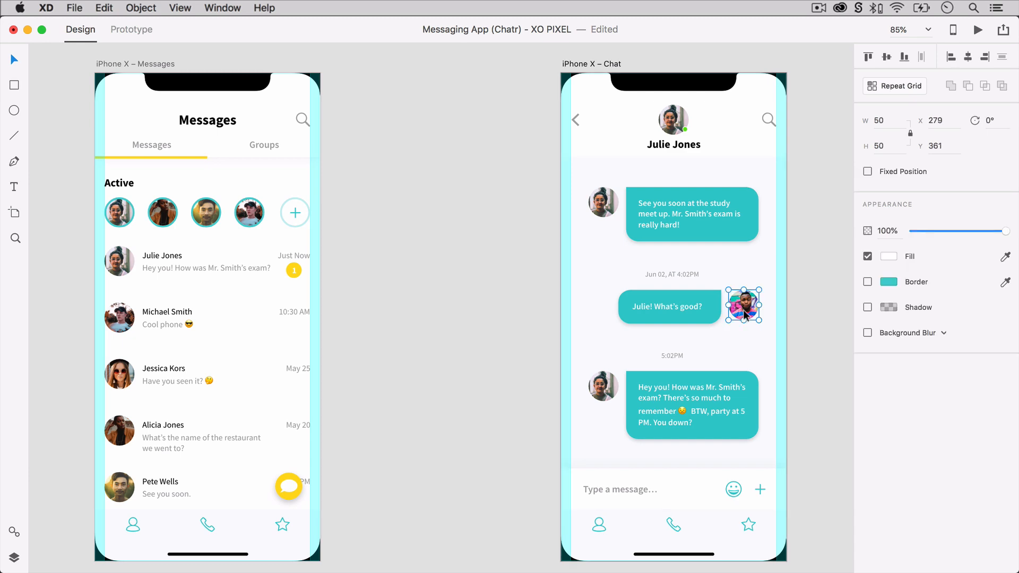
pyautogui.moveTo(748, 312); pyautogui.dragTo(117, 122)
pyautogui.scroll(10, 76, 86)
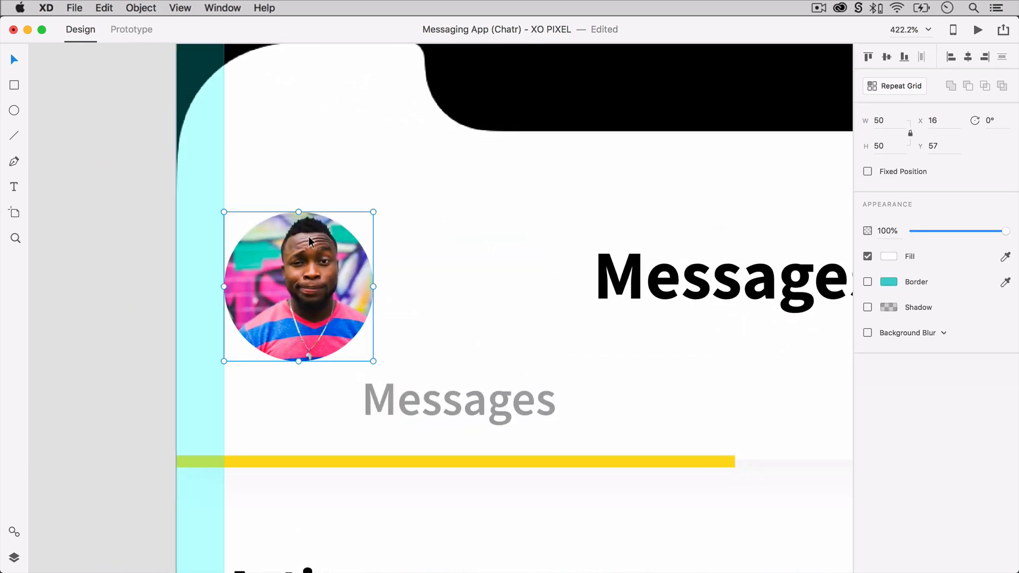
pyautogui.moveTo(372, 213); pyautogui.dragTo(325, 267)
pyautogui.moveTo(294, 308); pyautogui.dragTo(283, 280)
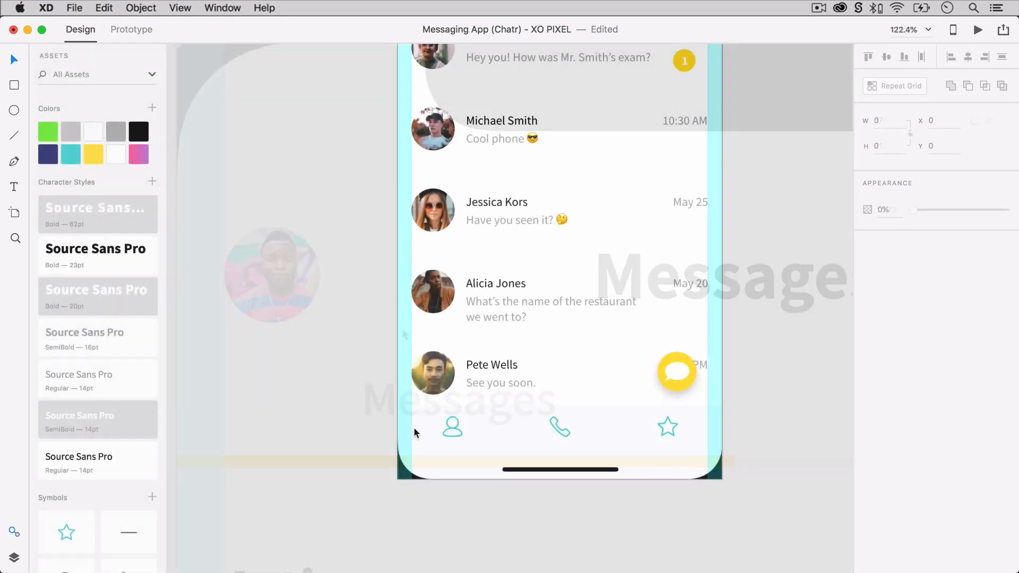
# Recolour the profile and star icons in the Messages screen's bottom navigation with the light grey colour asset.
pyautogui.click(454, 428)
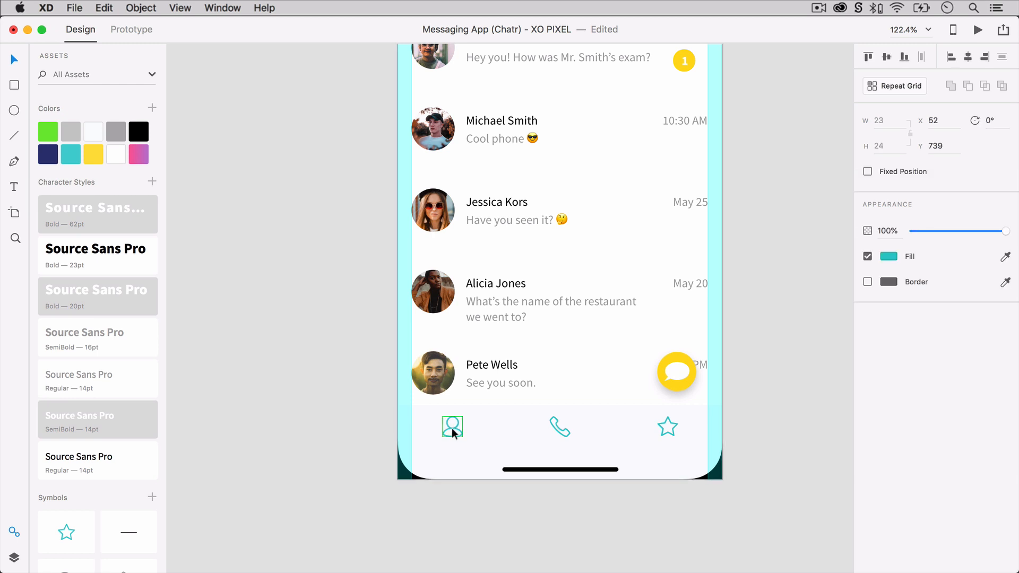
pyautogui.keyDown('shift'); pyautogui.click(663, 434); pyautogui.keyUp('shift')
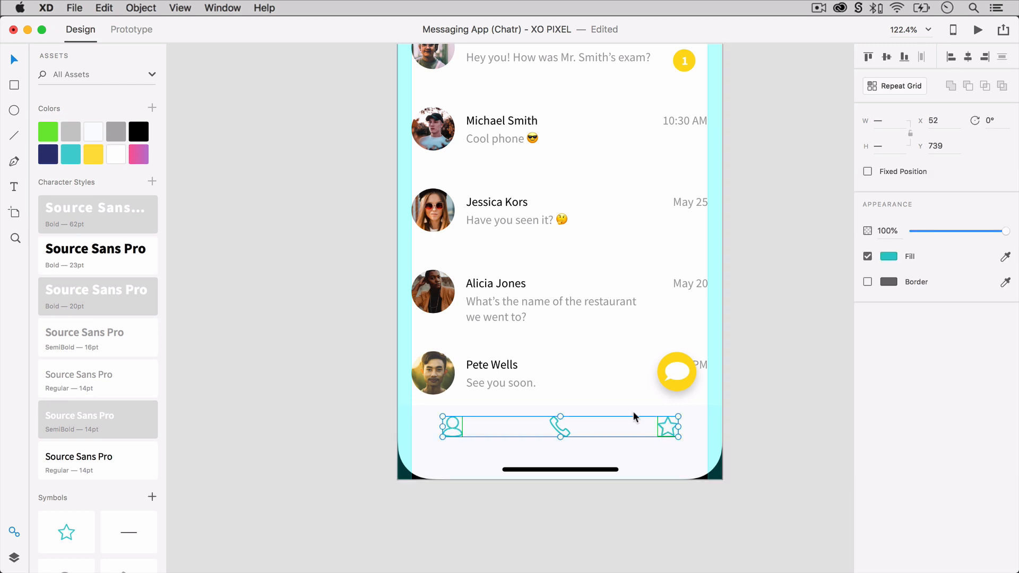
pyautogui.click(273, 311)
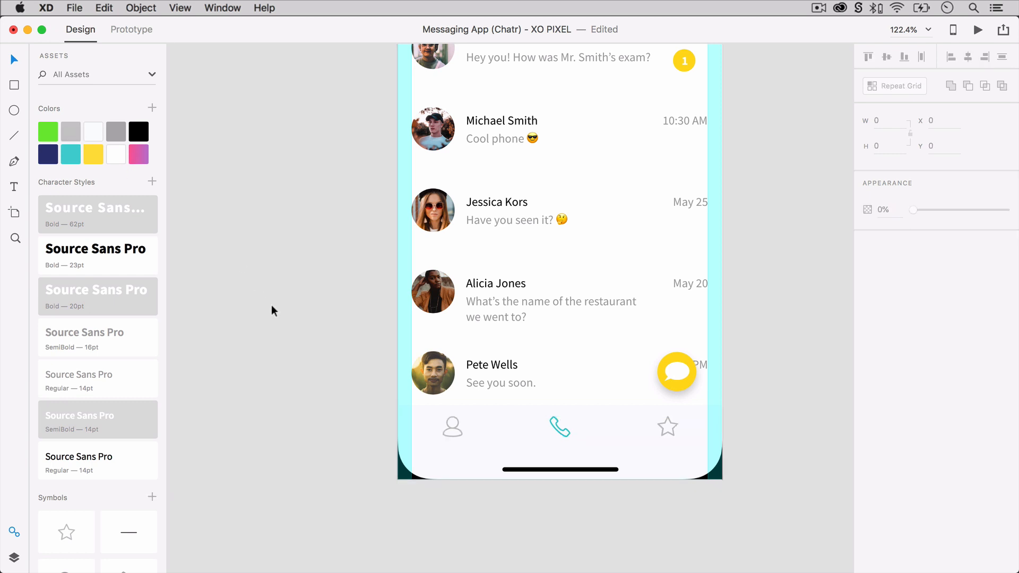